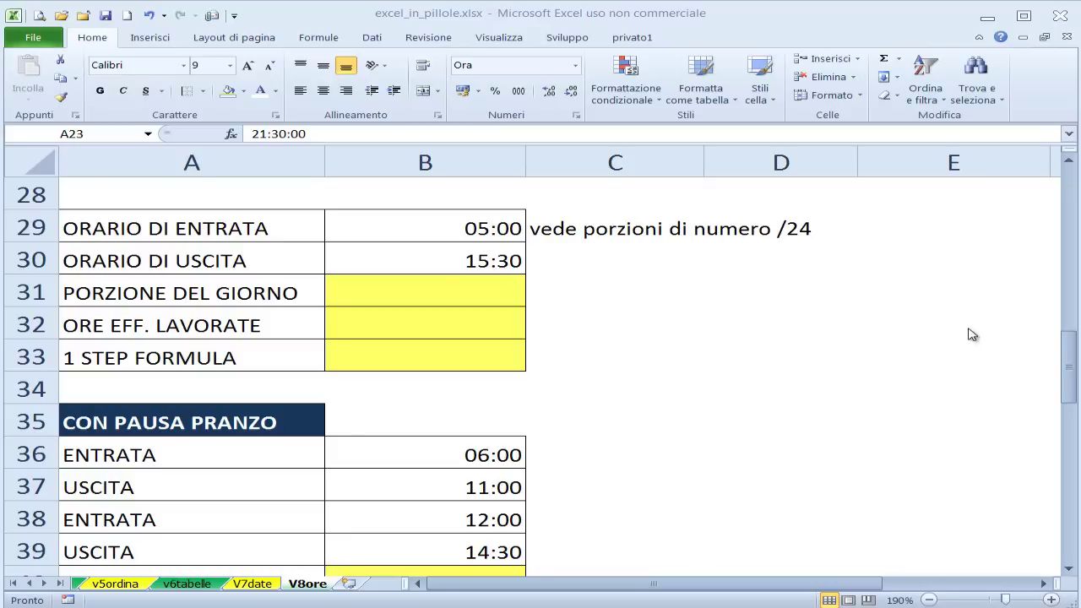
# Clear B1:B2 and A9:B9 and reset those cells to the Generale format.
pyautogui.moveTo(1069, 357); pyautogui.dragTo(1048, 173)
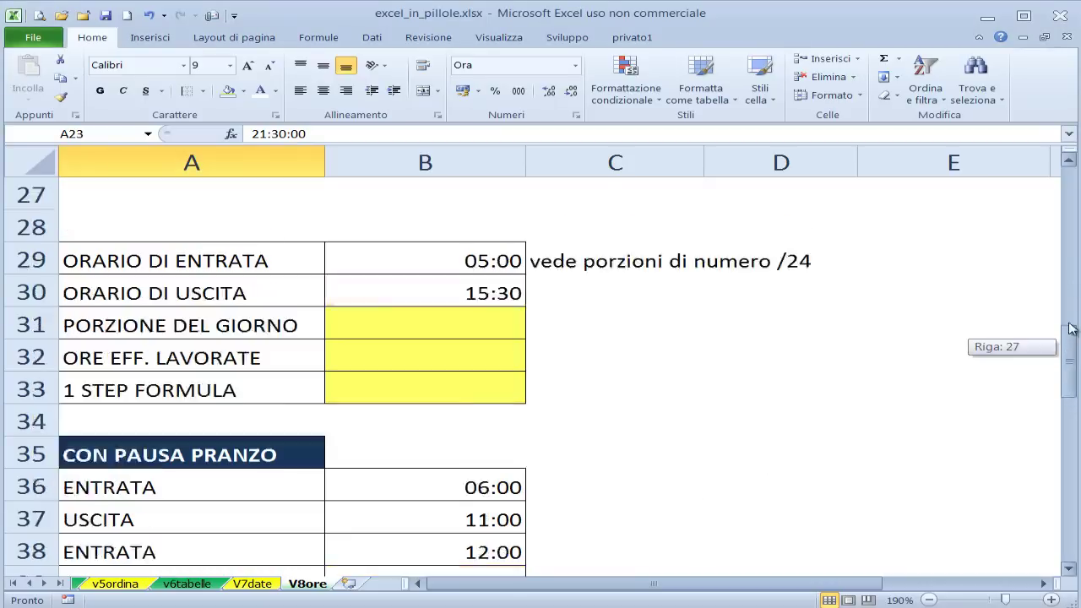
pyautogui.moveTo(485, 203); pyautogui.dragTo(481, 230)
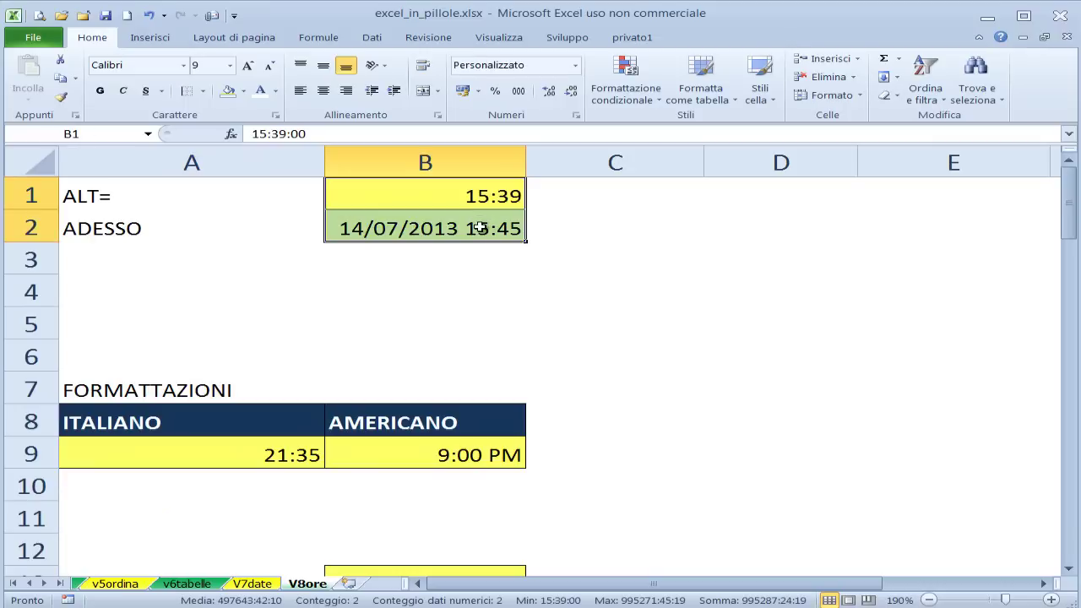
pyautogui.keyDown('ctrl'); pyautogui.moveTo(282, 448); pyautogui.dragTo(422, 453); pyautogui.keyUp('ctrl')
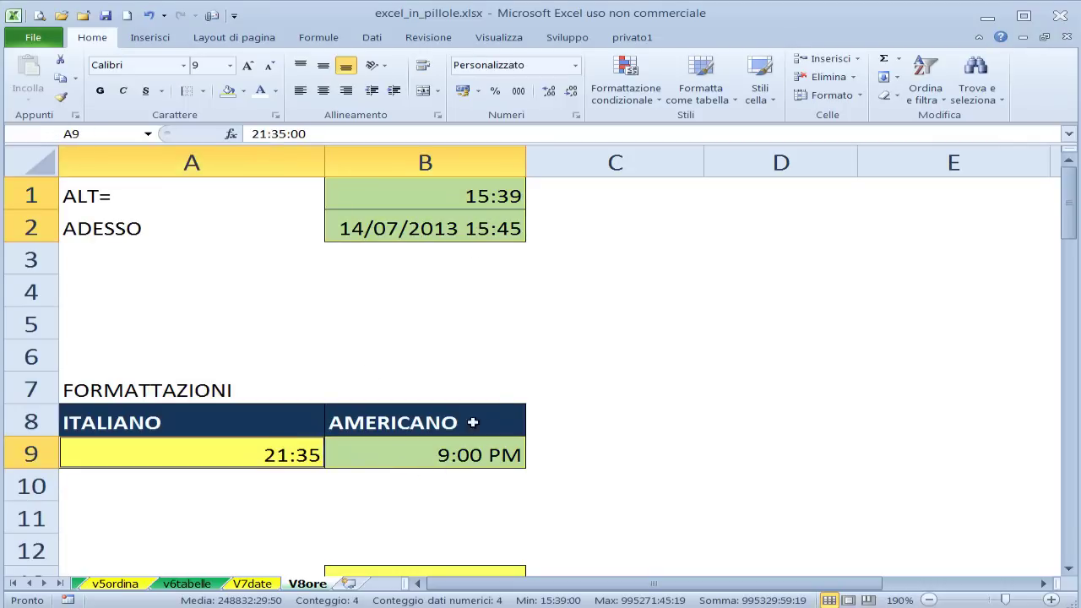
pyautogui.press('Delete')
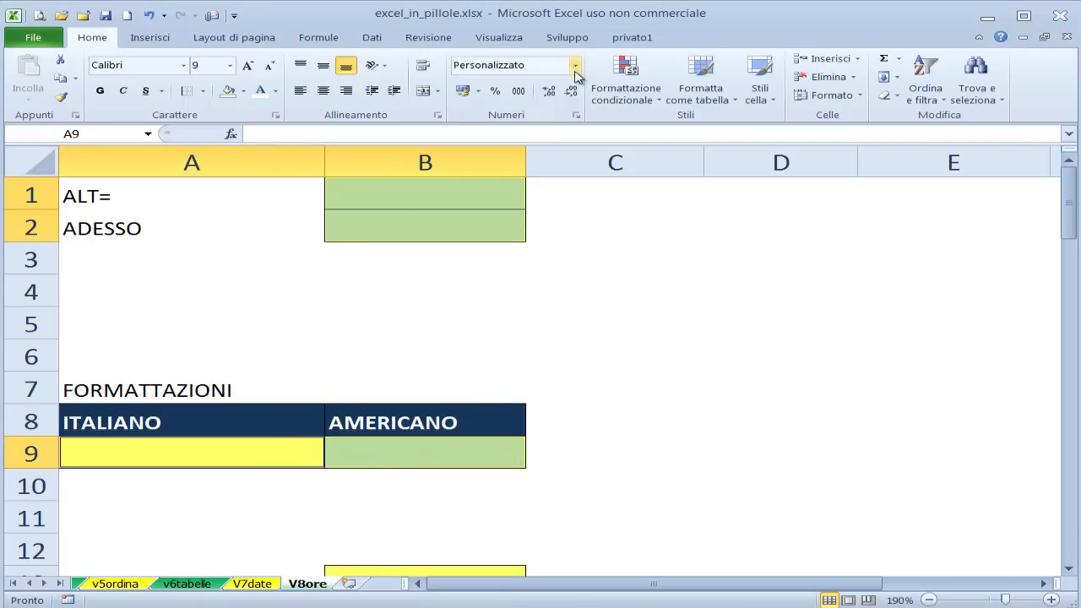
pyautogui.click(575, 65)
pyautogui.click(550, 95)
pyautogui.click(642, 270)
# Clear the Concetto base example values in B13:C14.
pyautogui.scroll(-2, 615, 397)
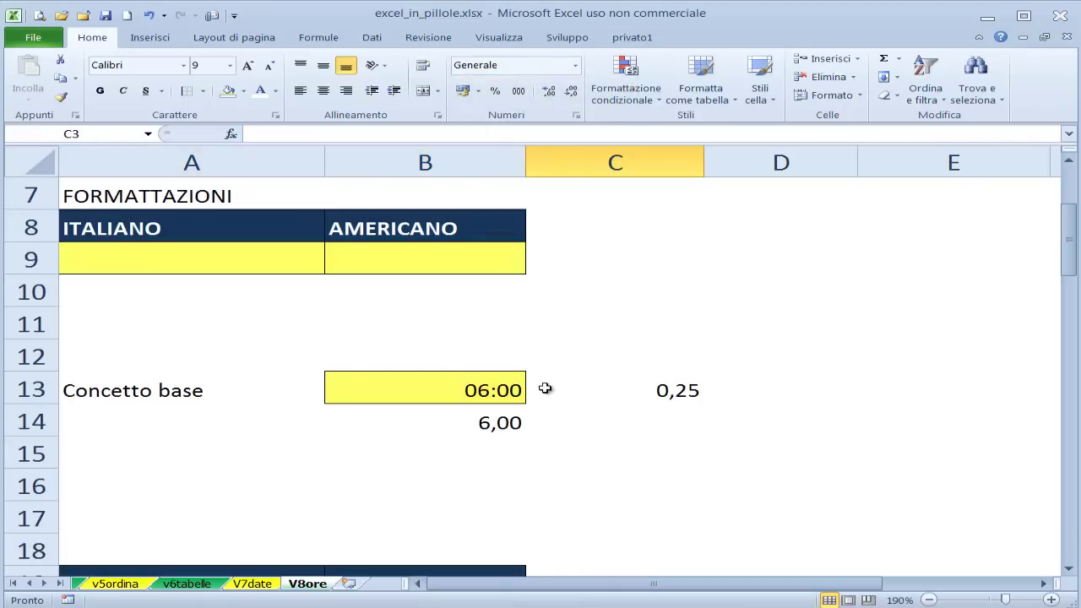
pyautogui.moveTo(471, 388)
pyautogui.mouseDown()
pyautogui.moveTo(499, 410)
pyautogui.moveTo(651, 415)
pyautogui.mouseUp()
pyautogui.press('Delete')
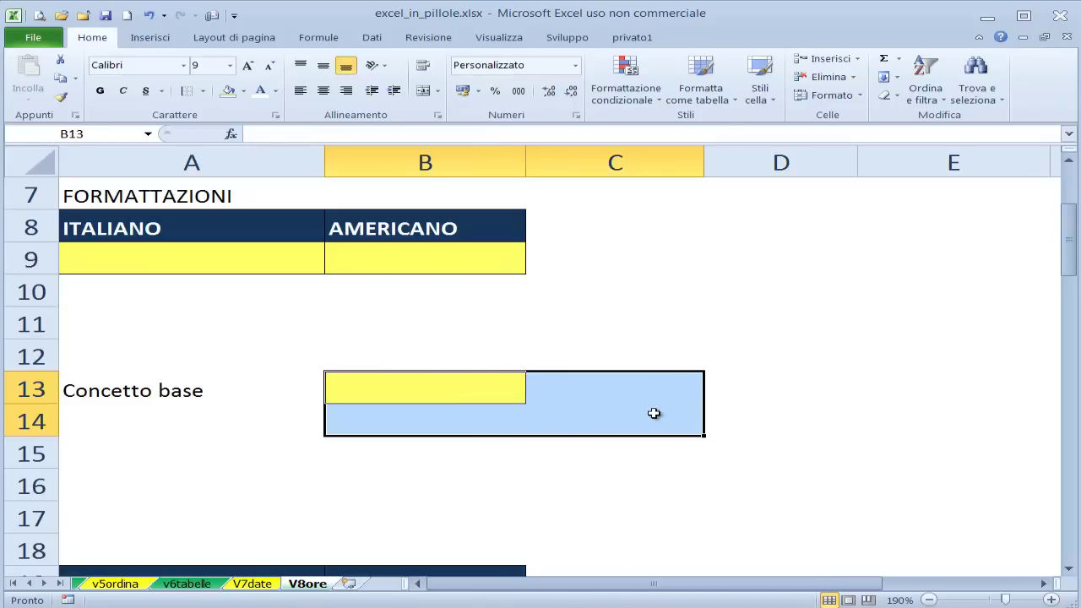
pyautogui.click(658, 359)
pyautogui.moveTo(485, 384); pyautogui.dragTo(490, 415)
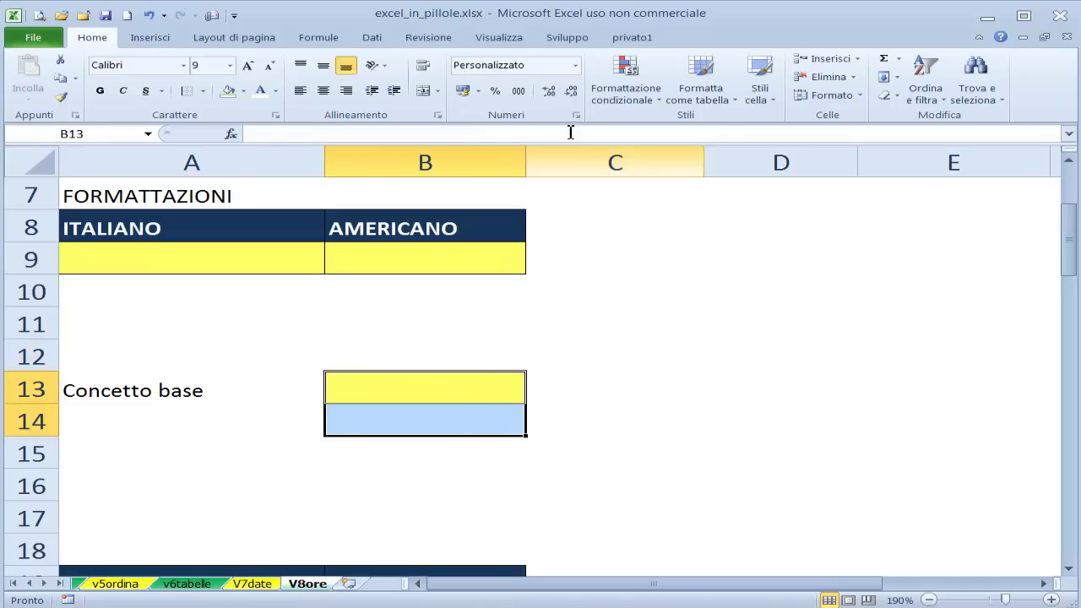
pyautogui.click(496, 389)
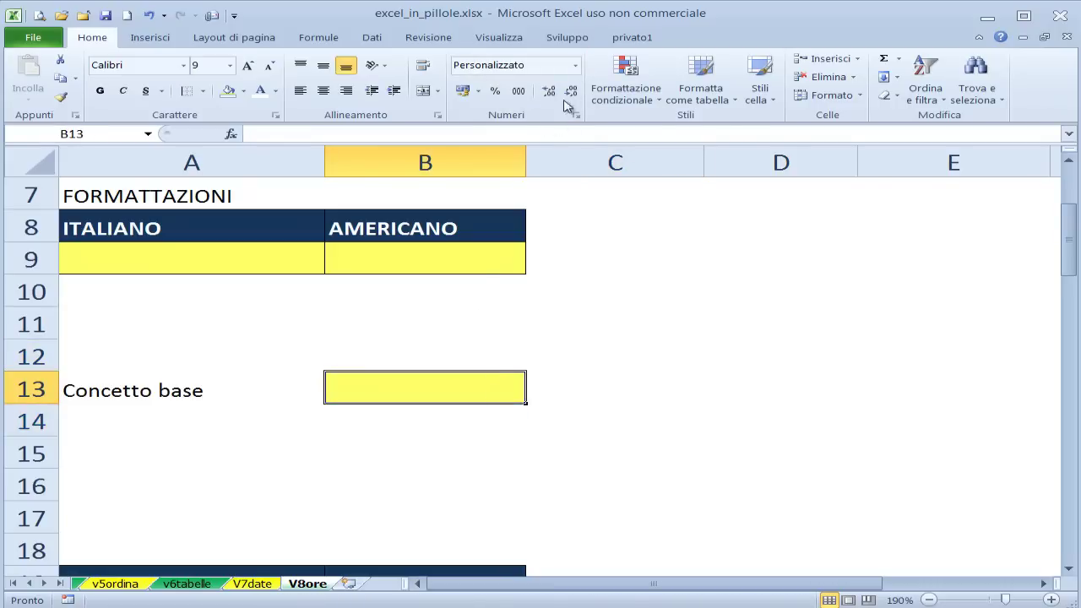
pyautogui.click(575, 65)
pyautogui.click(651, 321)
pyautogui.scroll(2, 622, 312)
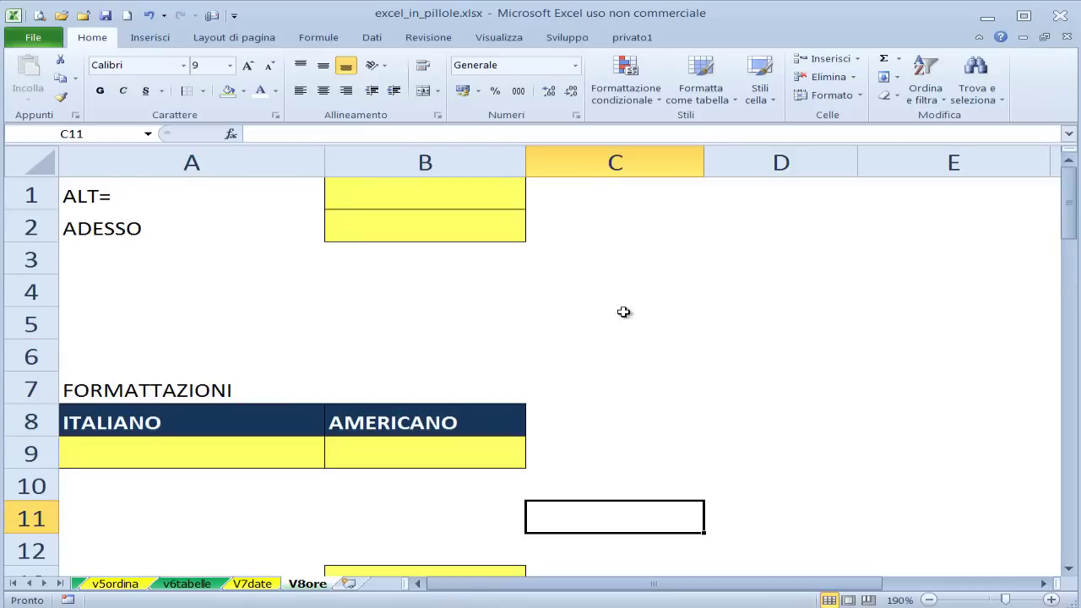
# Insert the fixed current time 15:47 into B1 with Ctrl+Shift+period.
pyautogui.click(444, 198)
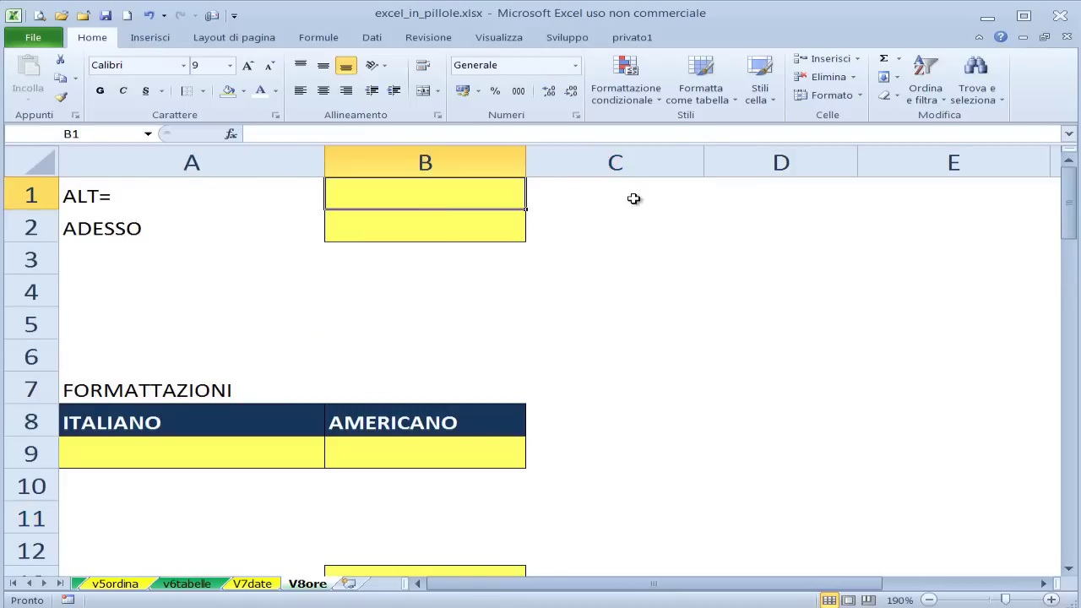
pyautogui.write('=')
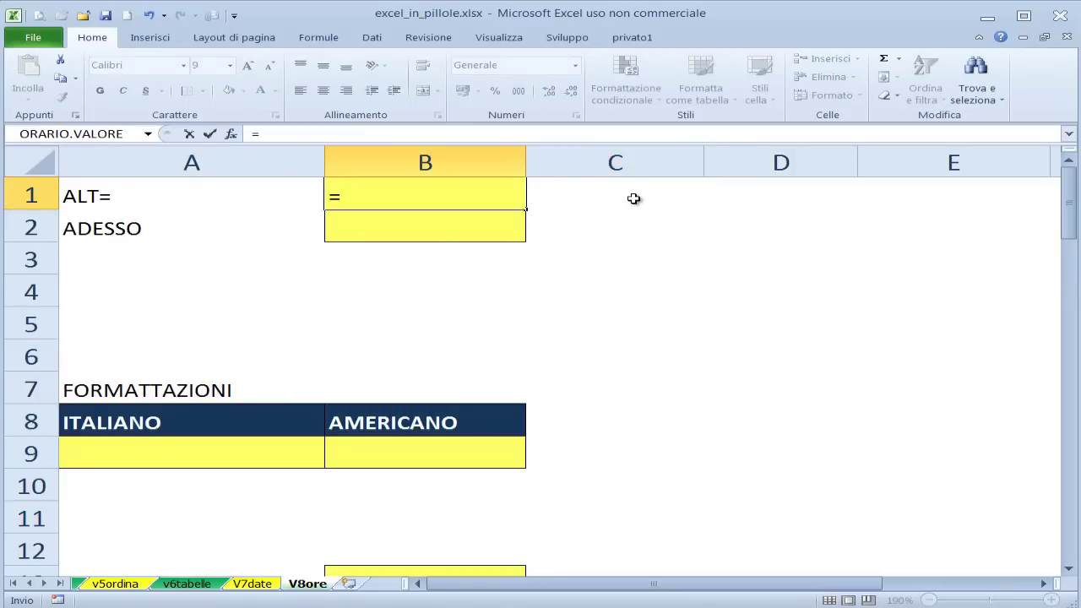
pyautogui.write('0')
pyautogui.press('BackSpace')
pyautogui.press('BackSpace')
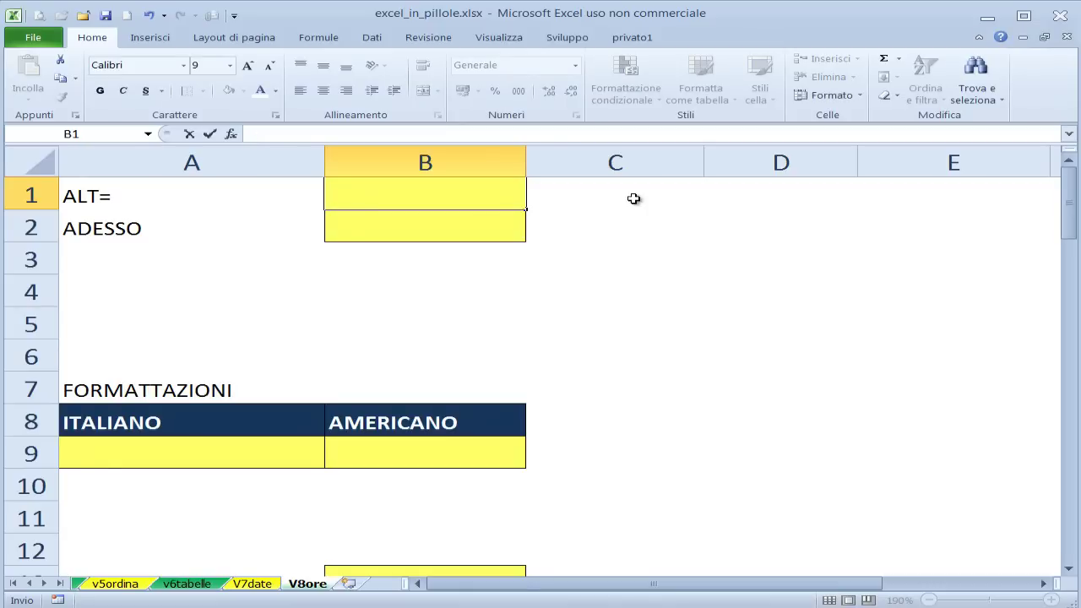
pyautogui.hotkey('ctrl', 'shift', '.')
pyautogui.press('Return')
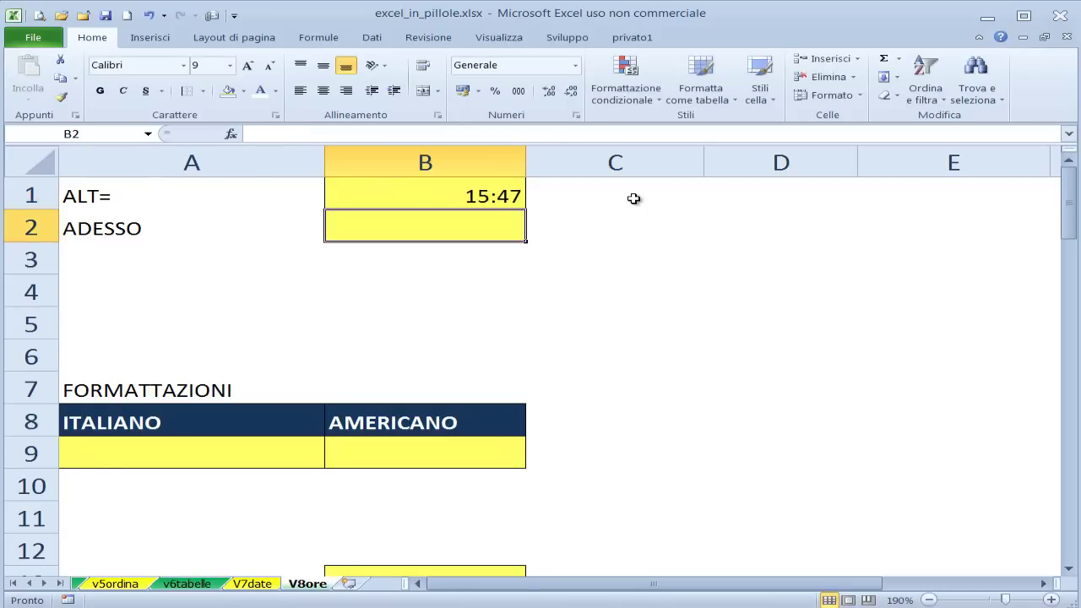
pyautogui.press('Up')
pyautogui.hotkey('ctrl', 'shift', '.')
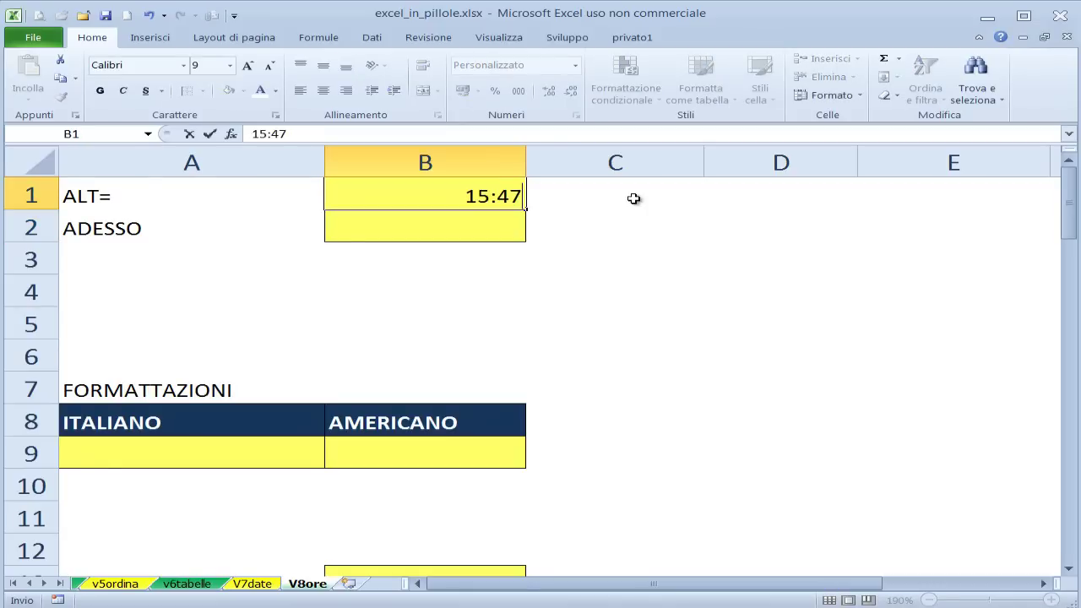
pyautogui.press('Return')
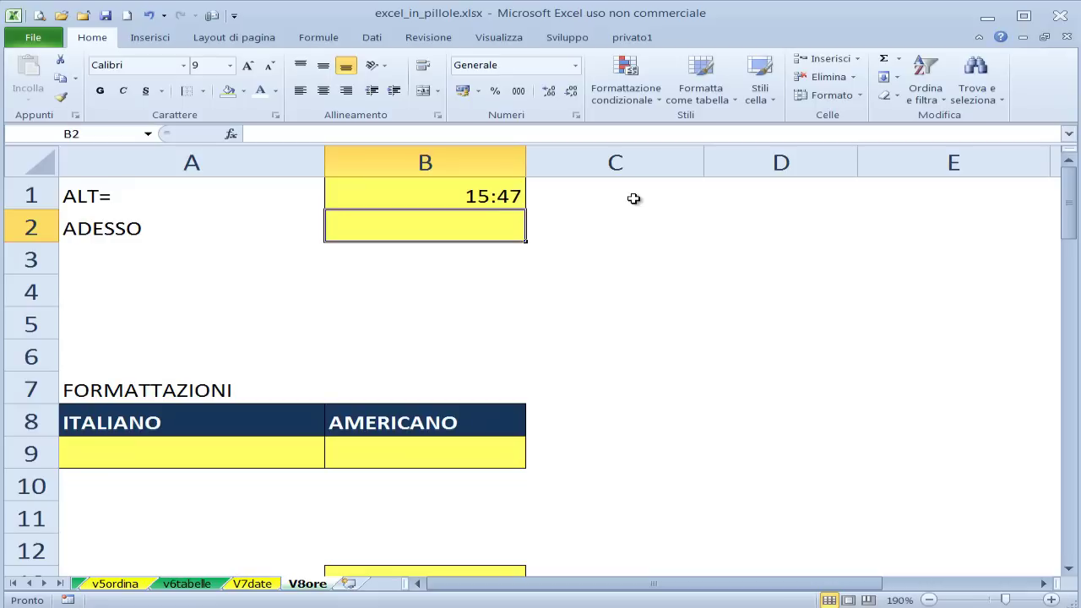
# Enter =ADESSO() in B2 for a live date-time of 14/07/2013 15:47.
pyautogui.write('=')
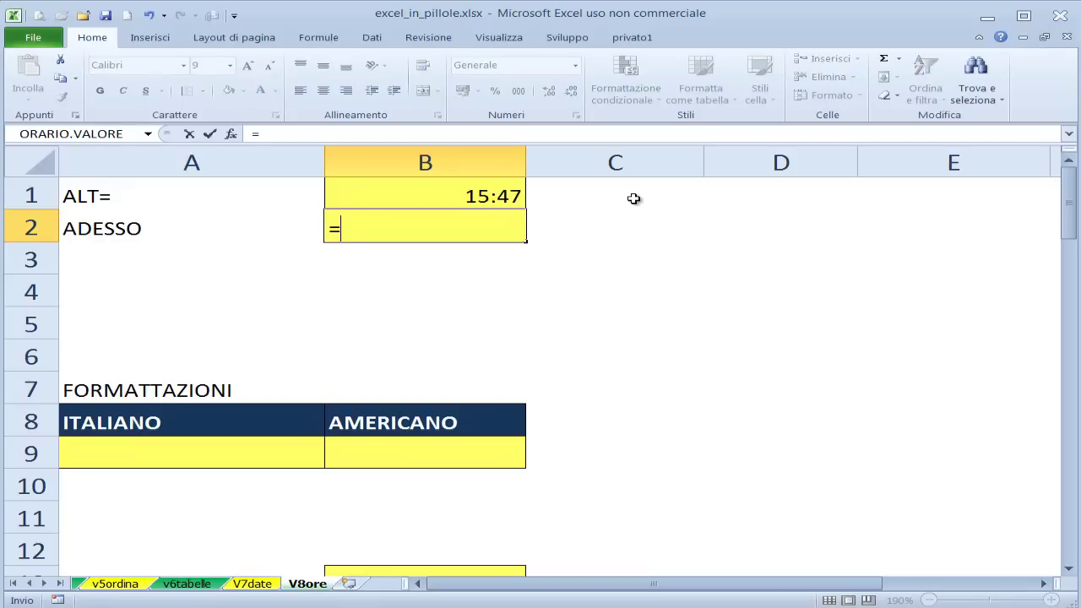
pyautogui.write('adesso')
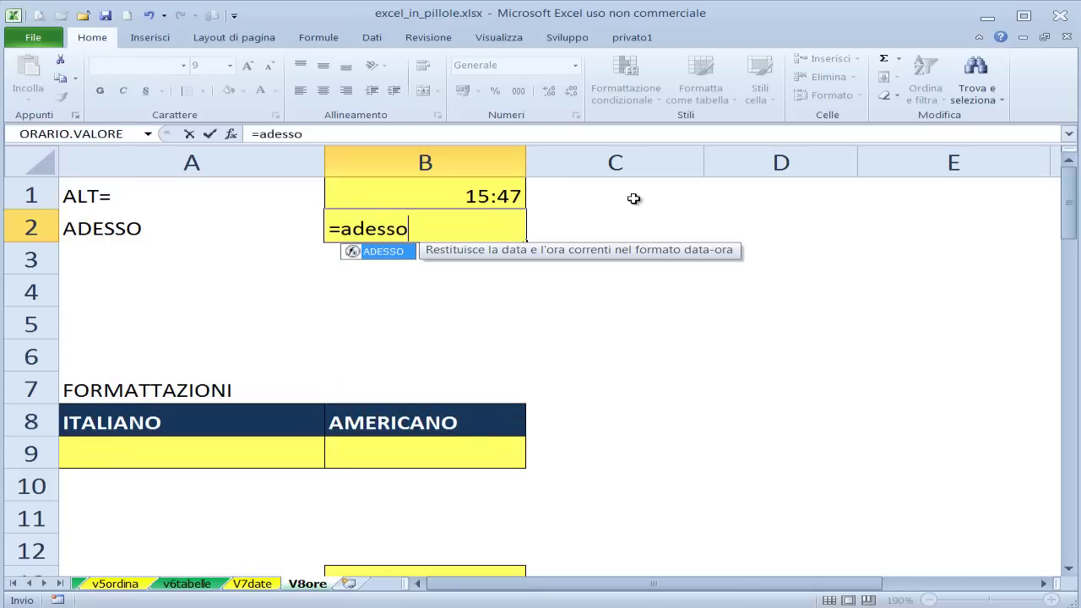
pyautogui.press('Tab')
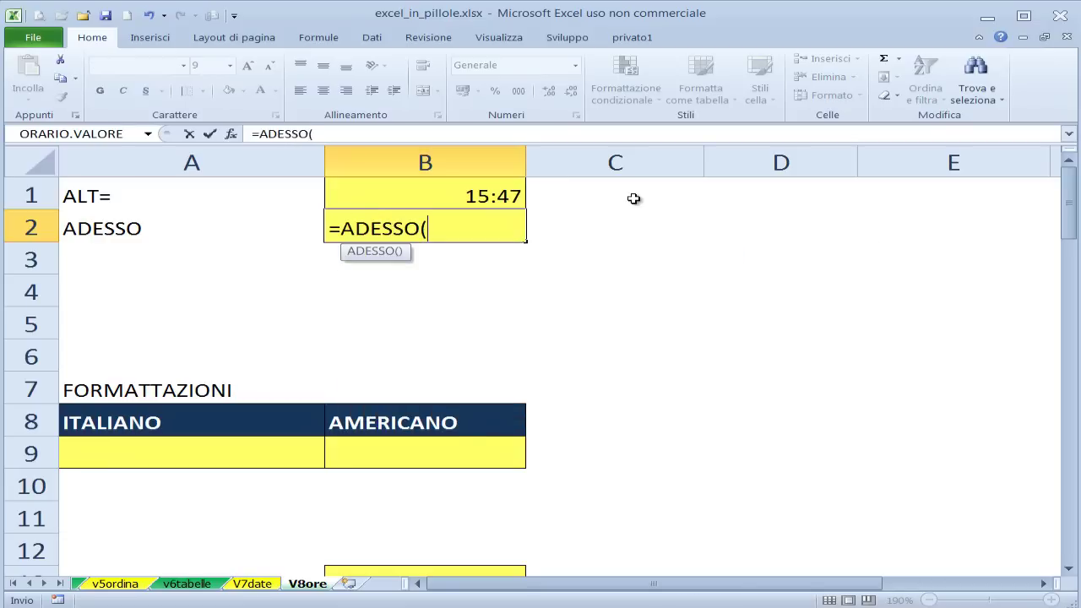
pyautogui.write(')')
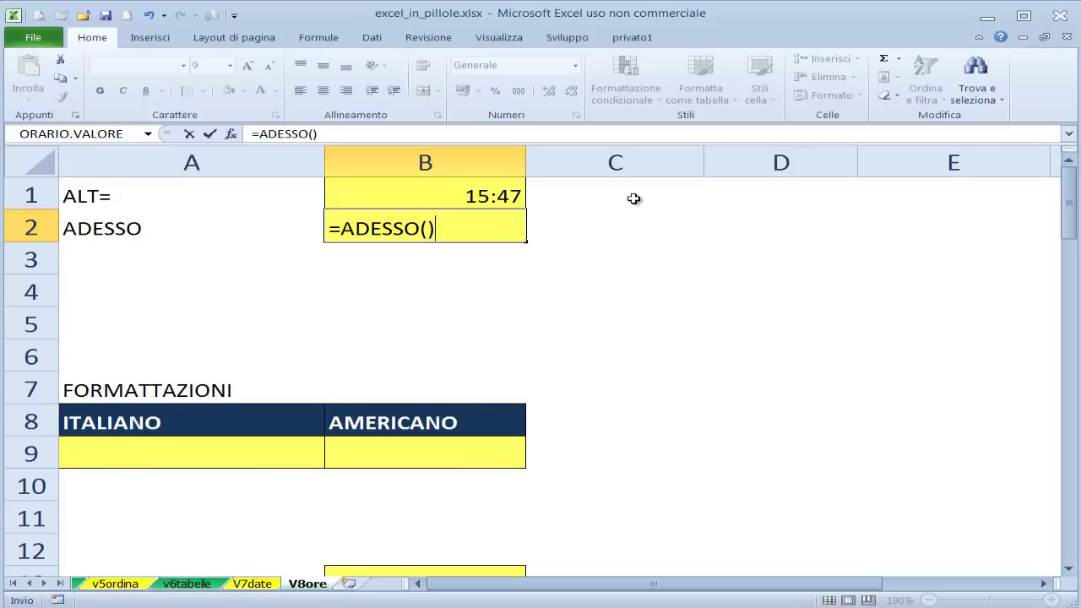
pyautogui.hotkey('ctrl', 'Return')
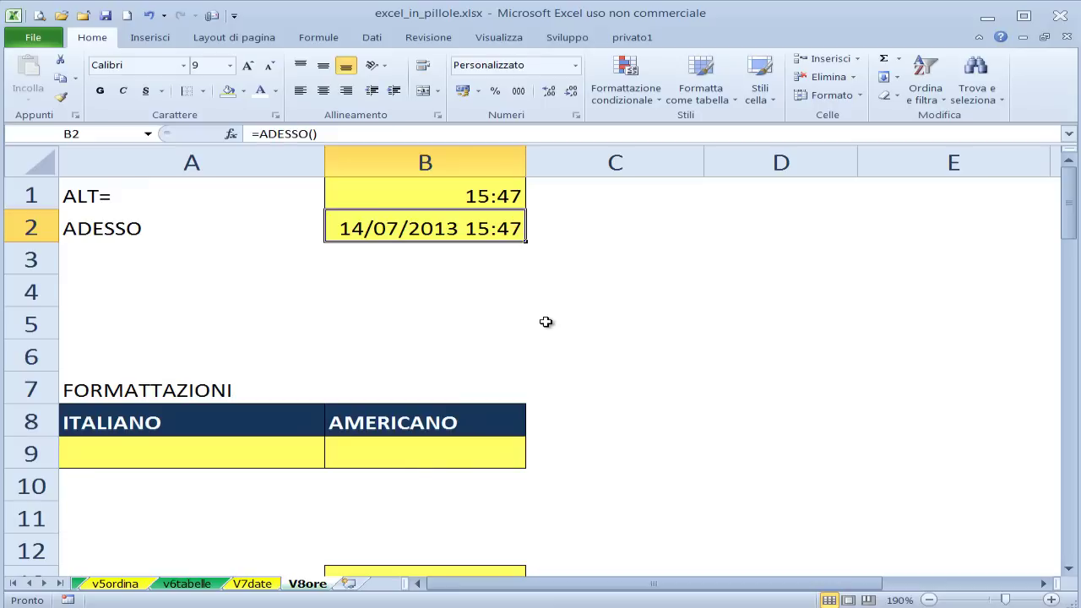
pyautogui.click(290, 456)
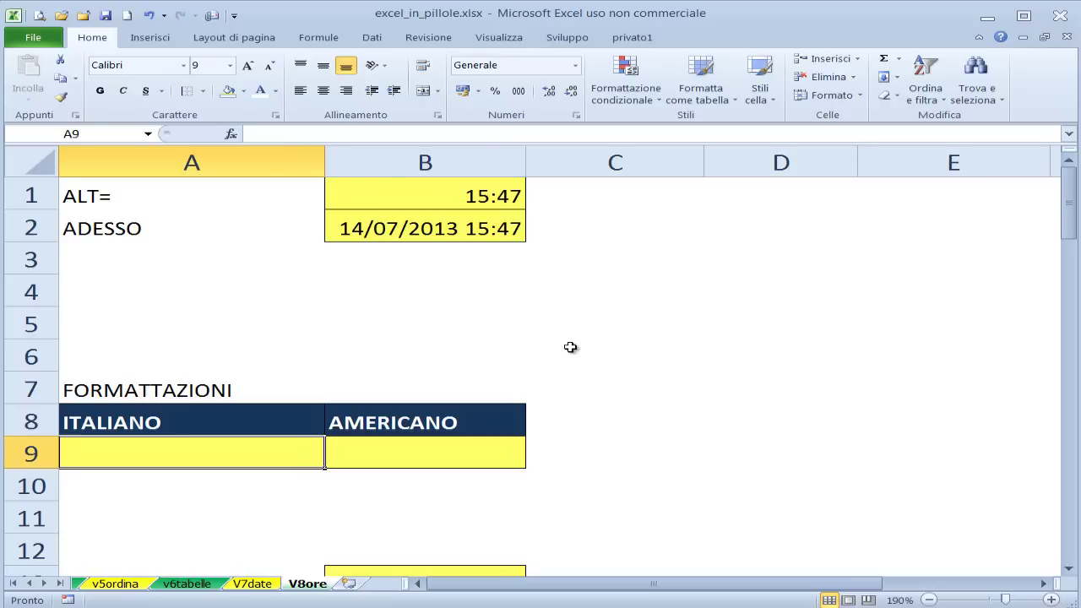
# Type 21:25 into A9 and check that it is stored as 21:25:00.
pyautogui.write('21')
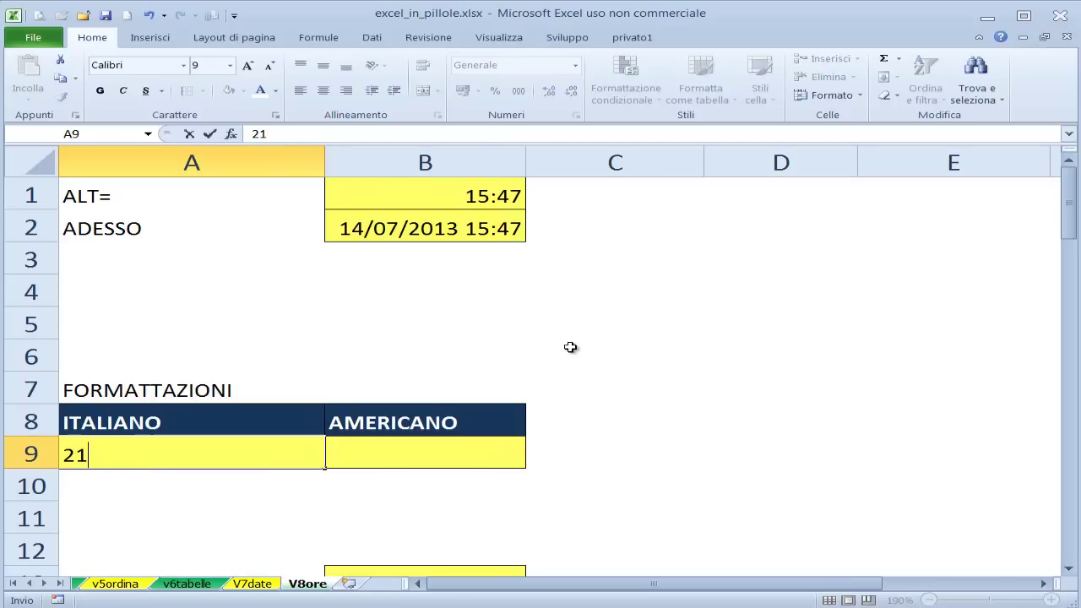
pyautogui.write(':')
pyautogui.write('25')
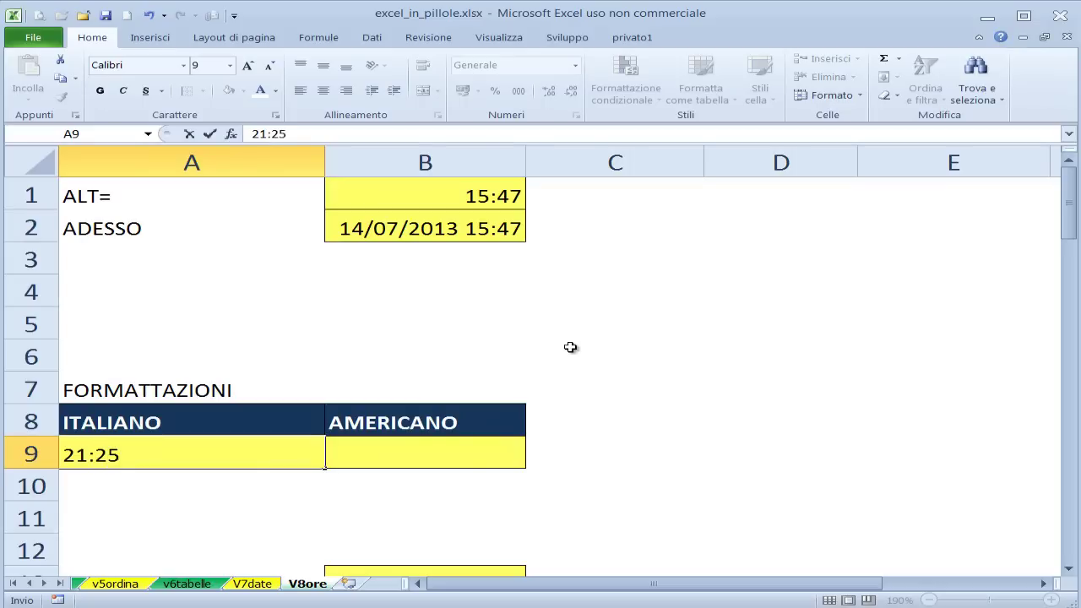
pyautogui.hotkey('ctrl', 'Return')
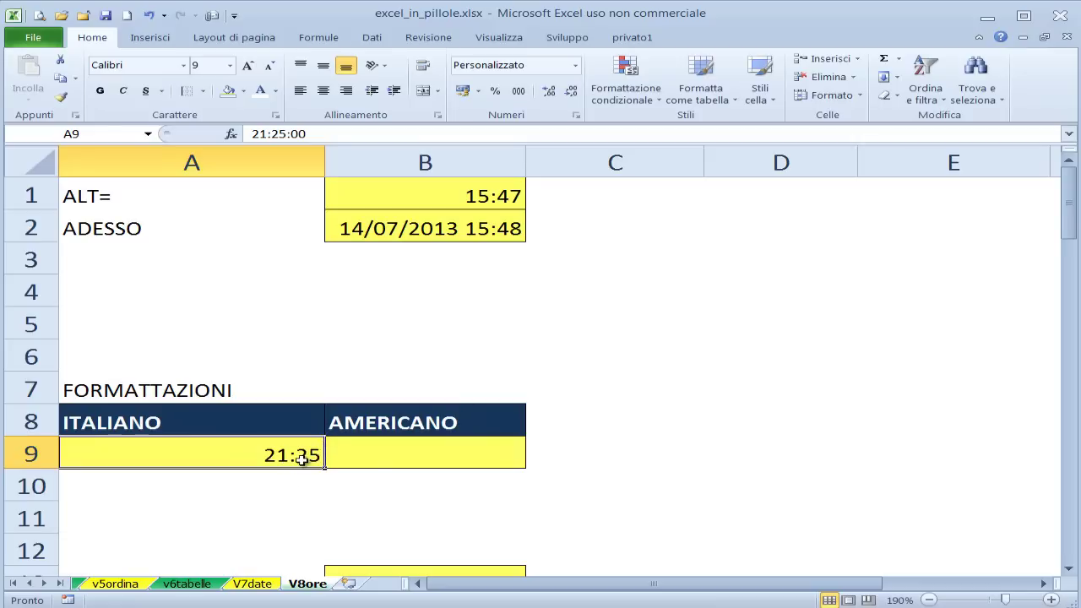
pyautogui.doubleClick(297, 457)
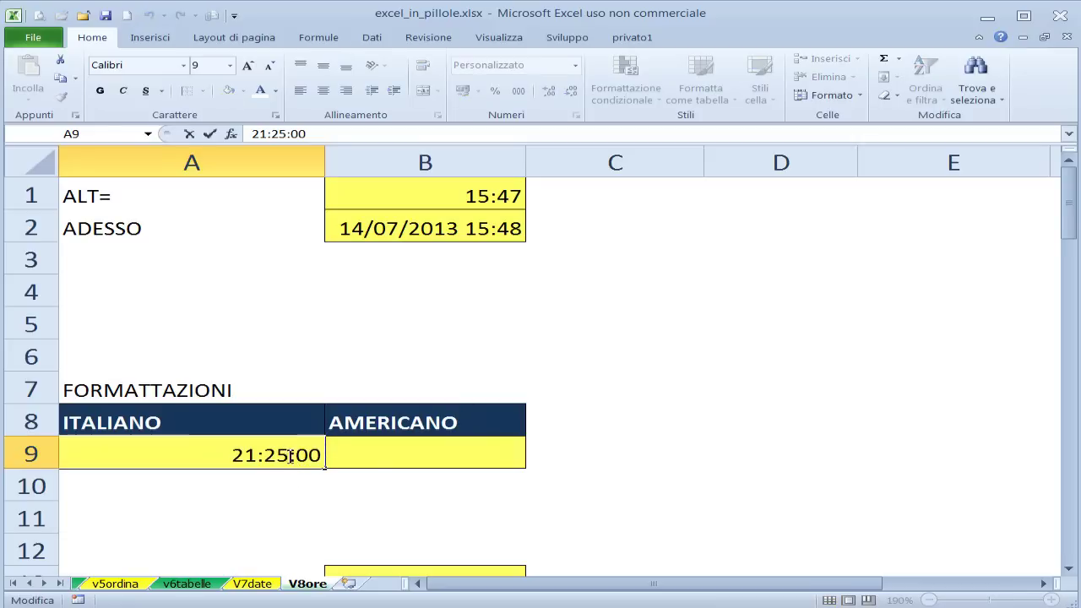
pyautogui.press('Escape')
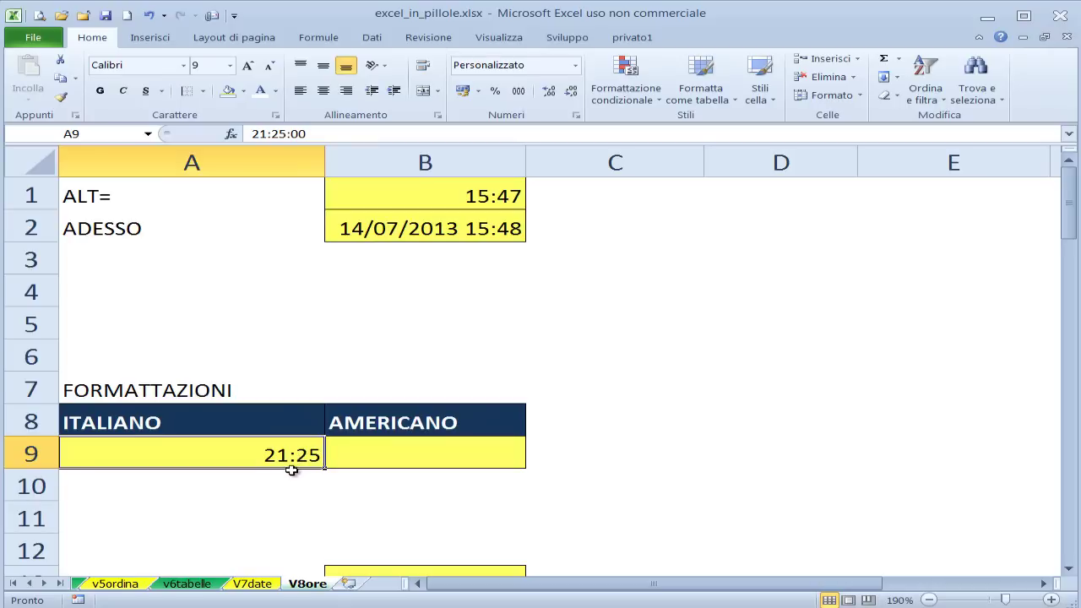
# Enter 9:25 pm in B9 so it displays 9:25 PM, stored as 21:25:00.
pyautogui.press('Right')
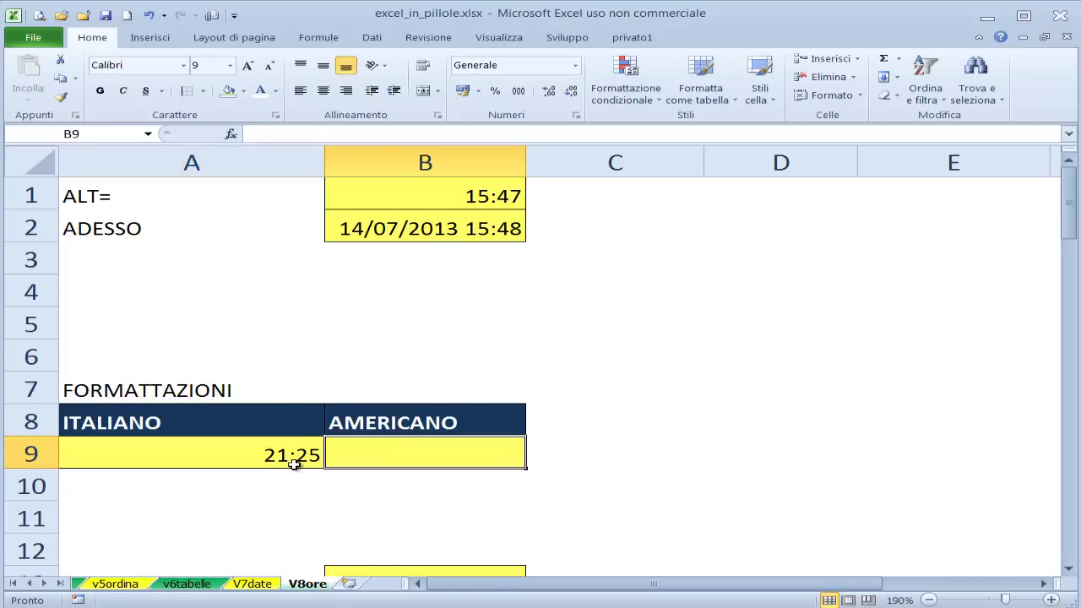
pyautogui.press('F2')
pyautogui.write('9')
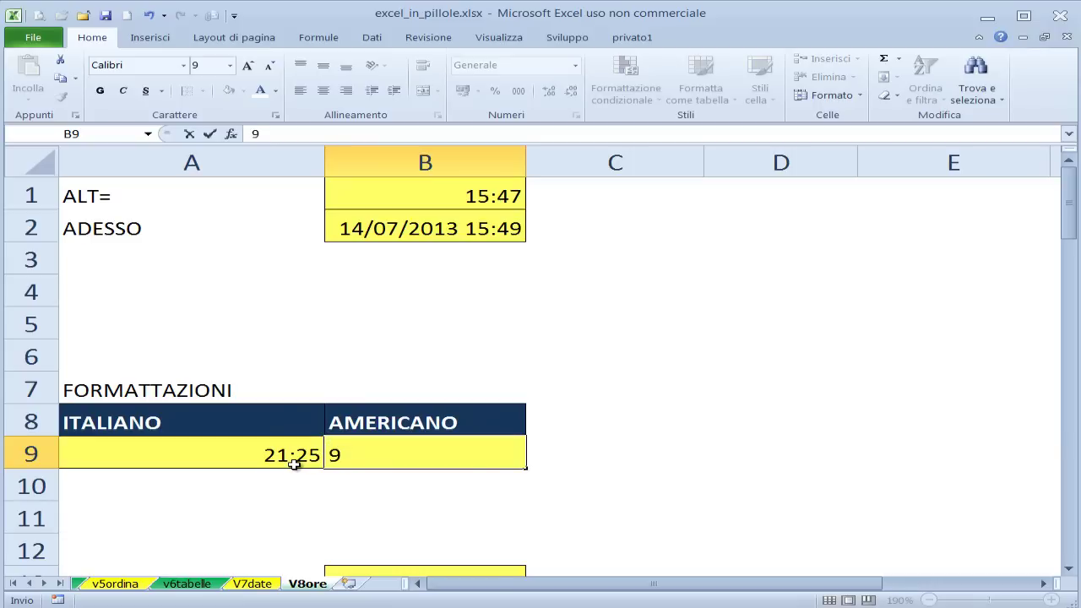
pyautogui.write(':25 ')
pyautogui.write('pm')
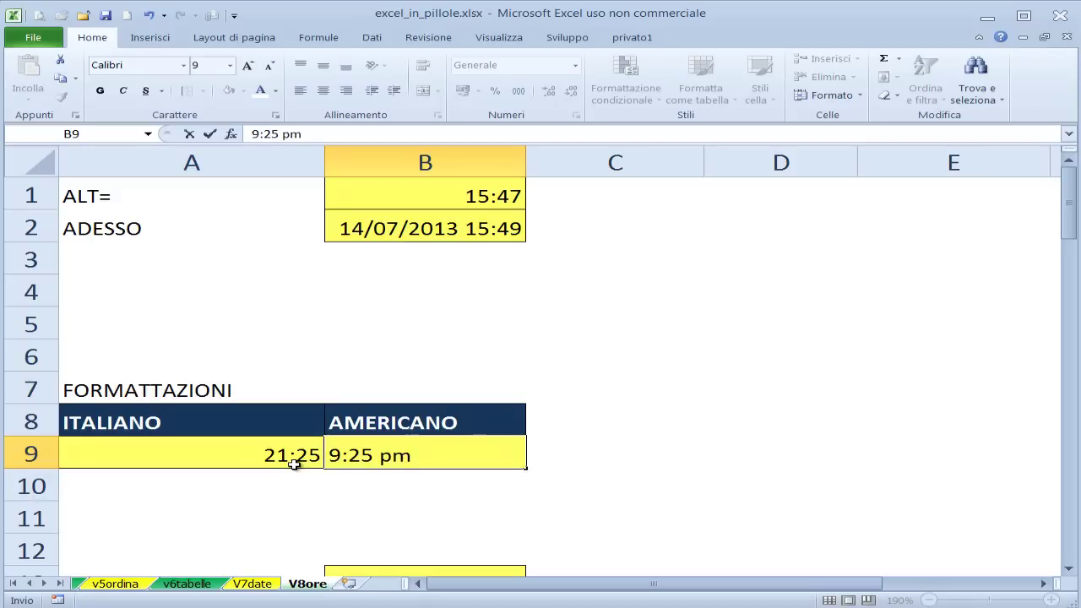
pyautogui.press('Return')
pyautogui.click(440, 454)
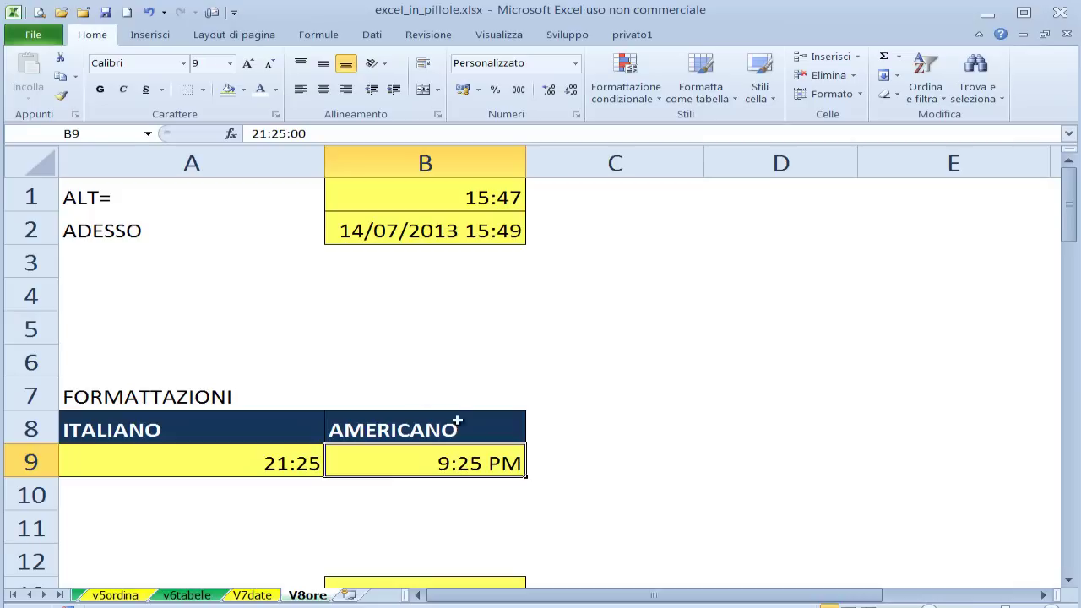
pyautogui.doubleClick(328, 135)
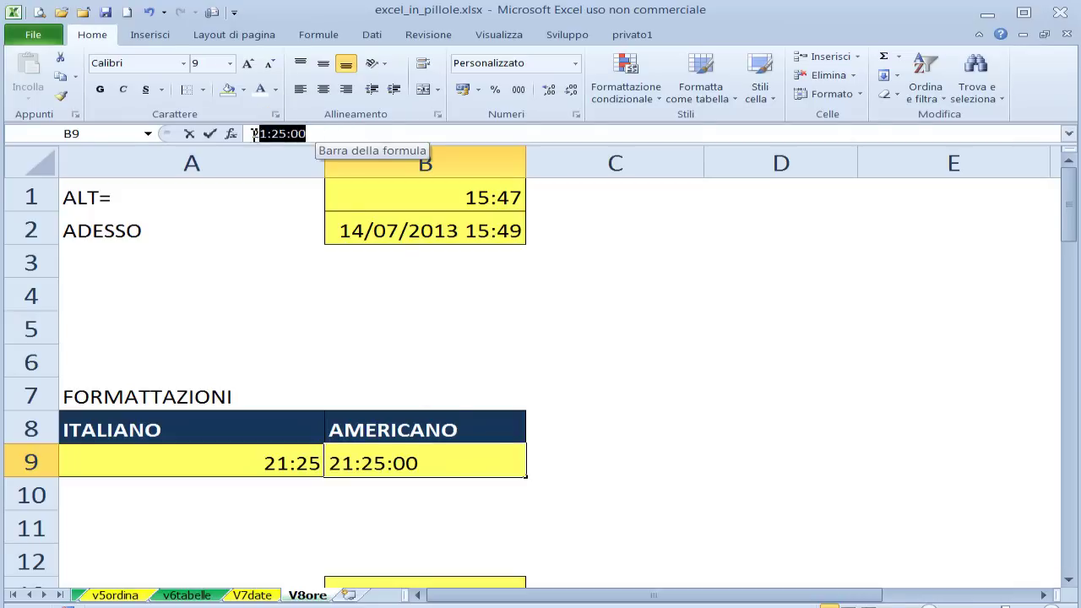
pyautogui.press('Escape')
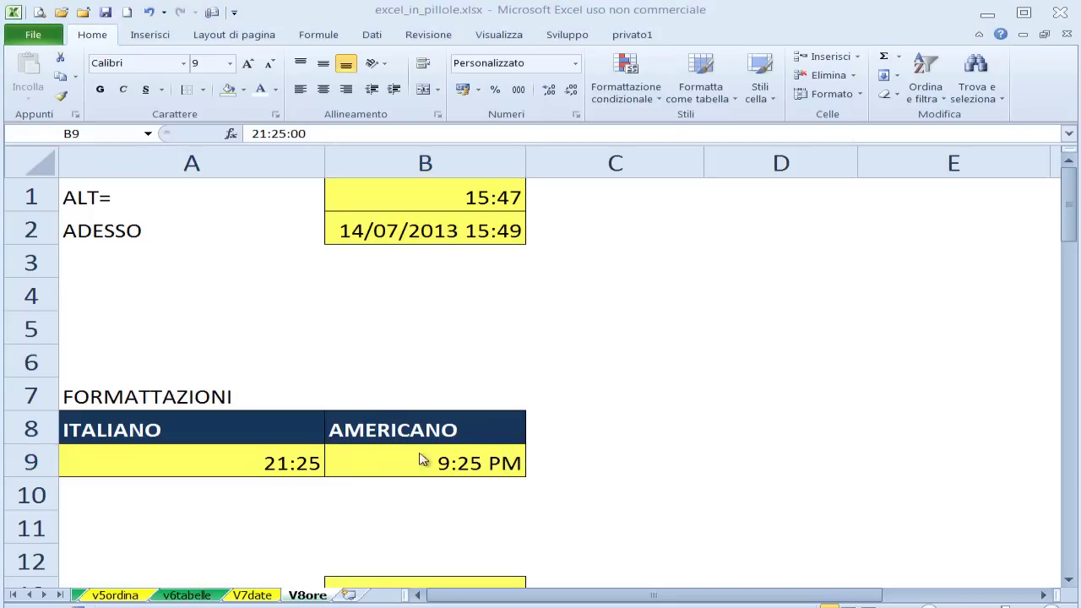
pyautogui.click(415, 504)
pyautogui.scroll(-1, 416, 504)
# Enter the time 6:00 in the yellow cell B13 next to Concetto base.
pyautogui.scroll(-1, 416, 504)
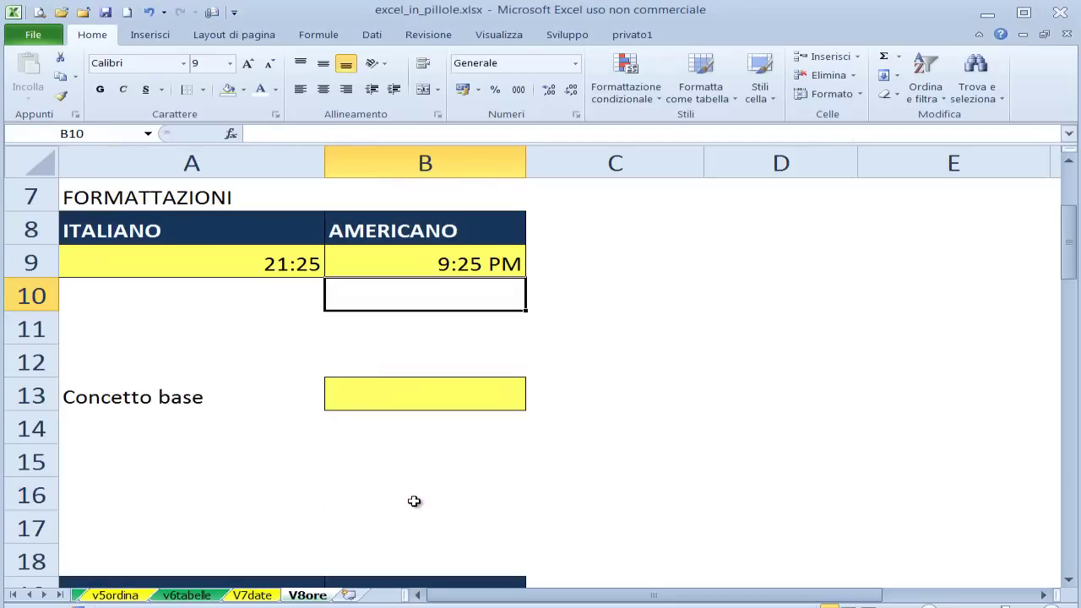
pyautogui.click(140, 403)
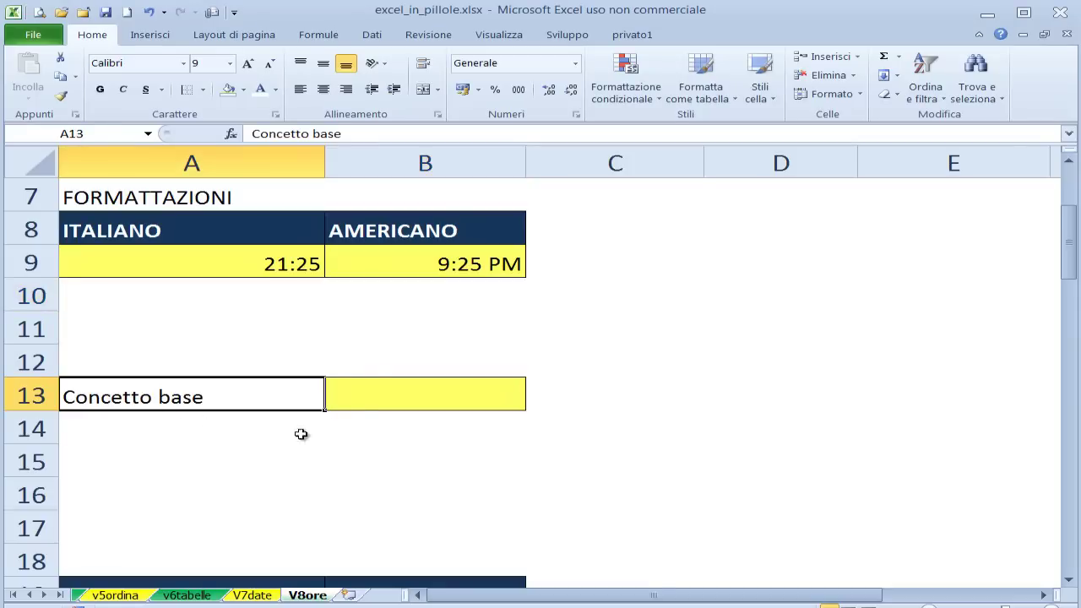
pyautogui.click(362, 401)
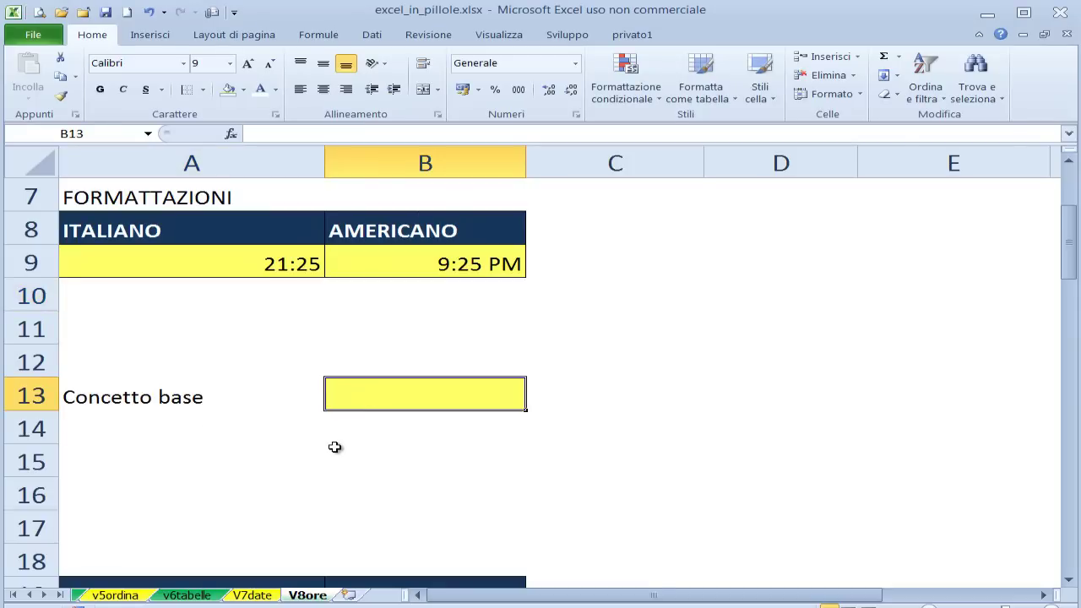
pyautogui.write('6:')
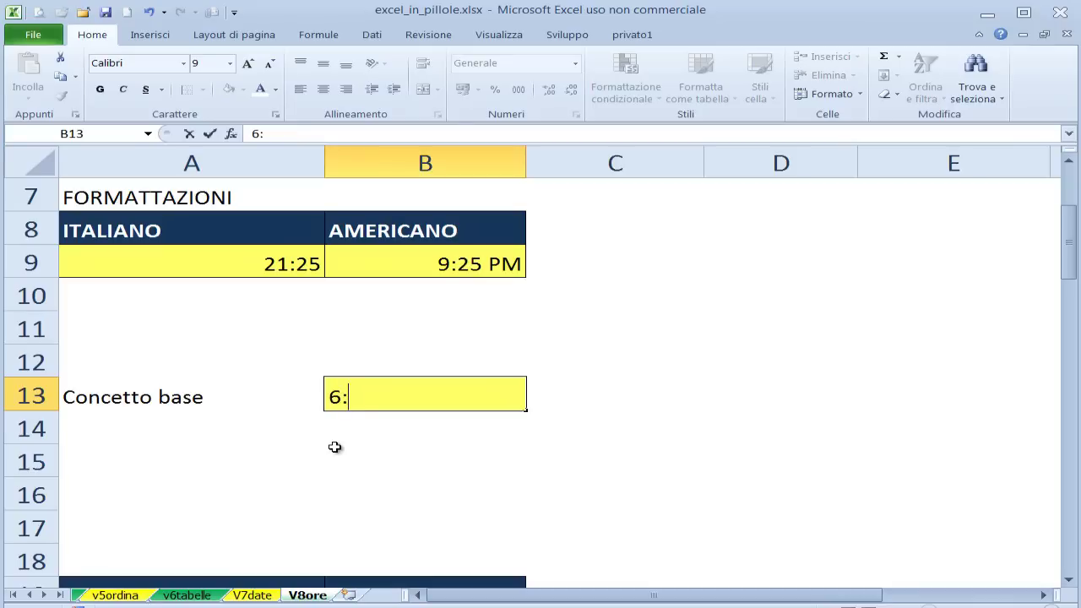
pyautogui.write('00')
pyautogui.hotkey('ctrl', 'Return')
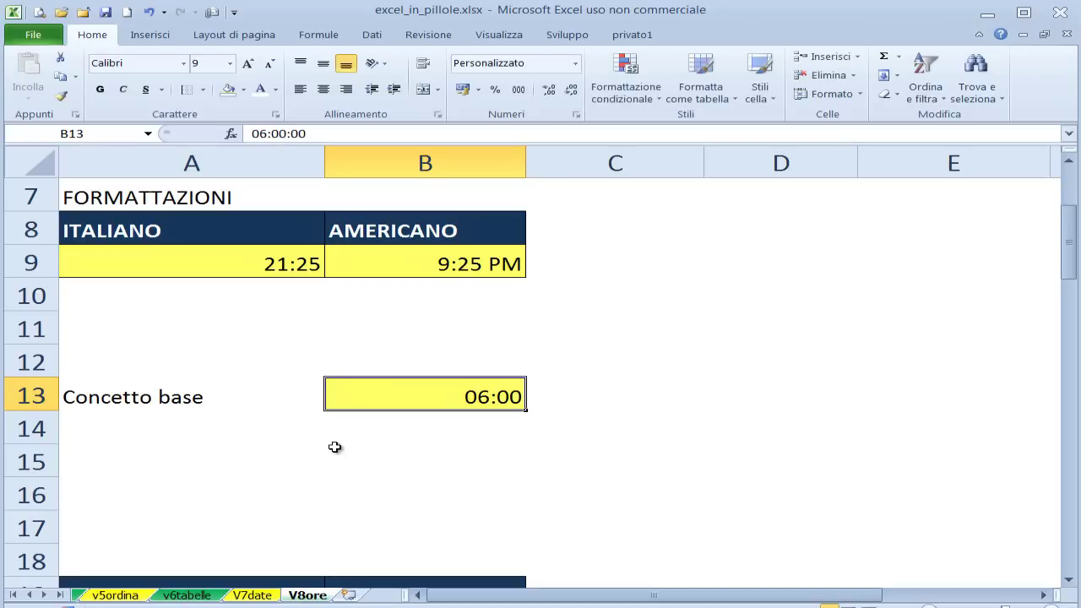
# Enter the plain number 6,00 in B14 and compare it with B13's time.
pyautogui.click(335, 445)
pyautogui.write('6,00')
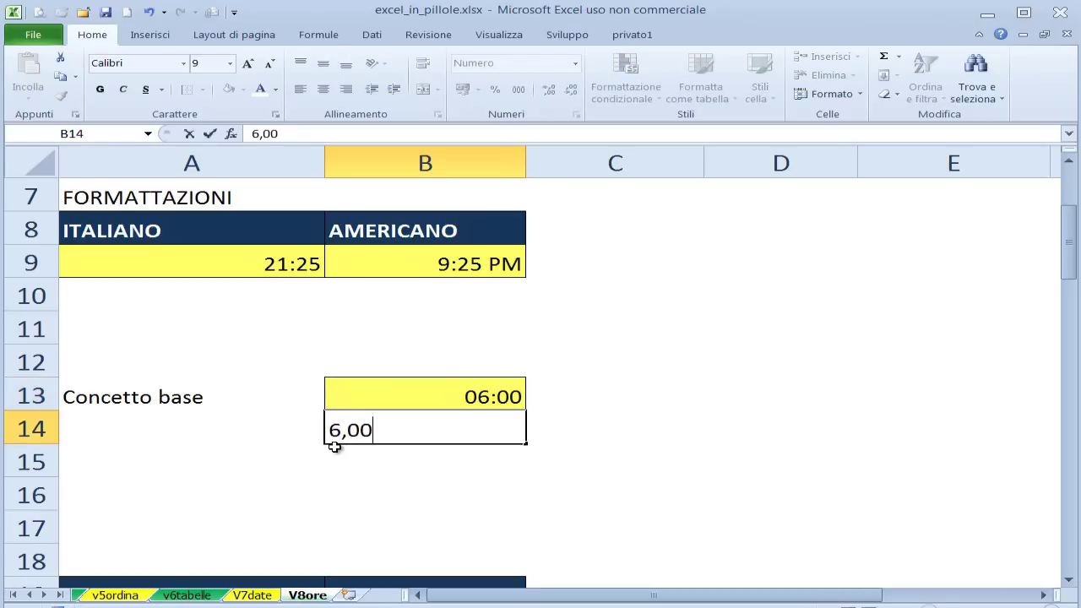
pyautogui.press('Return')
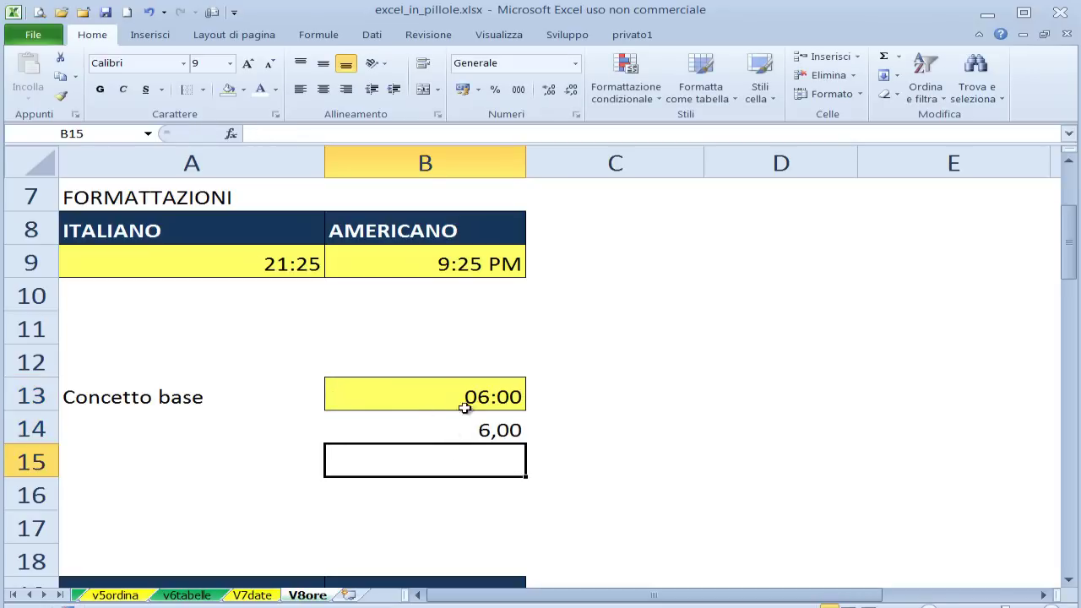
pyautogui.click(471, 433)
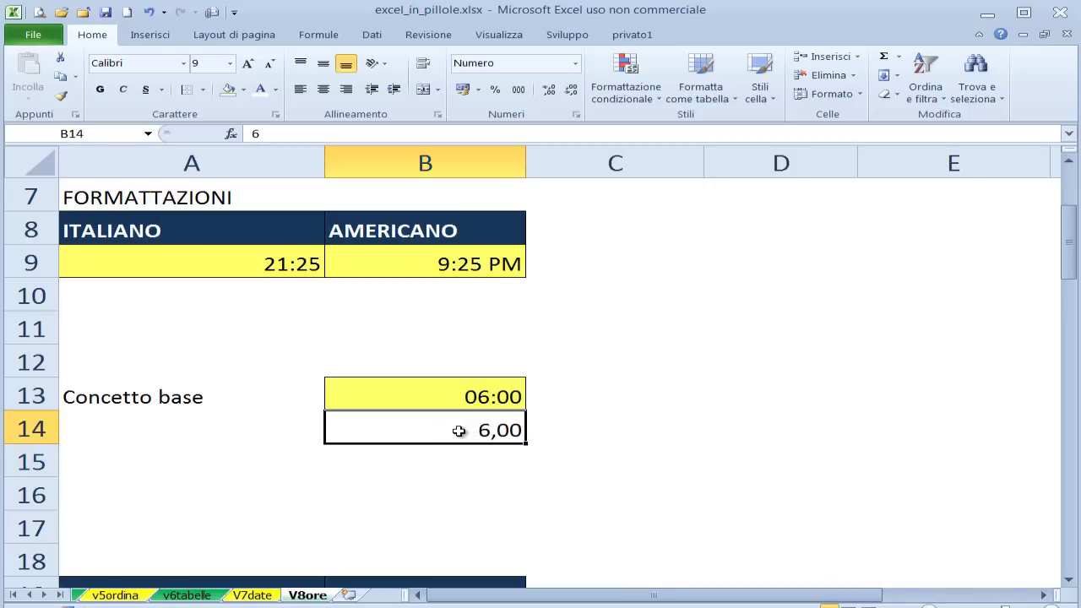
pyautogui.click(470, 396)
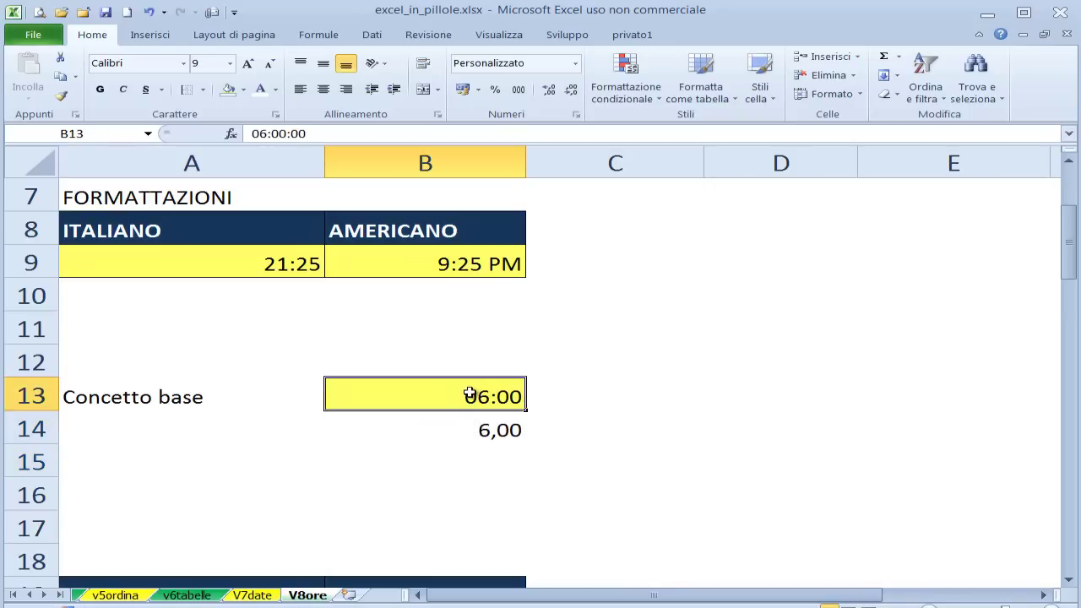
pyautogui.click(465, 431)
pyautogui.click(469, 397)
# Enter =6/24 in C13 so six hours reads 0,25 of a day.
pyautogui.click(588, 396)
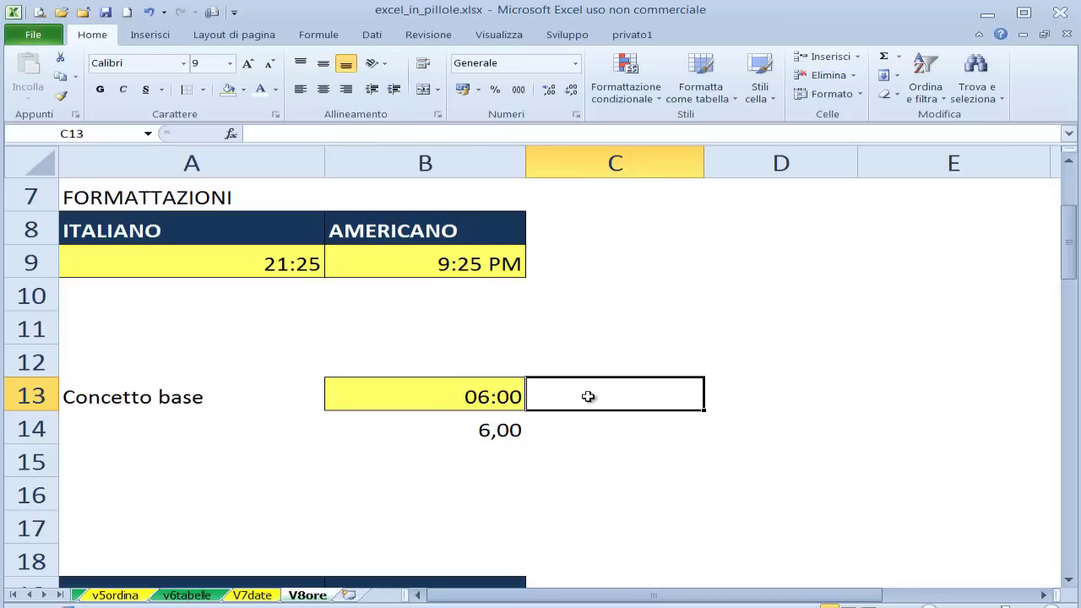
pyautogui.write('=')
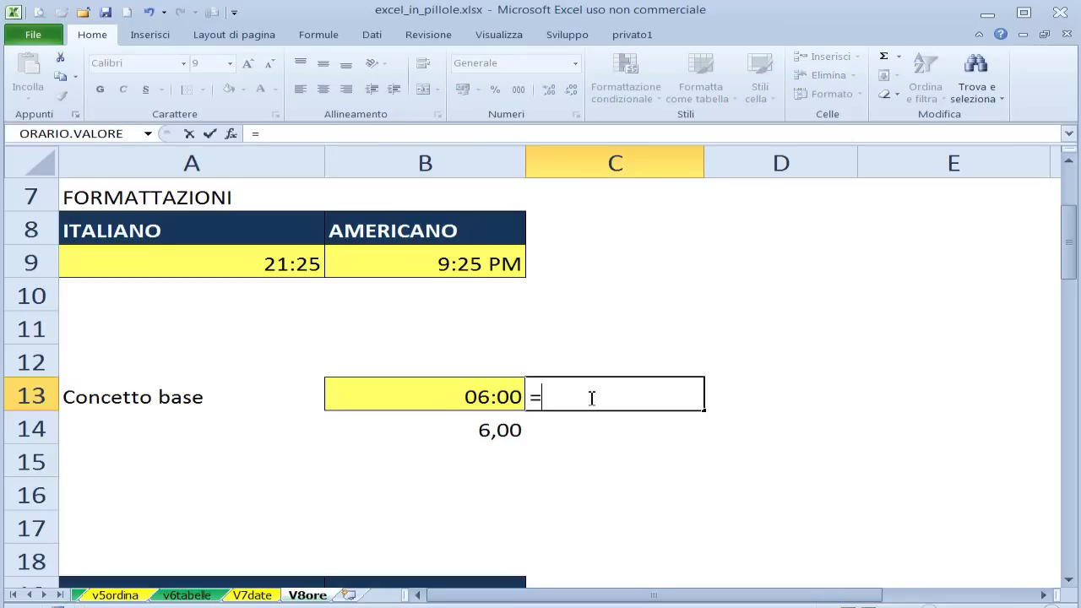
pyautogui.write('6')
pyautogui.write('/24')
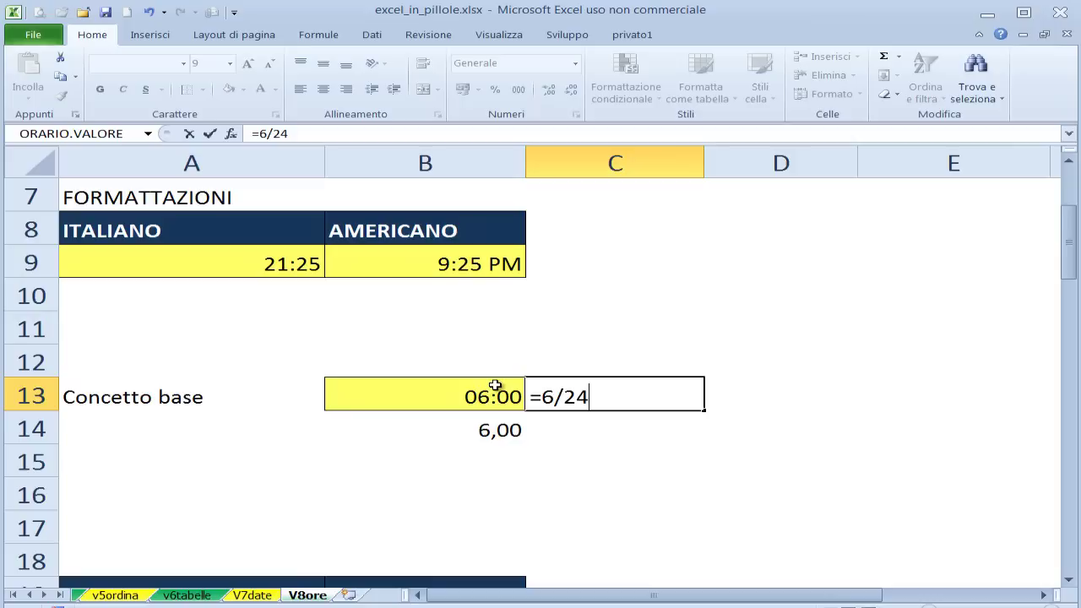
pyautogui.hotkey('ctrl', 'Return')
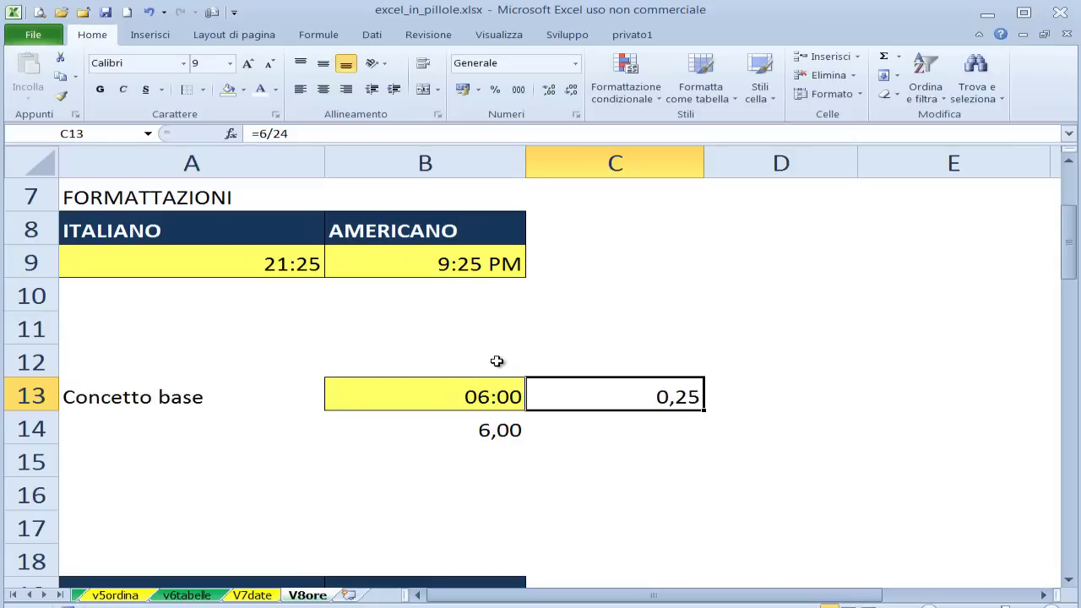
pyautogui.click(510, 399)
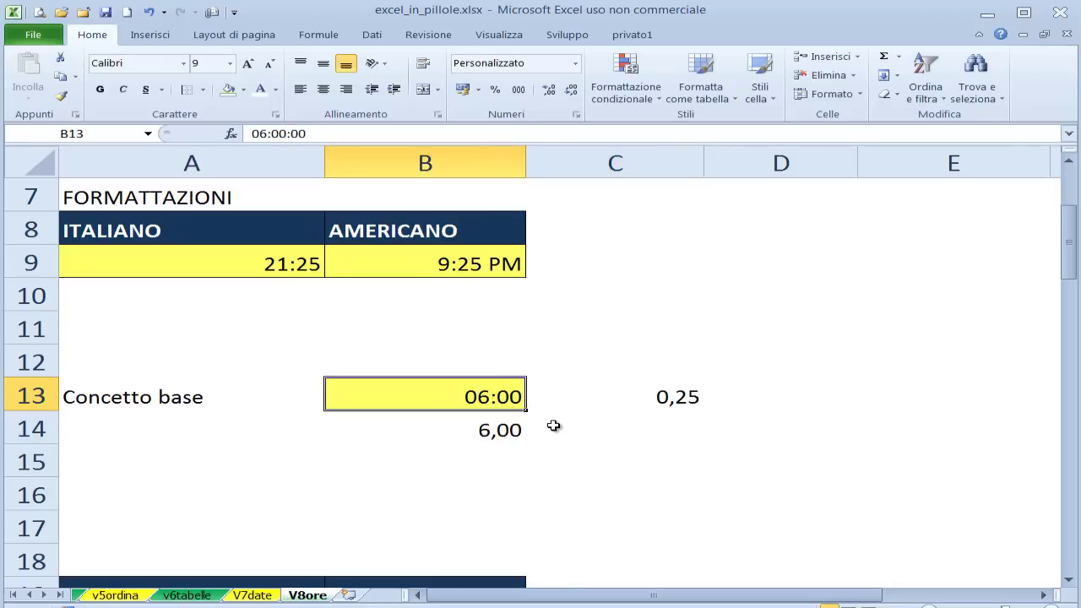
pyautogui.hotkey('ctrl', '1')
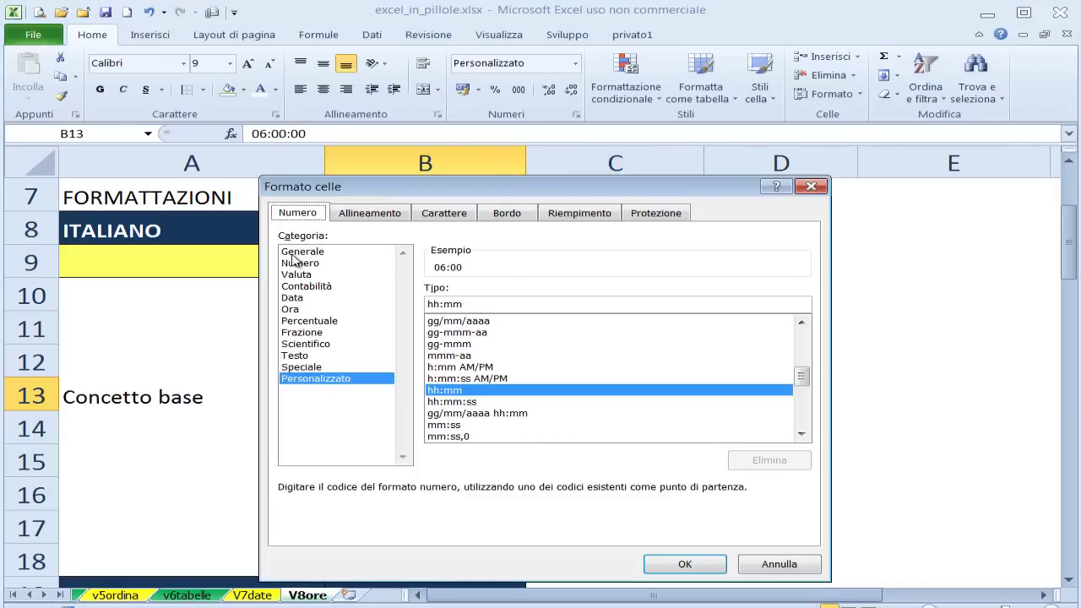
pyautogui.click(297, 252)
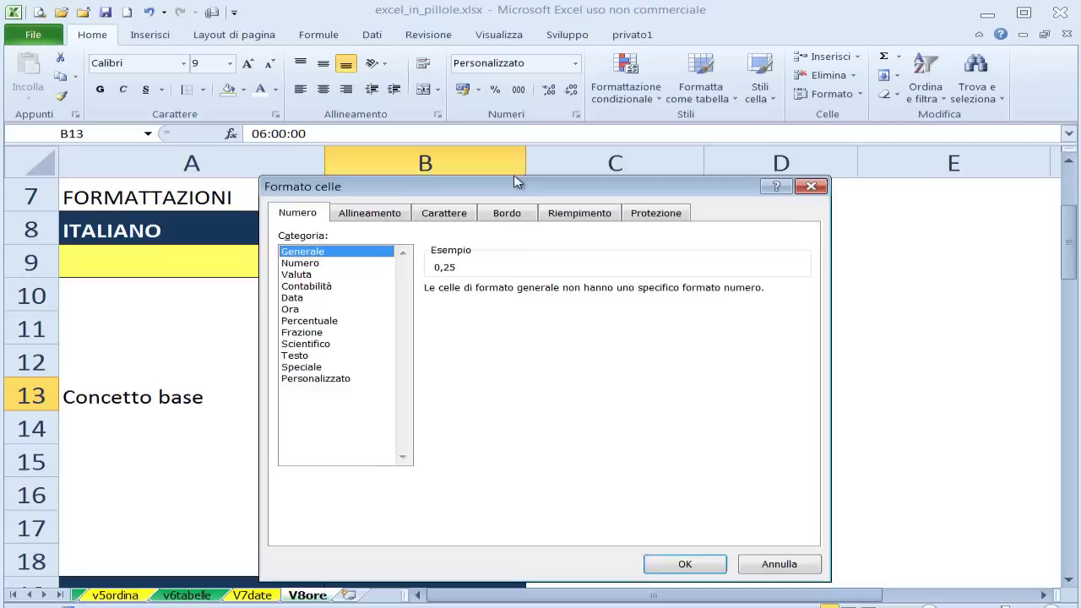
pyautogui.moveTo(515, 189); pyautogui.dragTo(516, 175)
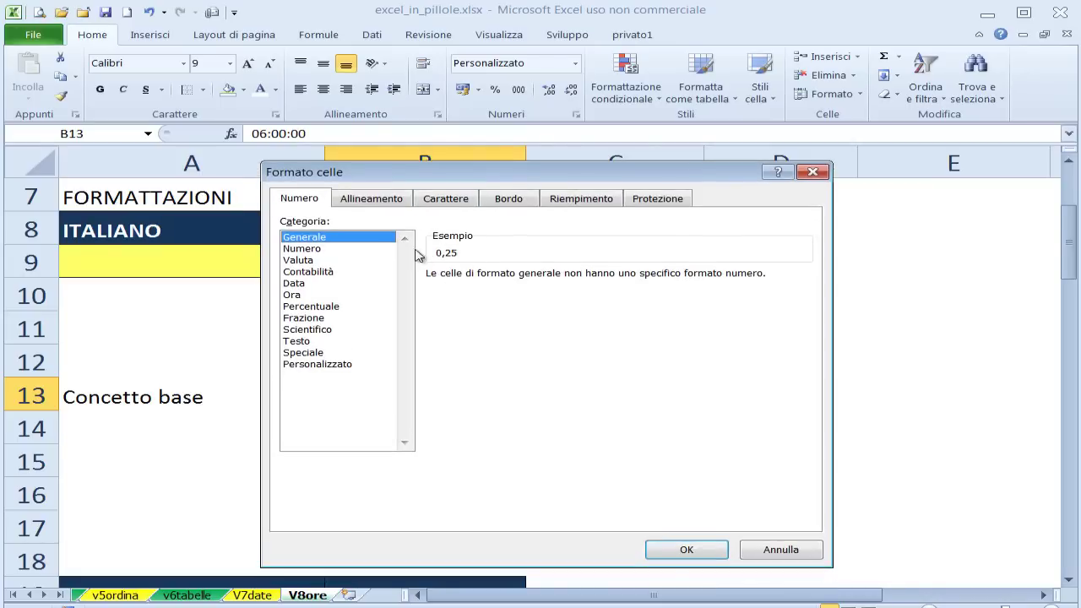
pyautogui.click(691, 549)
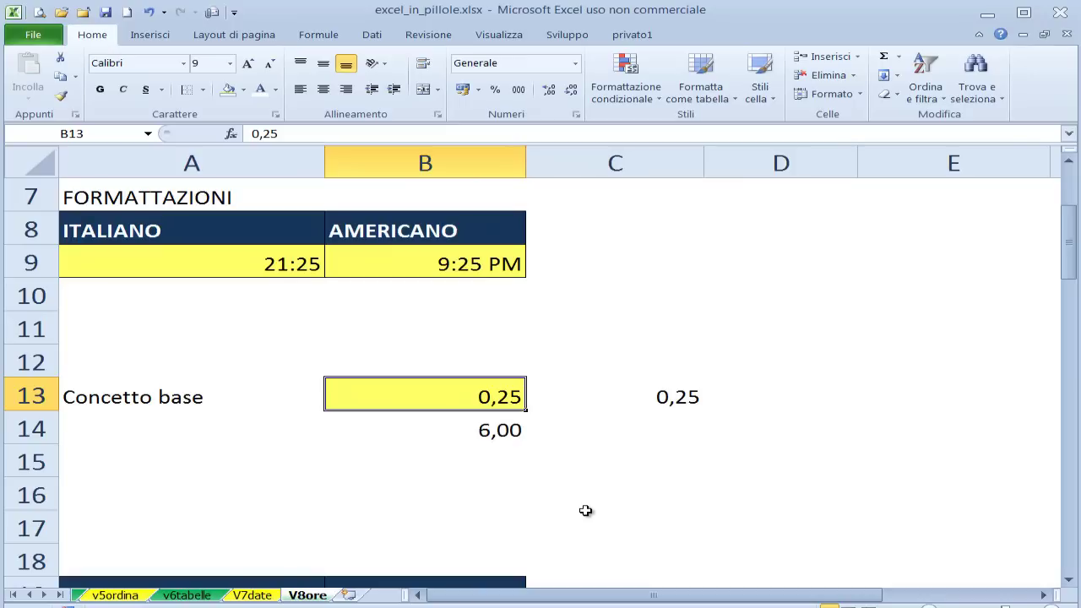
pyautogui.hotkey('ctrl', 'z')
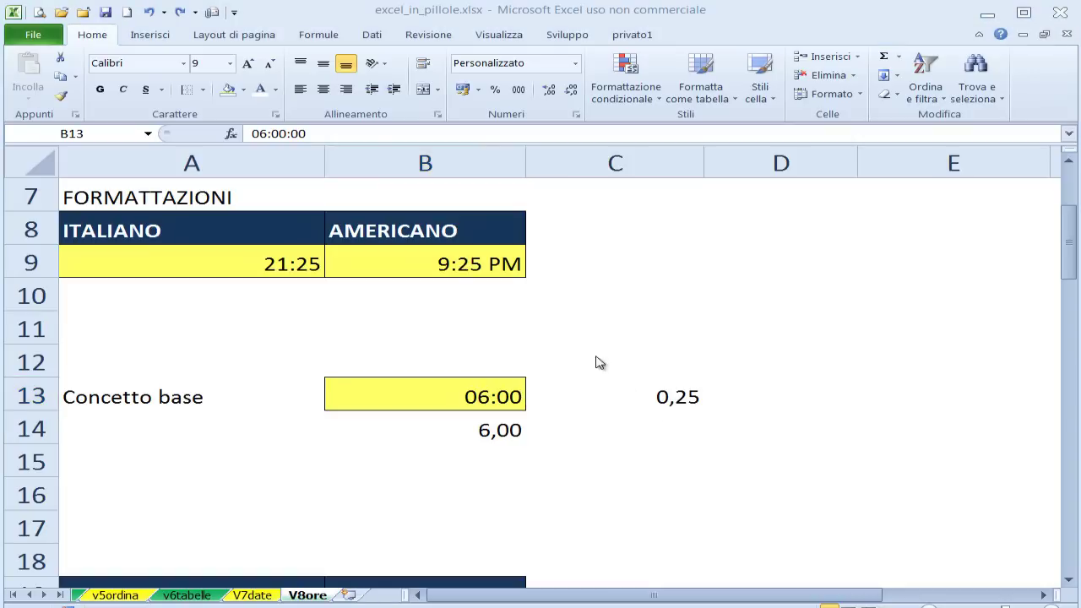
# Scroll to the ORE table and select the hours A20:A26 and number portions B20:B26.
pyautogui.click(616, 438)
pyautogui.scroll(-2, 613, 439)
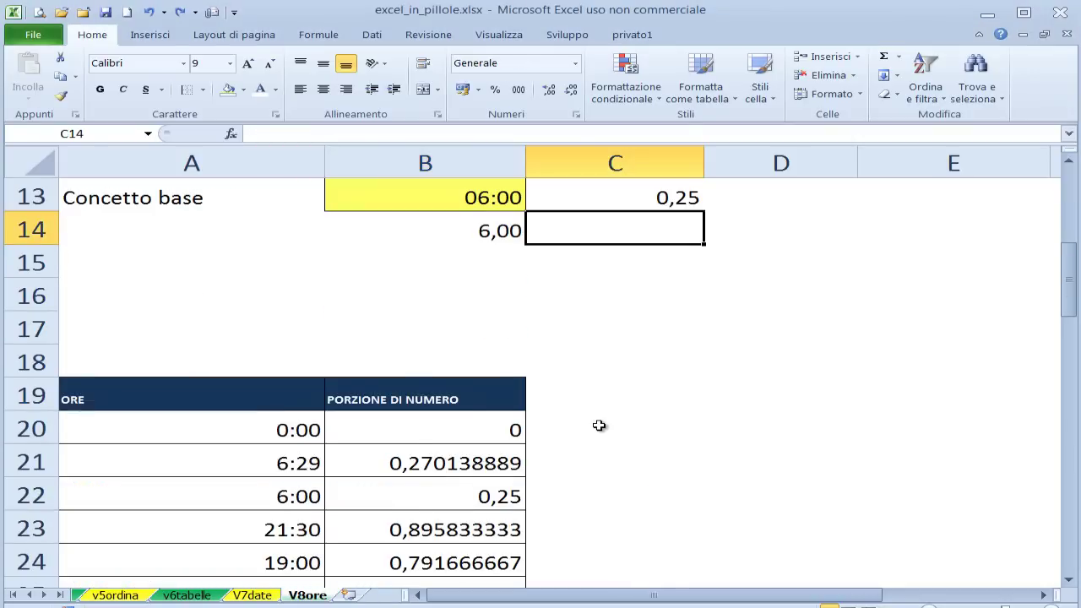
pyautogui.scroll(-1, 596, 425)
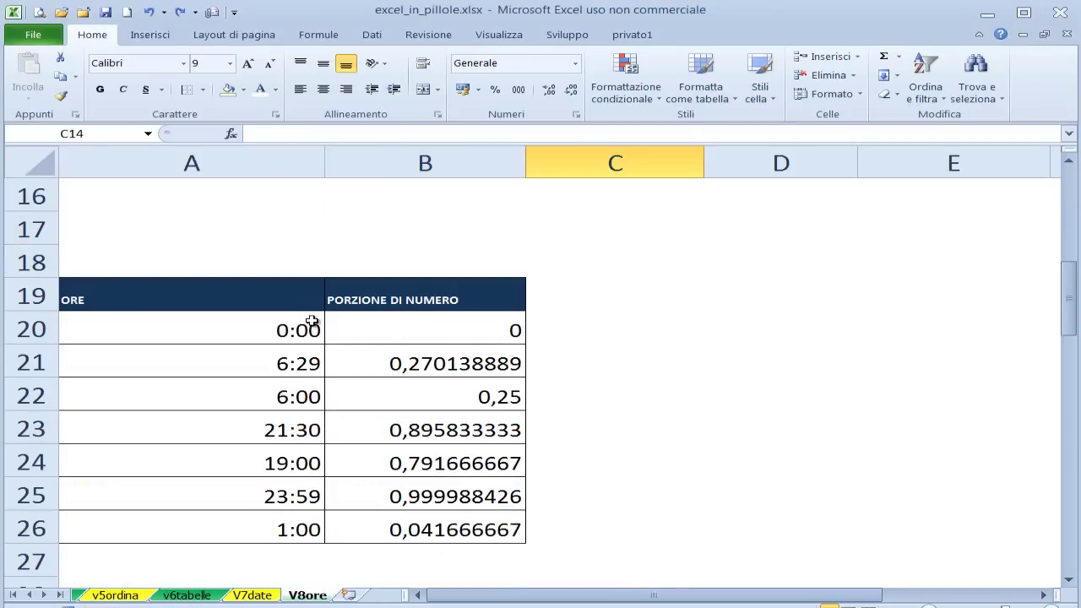
pyautogui.click(296, 338)
pyautogui.moveTo(295, 343); pyautogui.dragTo(297, 527)
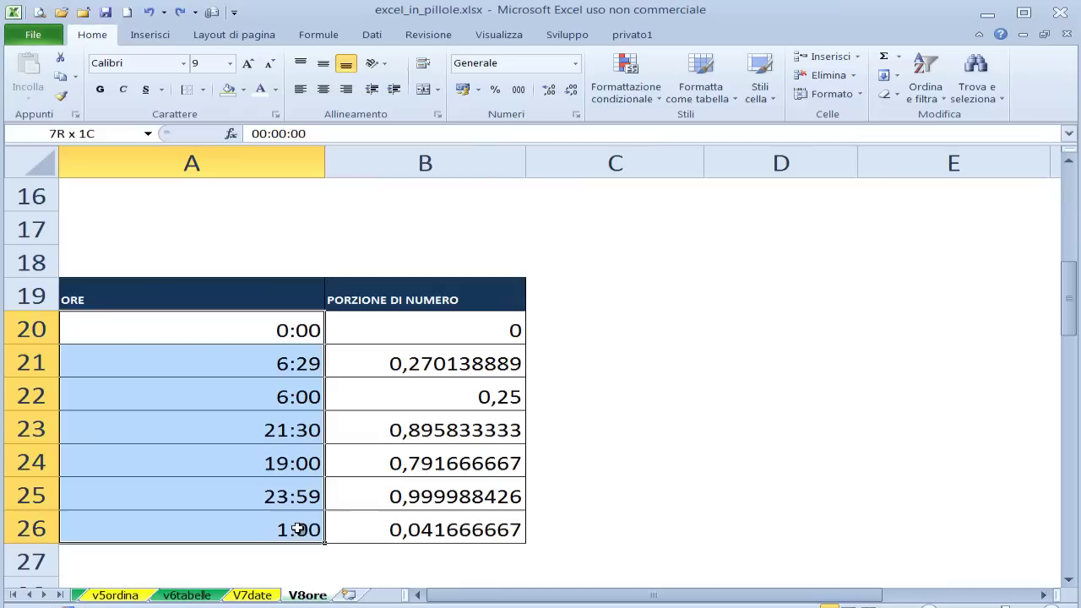
pyautogui.click(278, 332)
pyautogui.moveTo(278, 332); pyautogui.dragTo(285, 525)
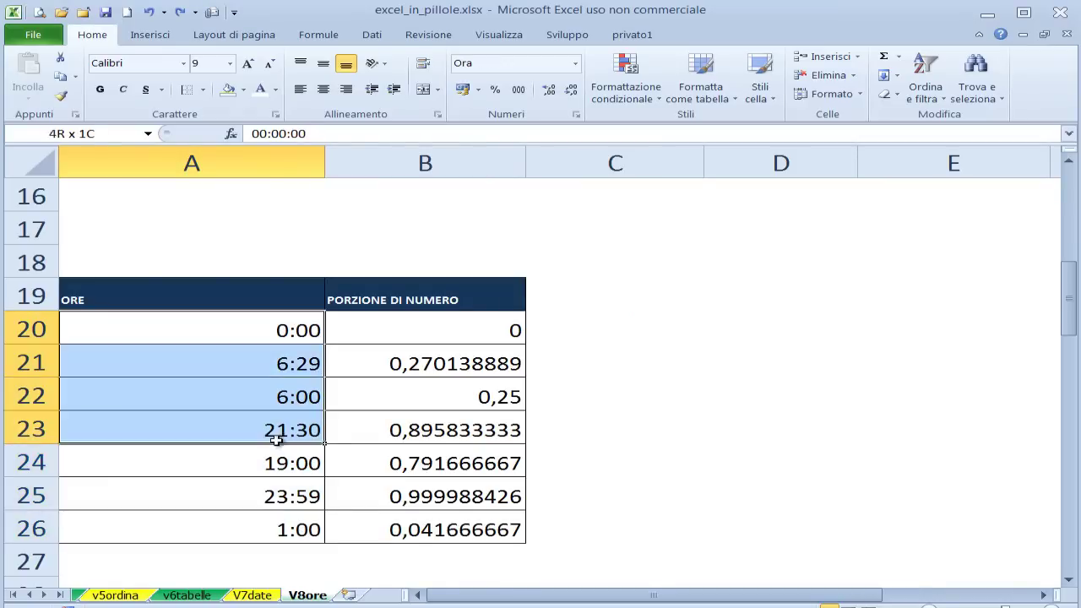
pyautogui.moveTo(417, 330); pyautogui.dragTo(435, 521)
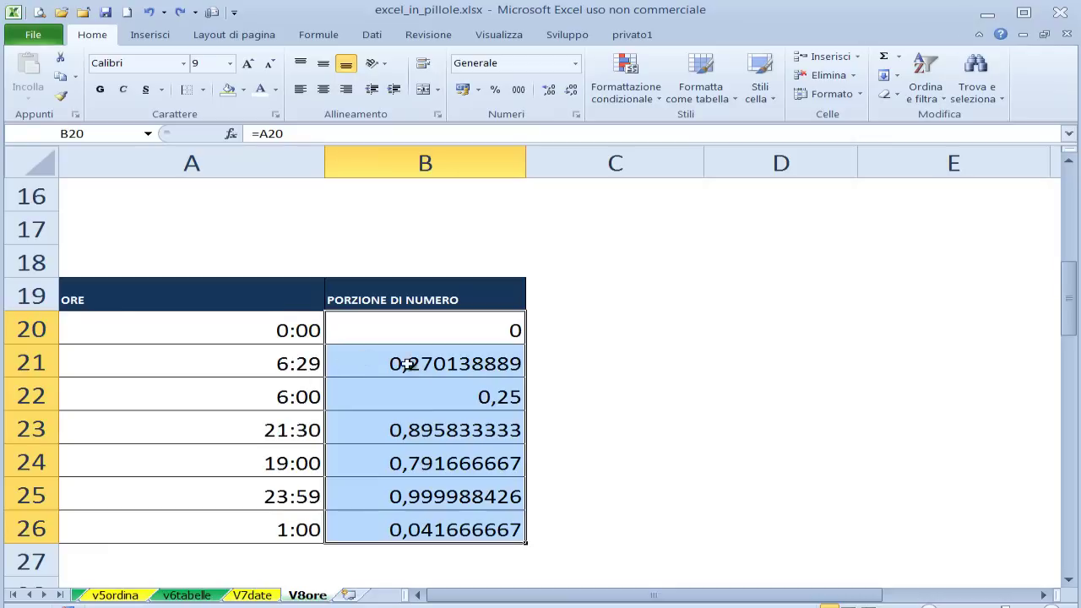
# Change A21 from 6:29 to 6:35 and A23 from 21:30 to 22:00.
pyautogui.click(285, 364)
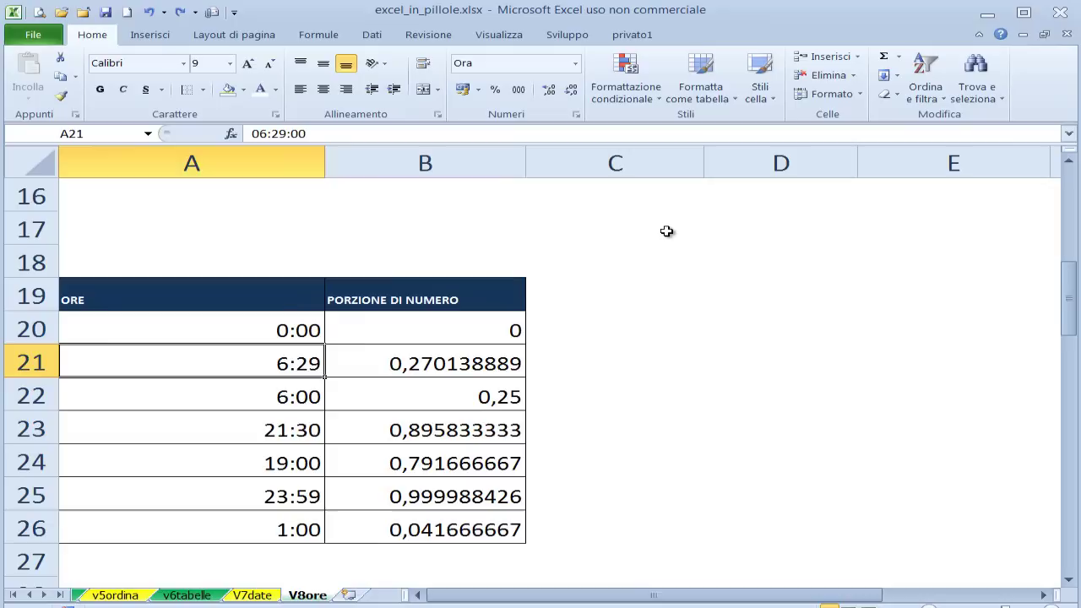
pyautogui.write('6:')
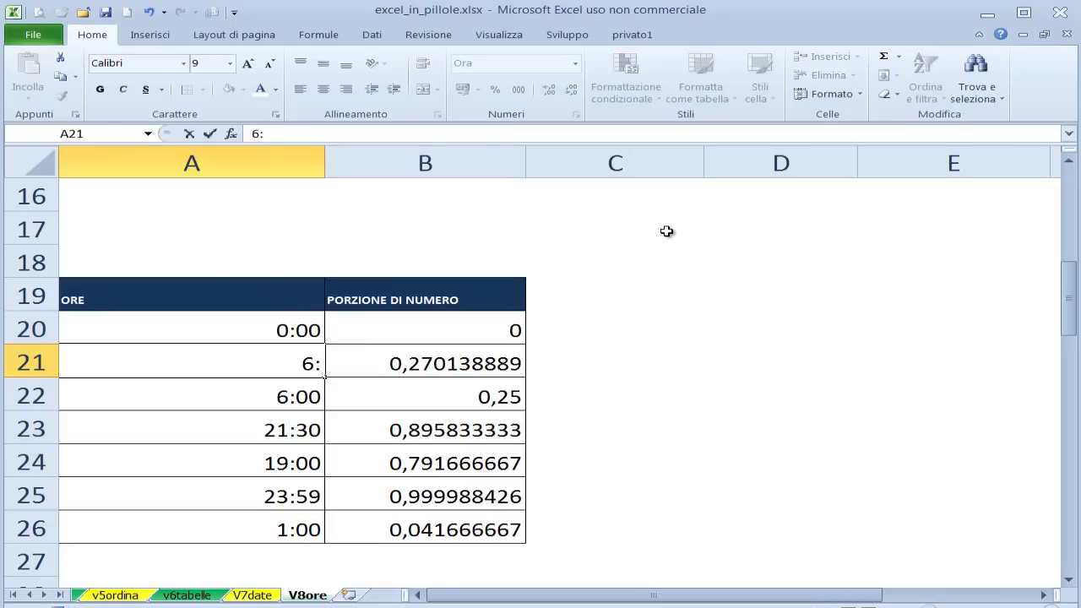
pyautogui.write('35')
pyautogui.press('Return')
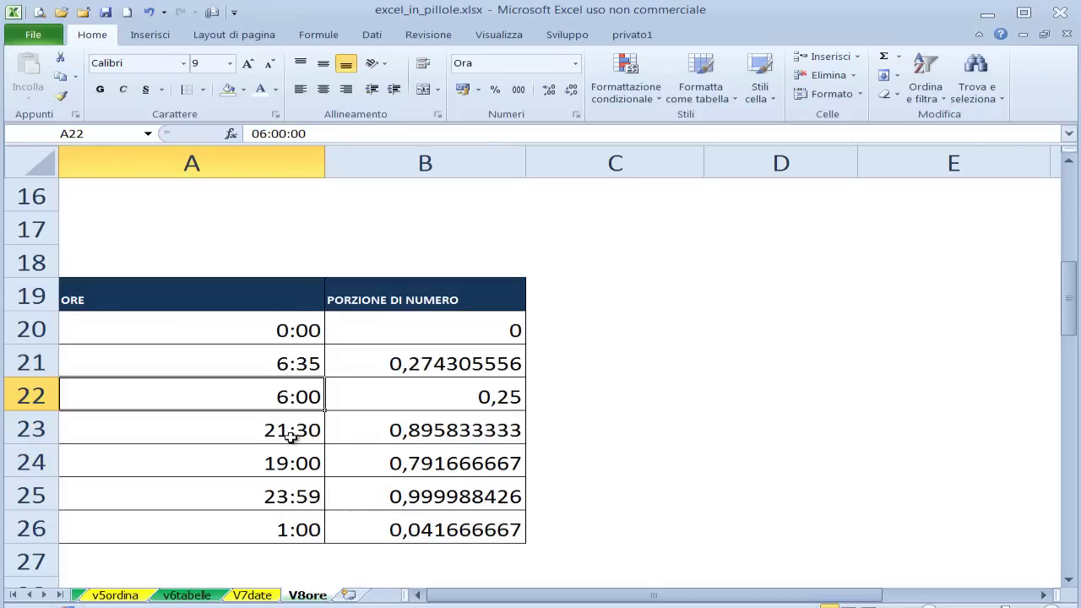
pyautogui.click(291, 438)
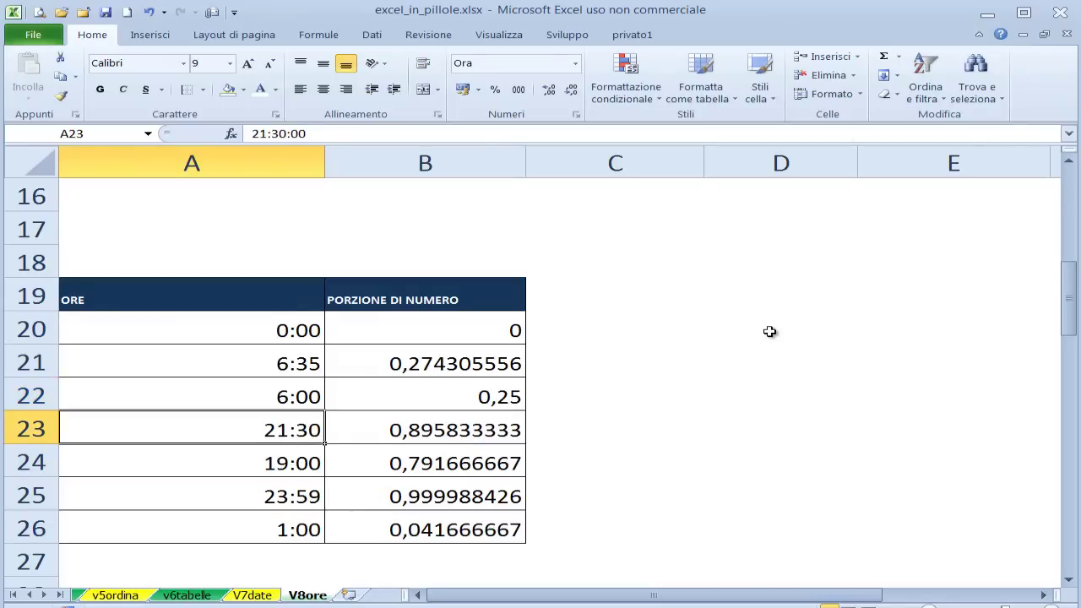
pyautogui.write('22:0')
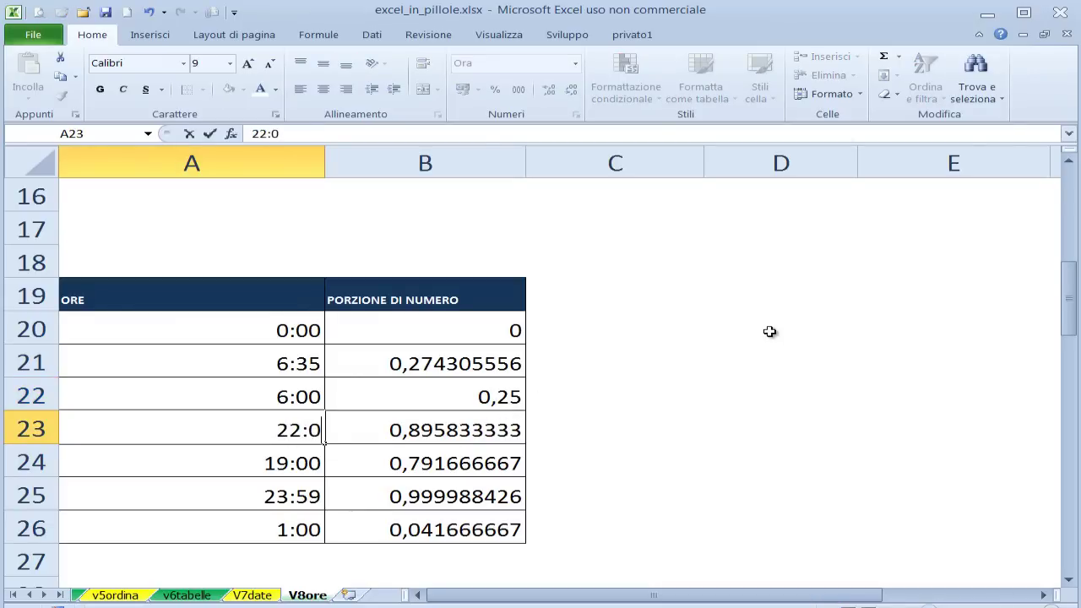
pyautogui.write('0')
pyautogui.press('Return')
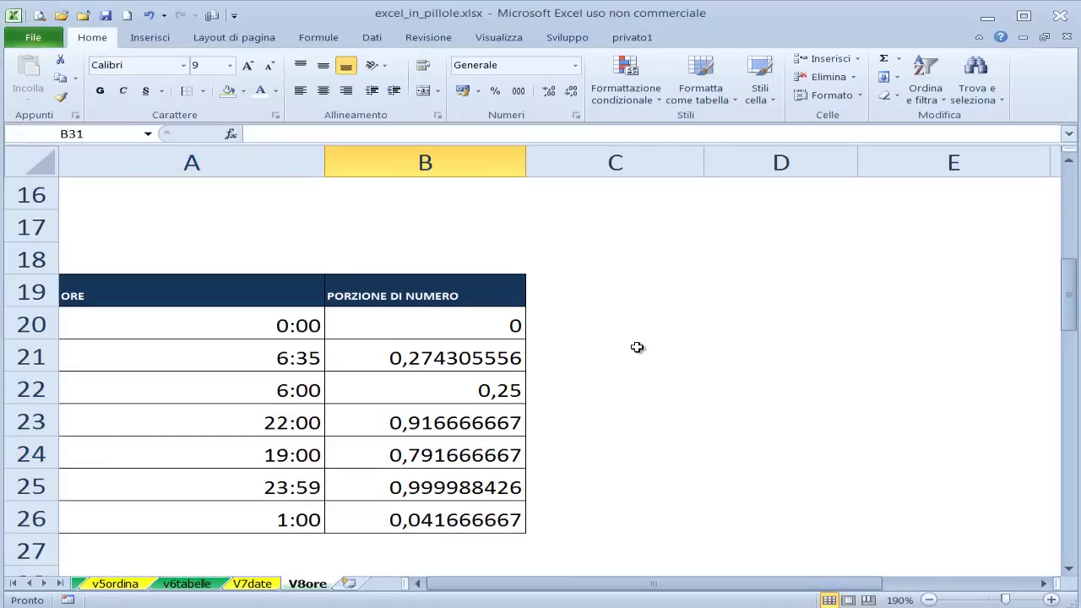
pyautogui.click(657, 346)
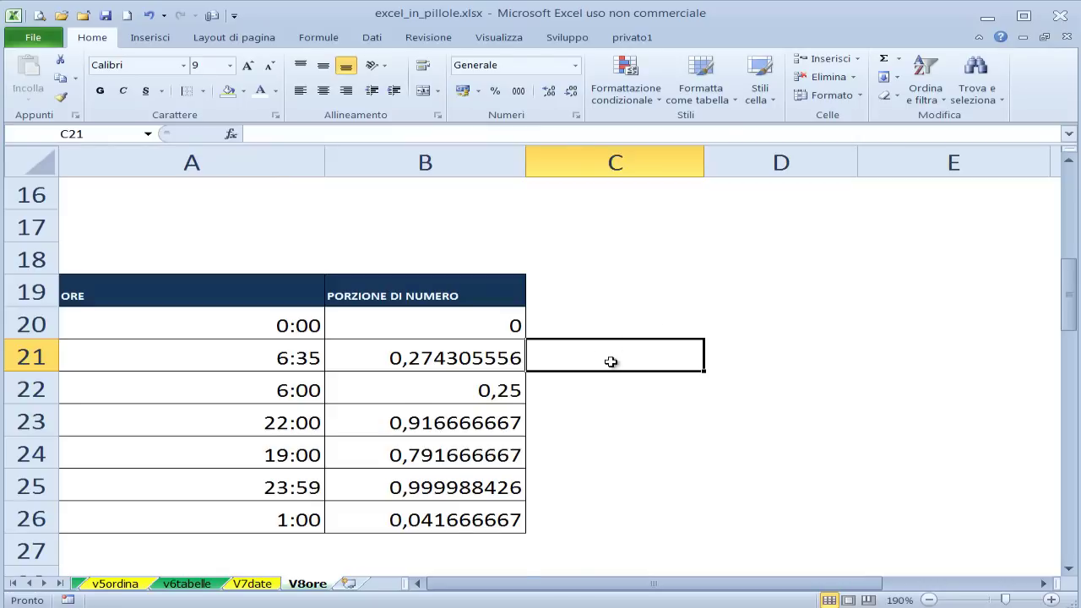
pyautogui.scroll(-1, 610, 361)
pyautogui.scroll(-1, 603, 369)
pyautogui.scroll(-1, 605, 370)
pyautogui.scroll(-1, 605, 370)
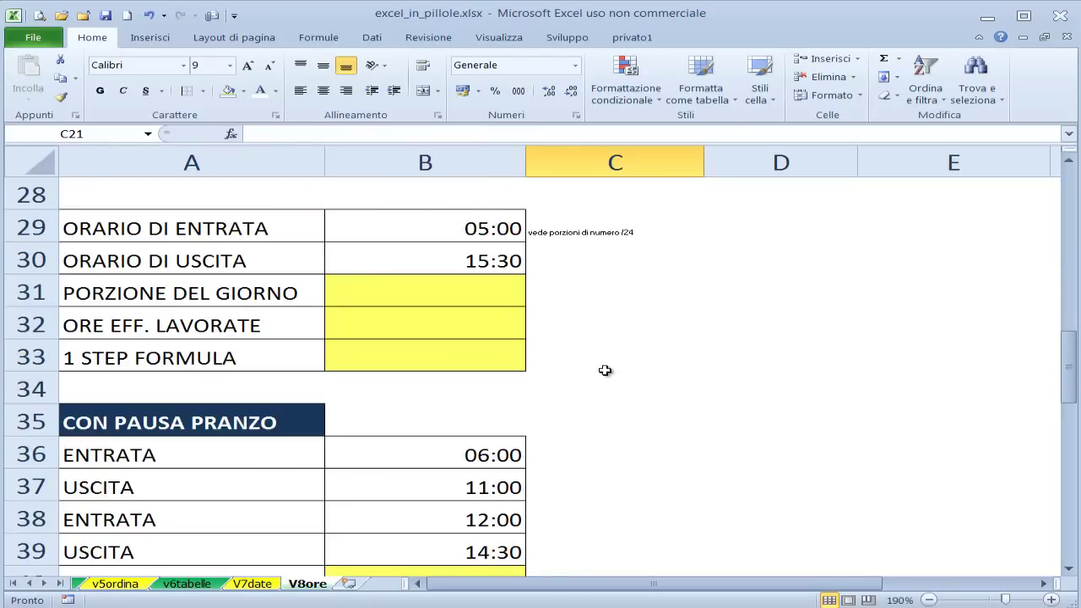
pyautogui.click(212, 230)
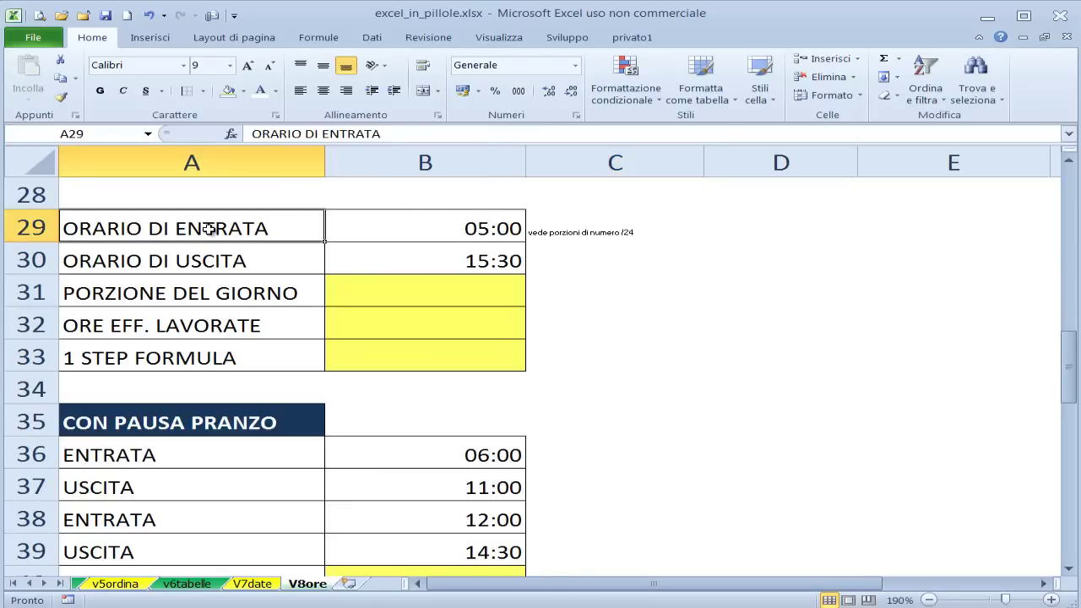
pyautogui.click(456, 265)
pyautogui.click(417, 293)
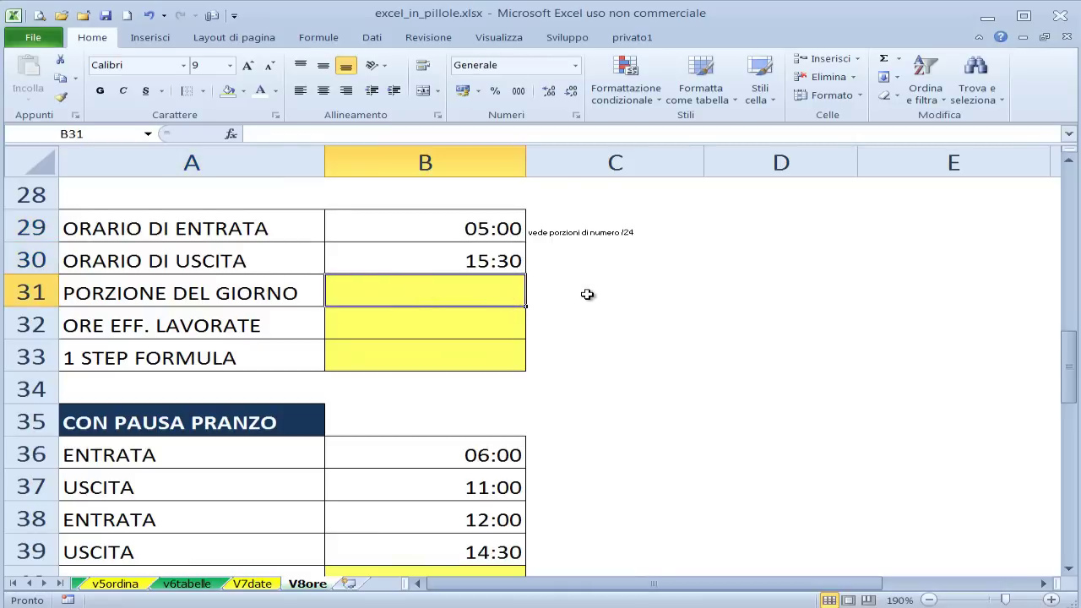
pyautogui.click(502, 228)
pyautogui.moveTo(502, 228); pyautogui.dragTo(498, 255)
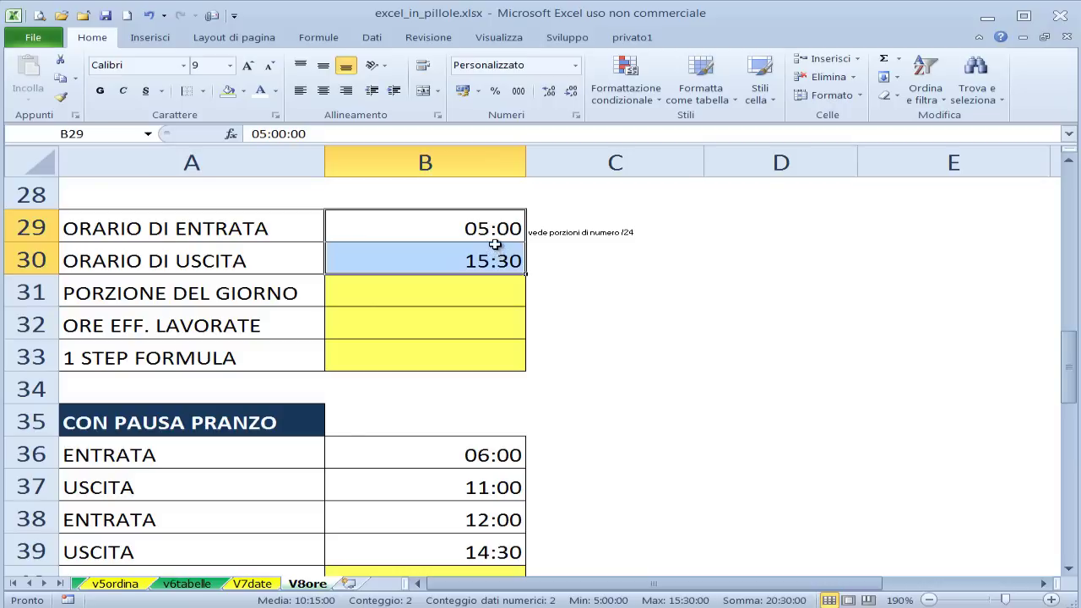
pyautogui.click(575, 65)
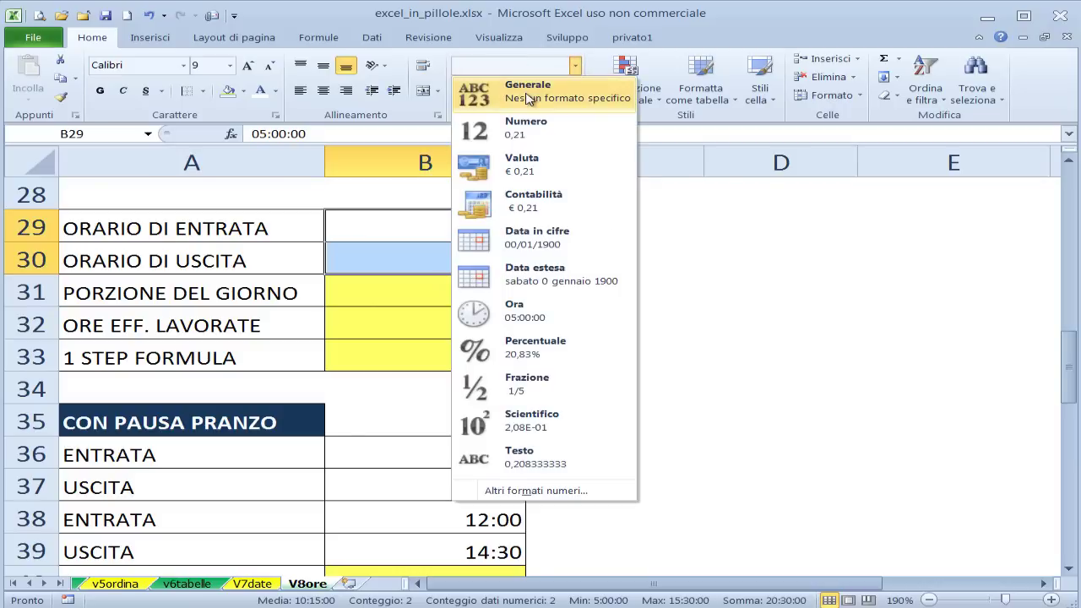
pyautogui.click(490, 94)
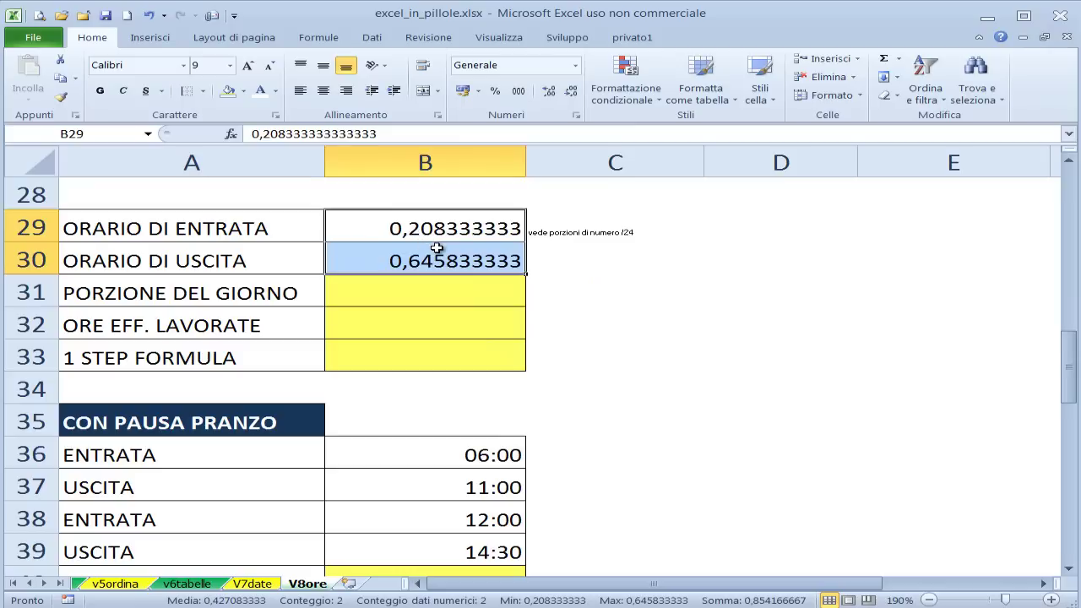
pyautogui.hotkey('ctrl', 'z')
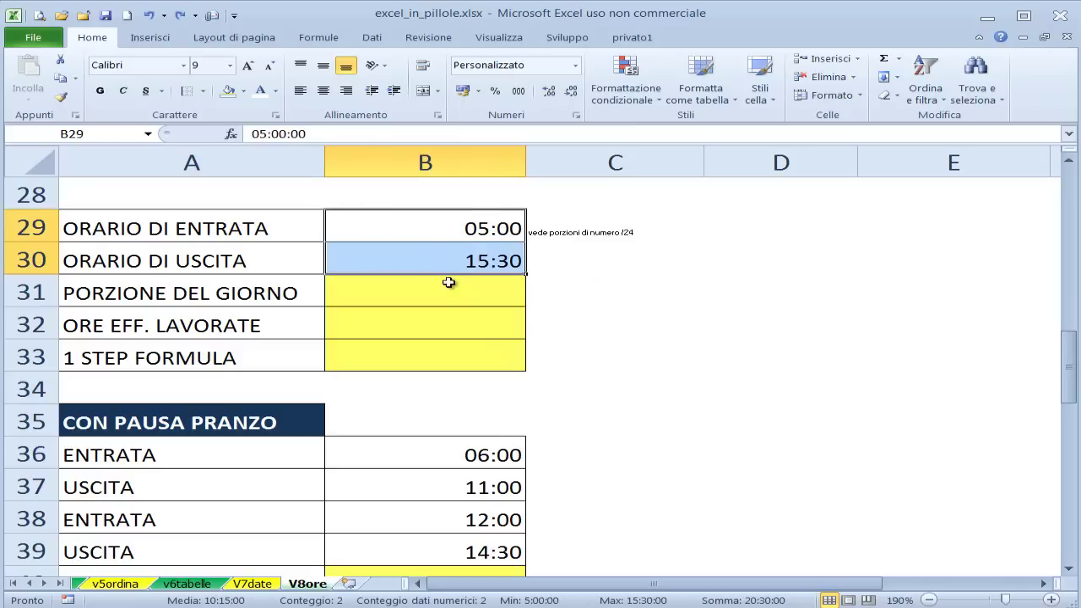
pyautogui.click(447, 289)
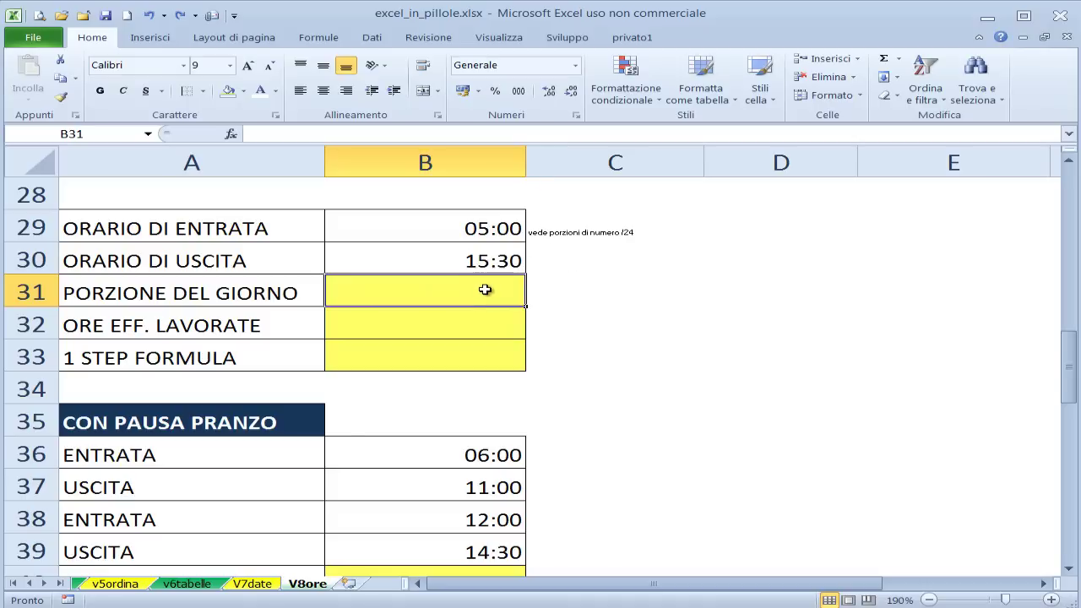
pyautogui.write('=')
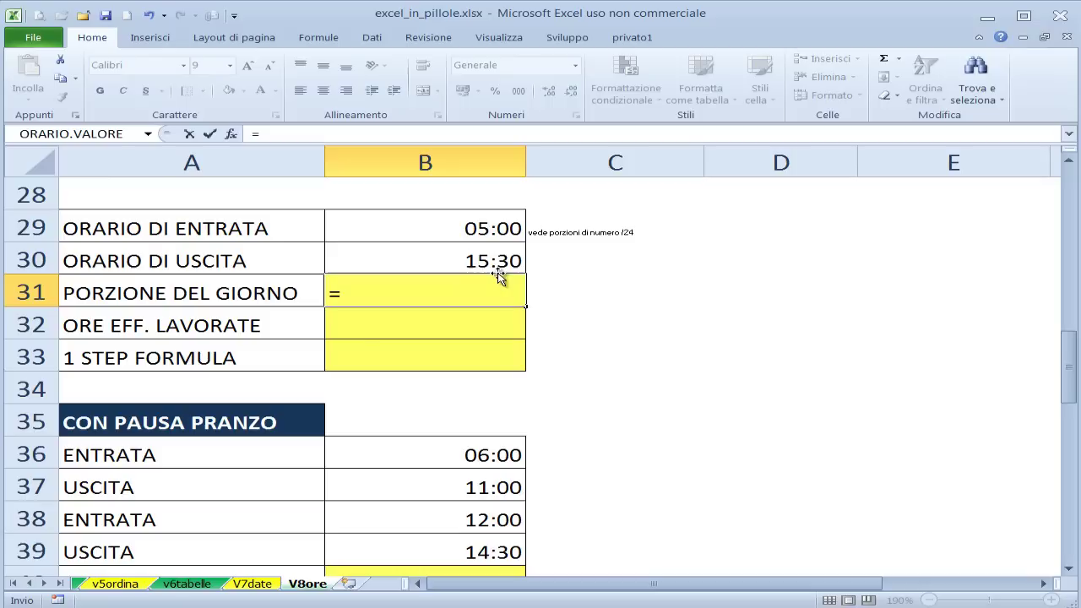
pyautogui.click(493, 261)
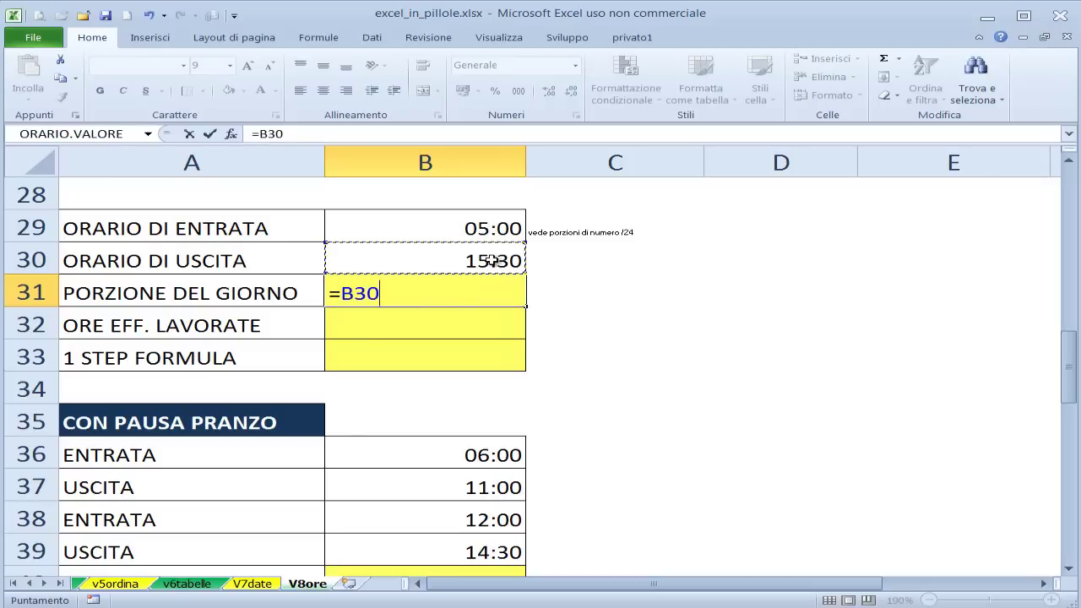
pyautogui.write('-')
pyautogui.click(497, 227)
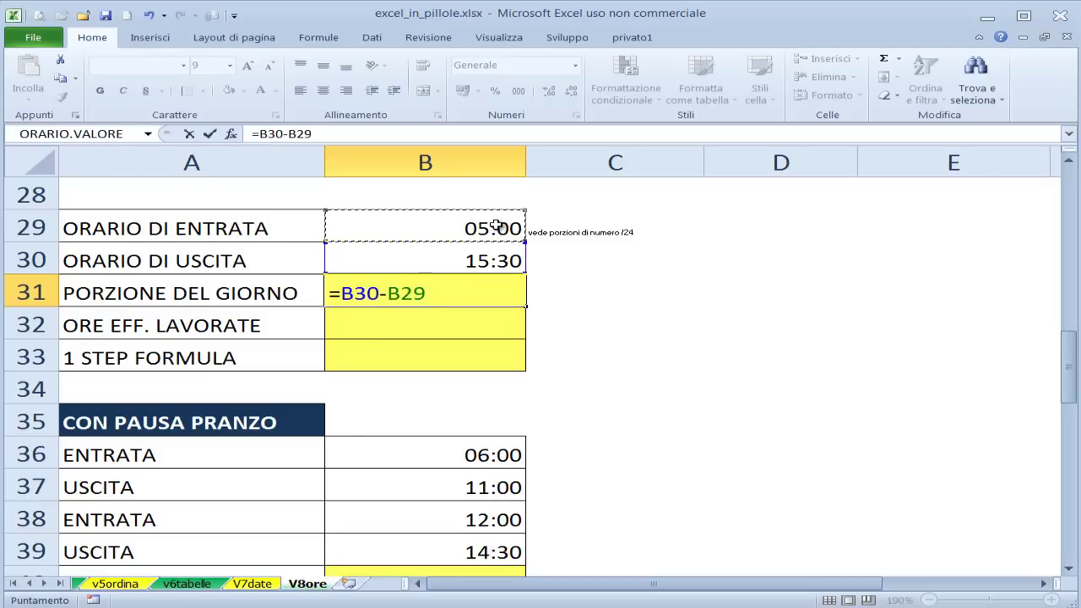
pyautogui.hotkey('ctrl', 'Return')
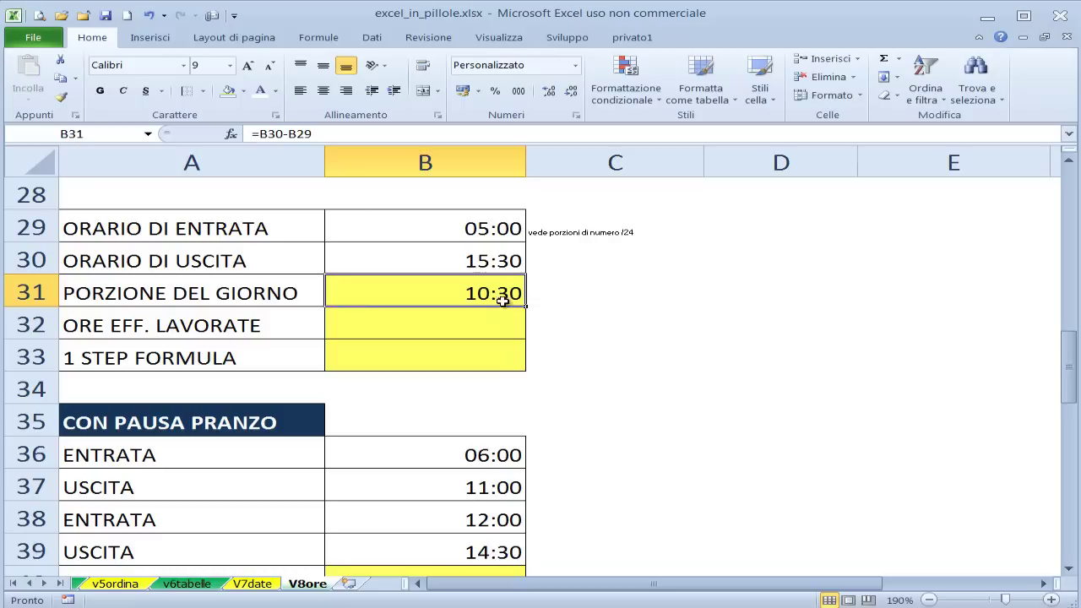
pyautogui.click(575, 65)
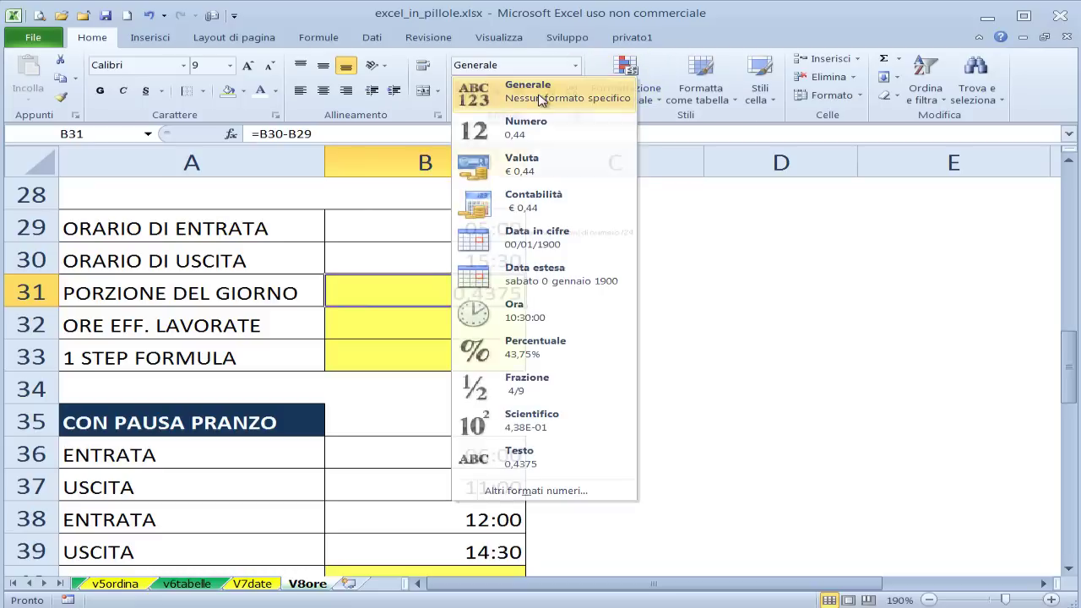
pyautogui.click(490, 88)
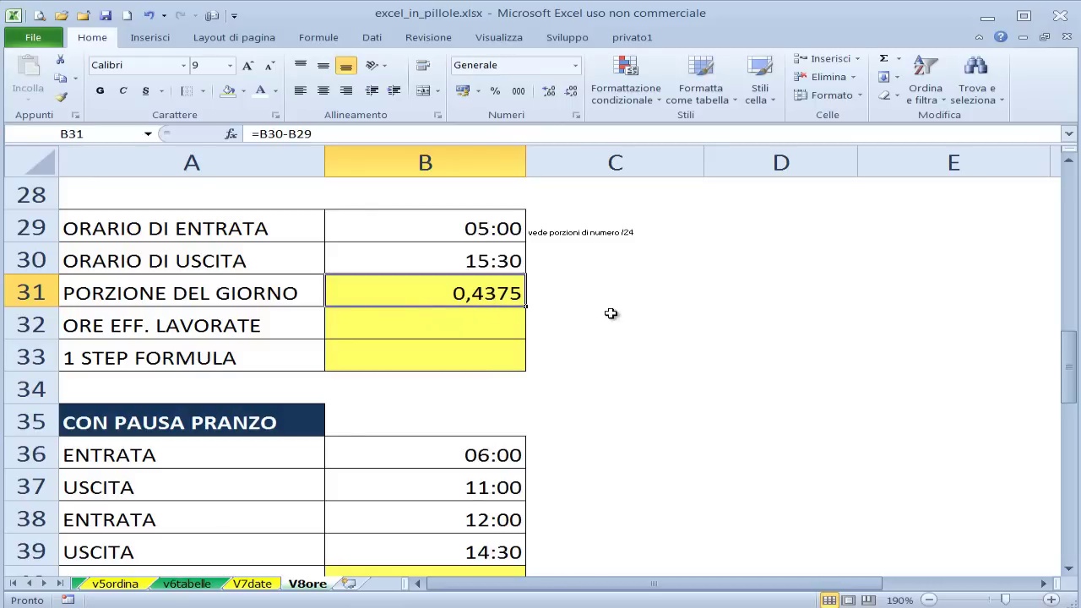
pyautogui.hotkey('ctrl', 'z')
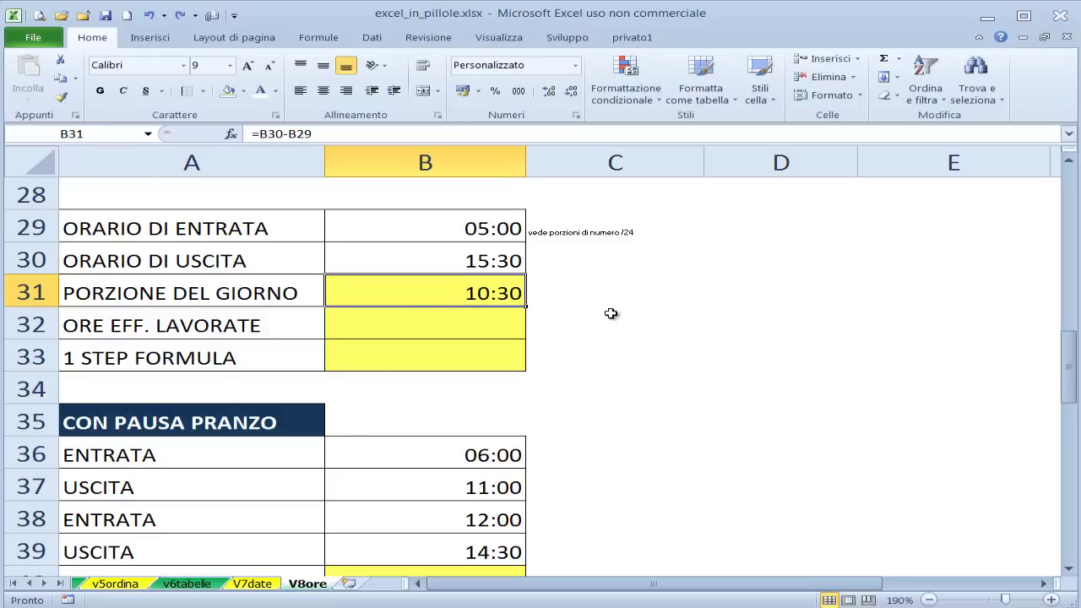
pyautogui.hotkey('ctrl', 'z')
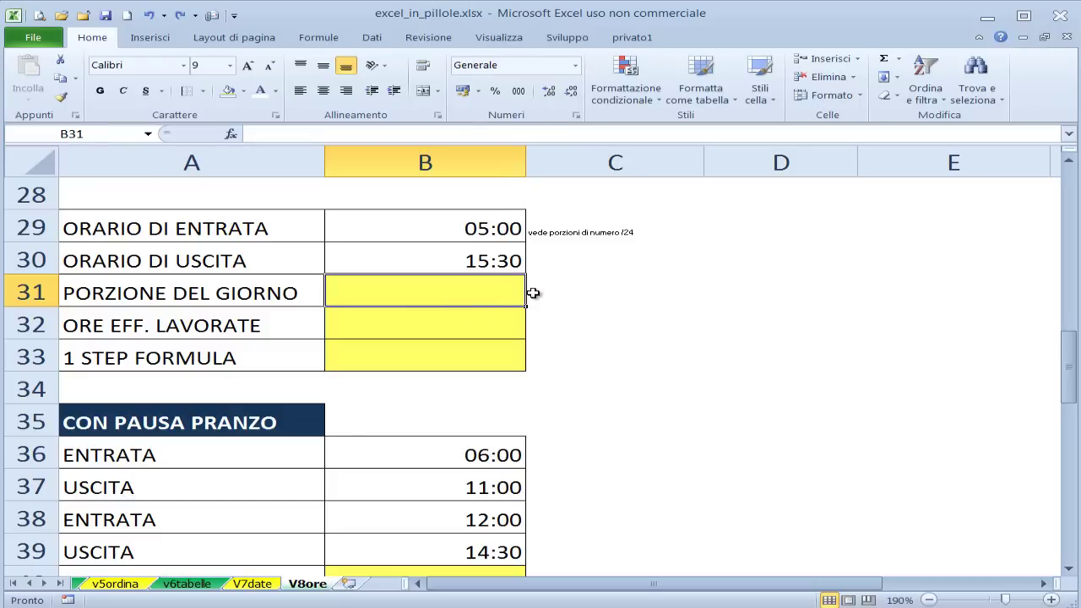
pyautogui.write('=')
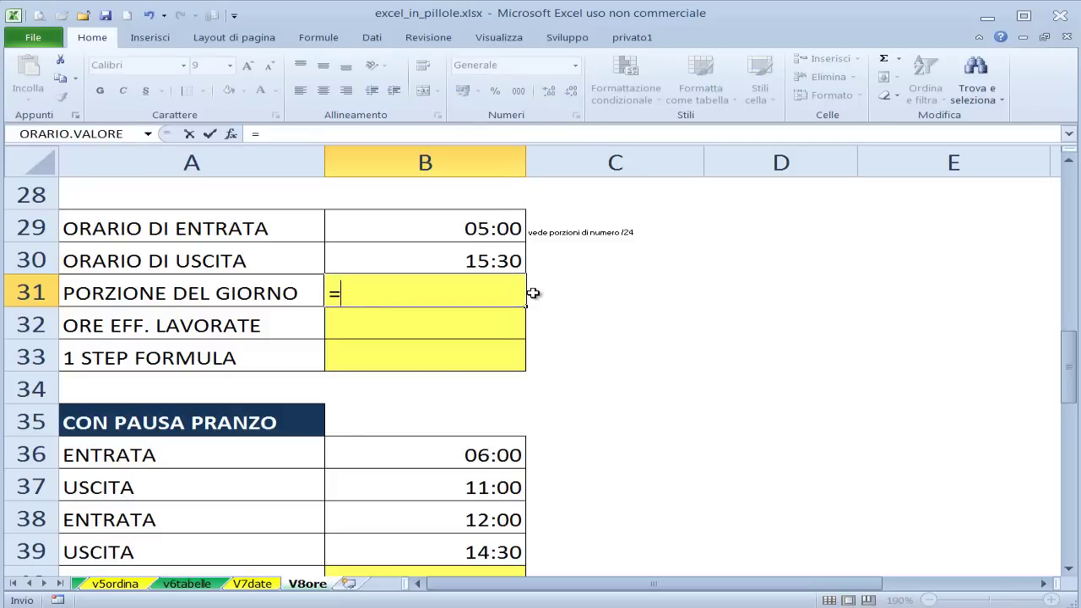
pyautogui.click(499, 228)
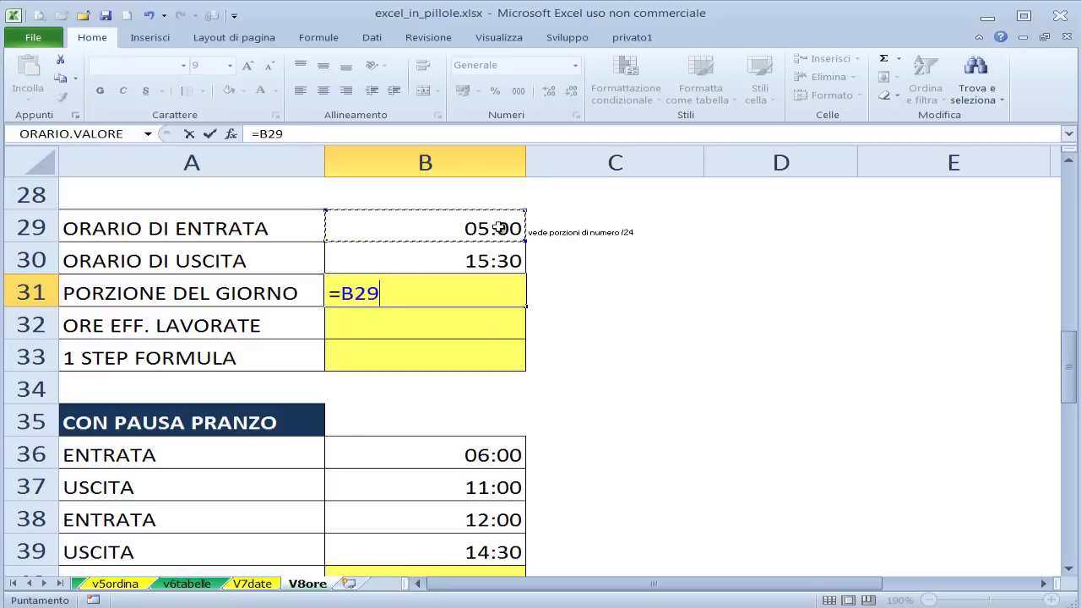
pyautogui.write('-')
pyautogui.click(479, 260)
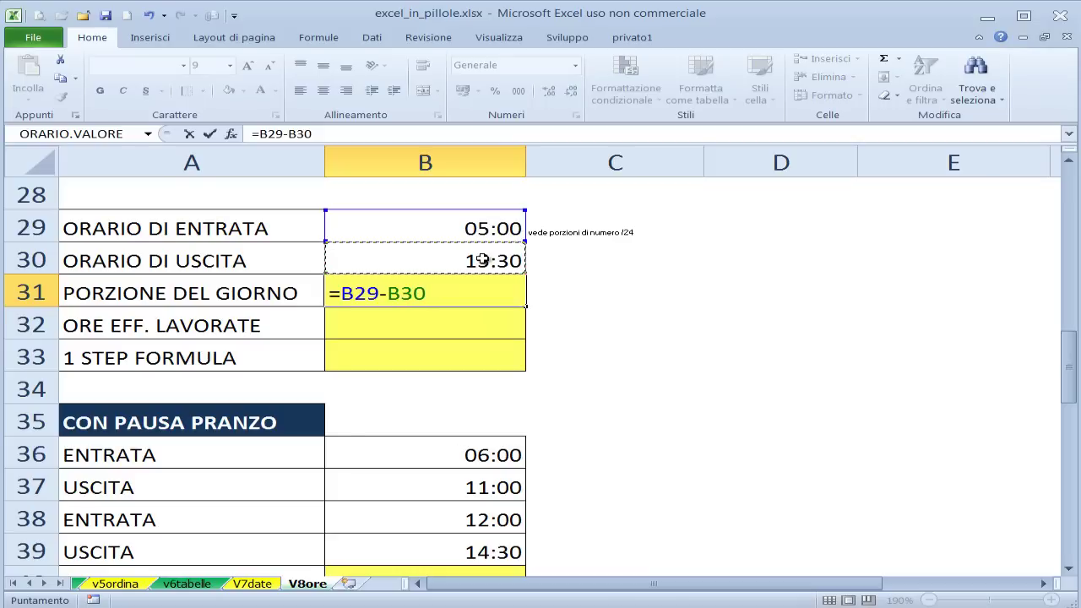
pyautogui.press('Return')
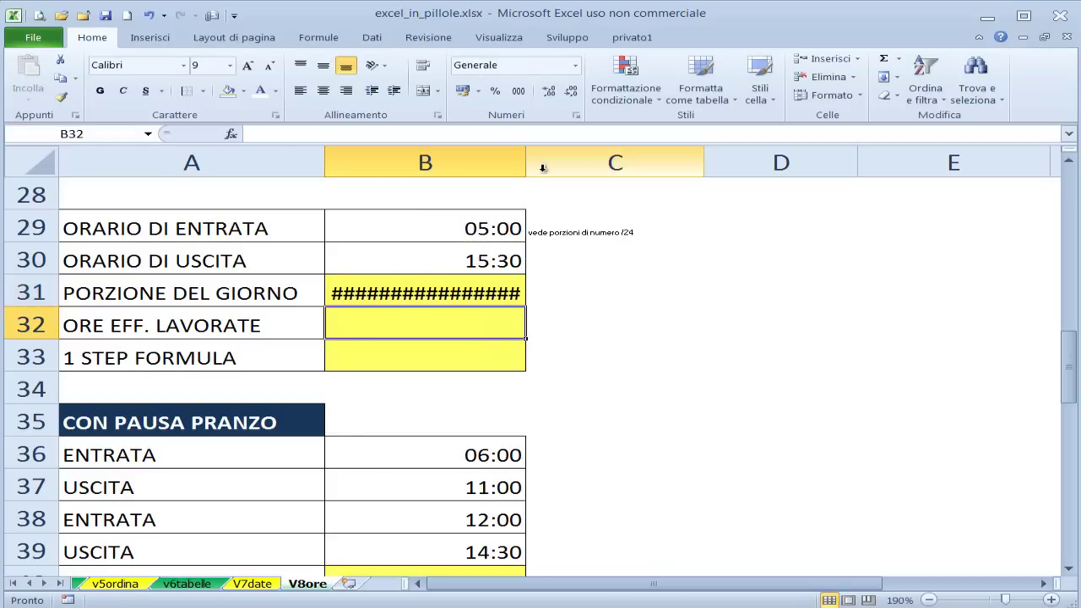
pyautogui.moveTo(526, 162); pyautogui.dragTo(967, 169)
pyautogui.hotkey('ctrl', 'z')
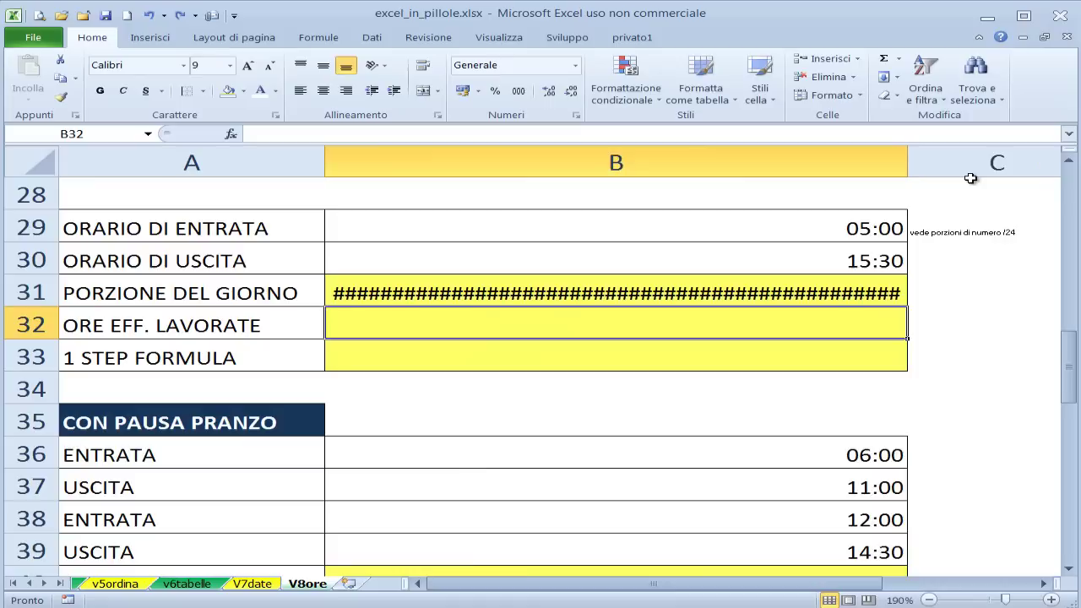
pyautogui.hotkey('ctrl', 'z')
pyautogui.hotkey('ctrl', 'z')
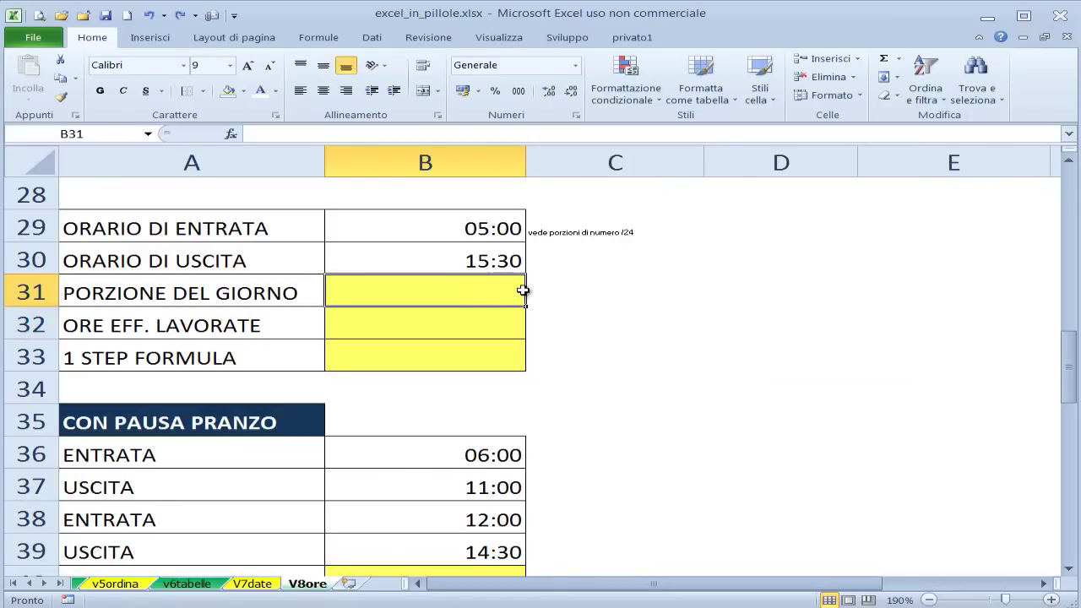
# Enter =B30-B29 in B31 and format it as a decimal showing 0,4375.
pyautogui.write('=')
pyautogui.click(505, 262)
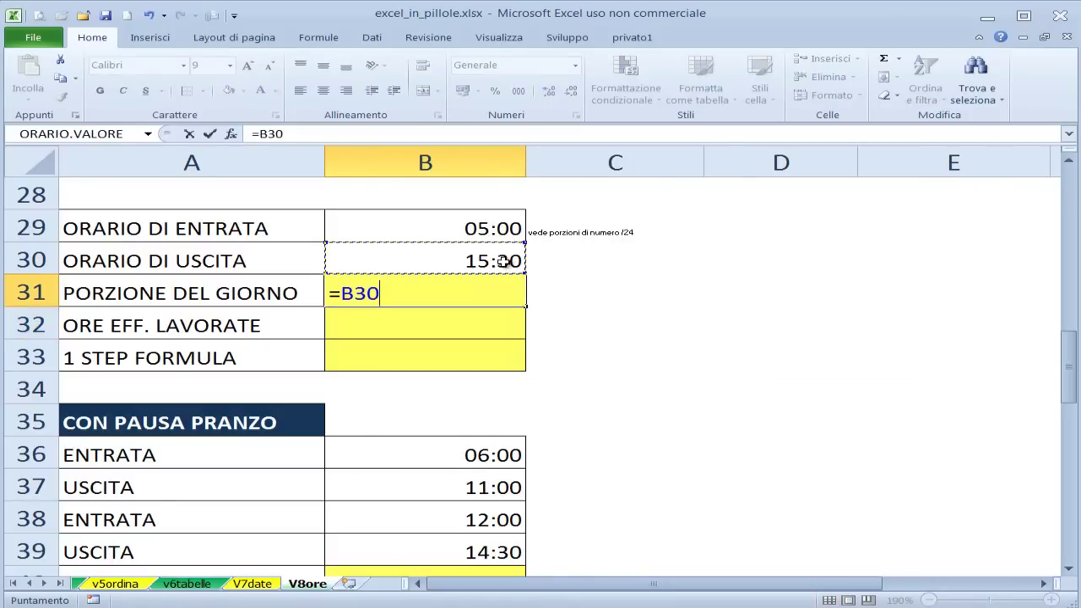
pyautogui.write('-')
pyautogui.click(488, 227)
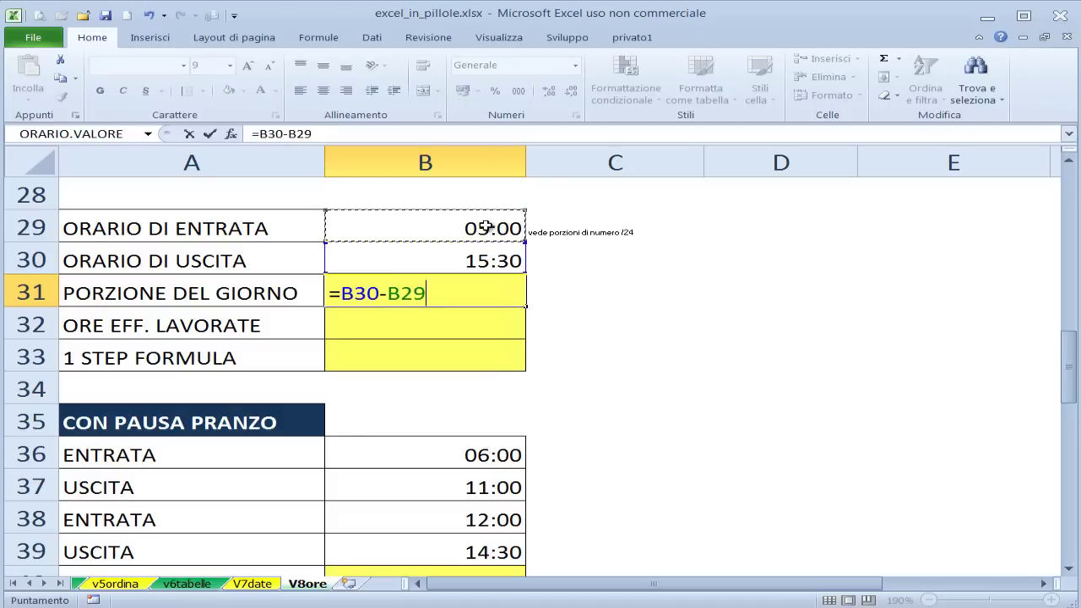
pyautogui.hotkey('ctrl', 'Return')
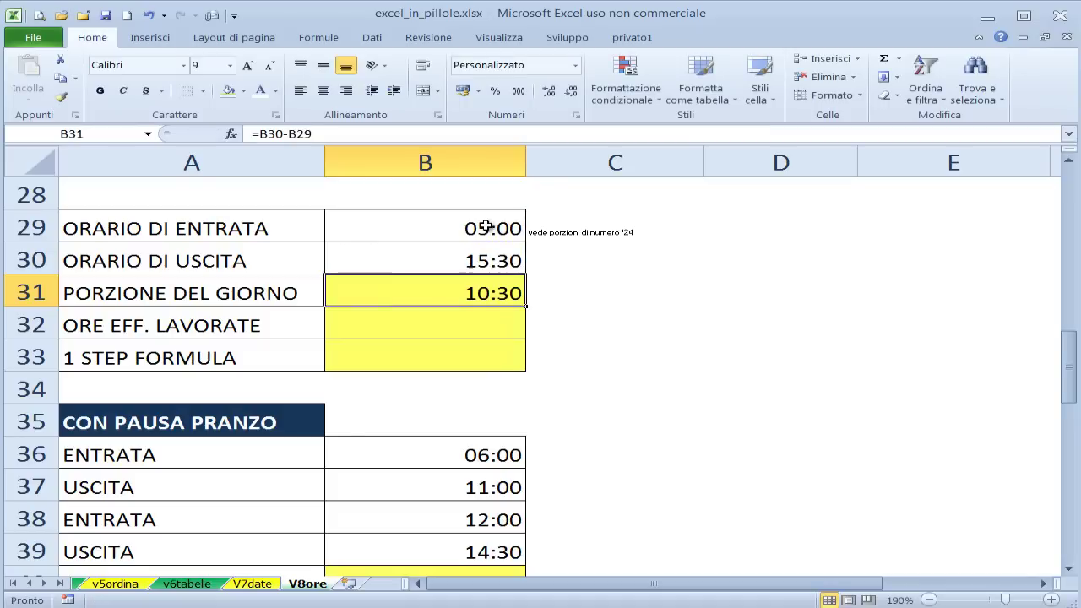
pyautogui.click(575, 65)
pyautogui.click(564, 100)
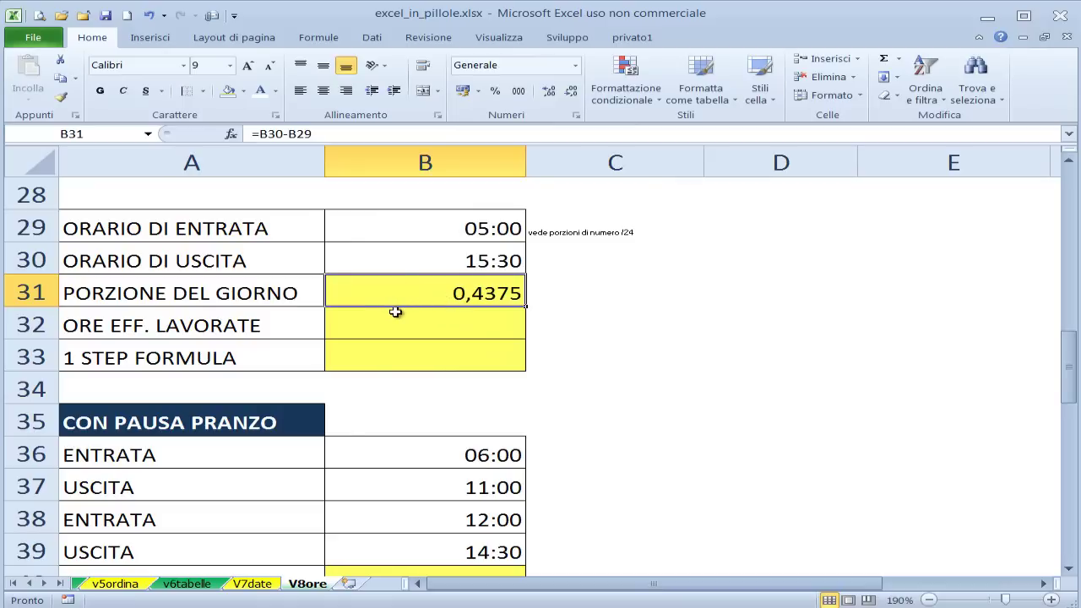
# Enter =B31*24 in B32 to get 10,5 worked hours.
pyautogui.click(459, 331)
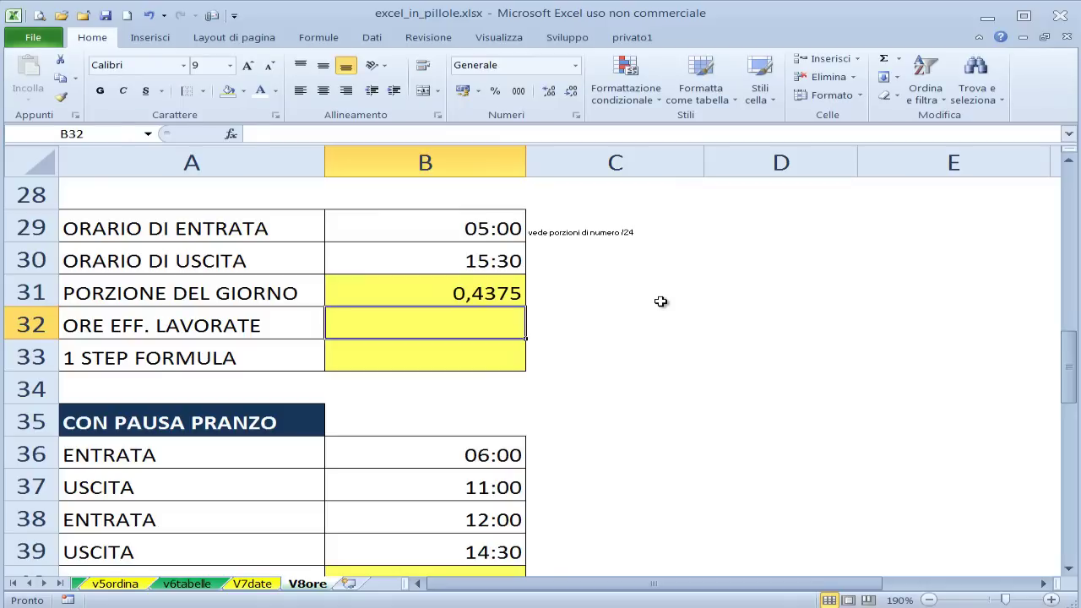
pyautogui.write('=')
pyautogui.click(487, 294)
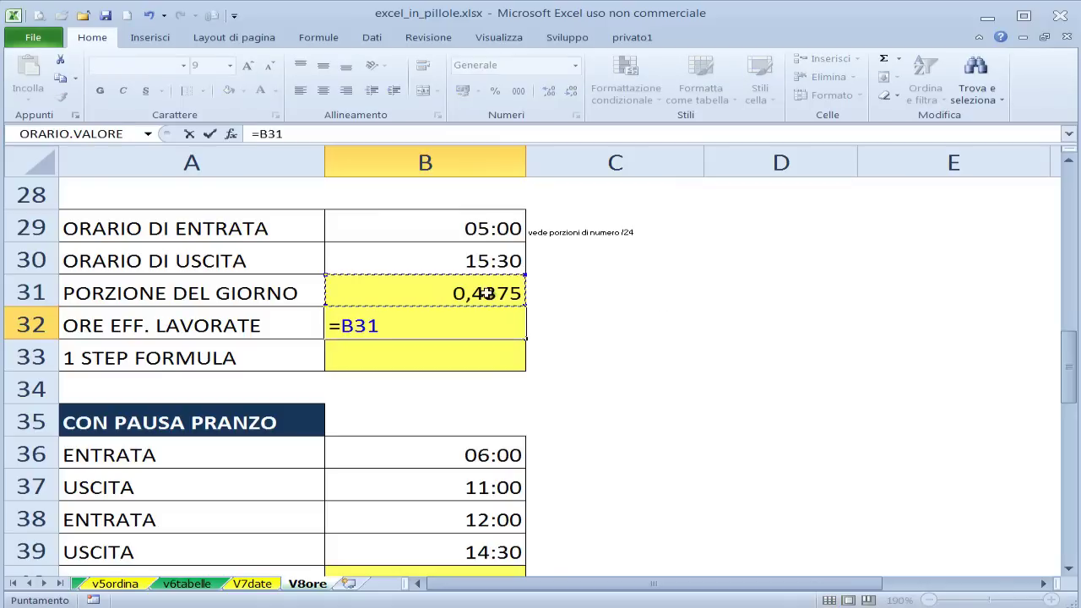
pyautogui.write('*24')
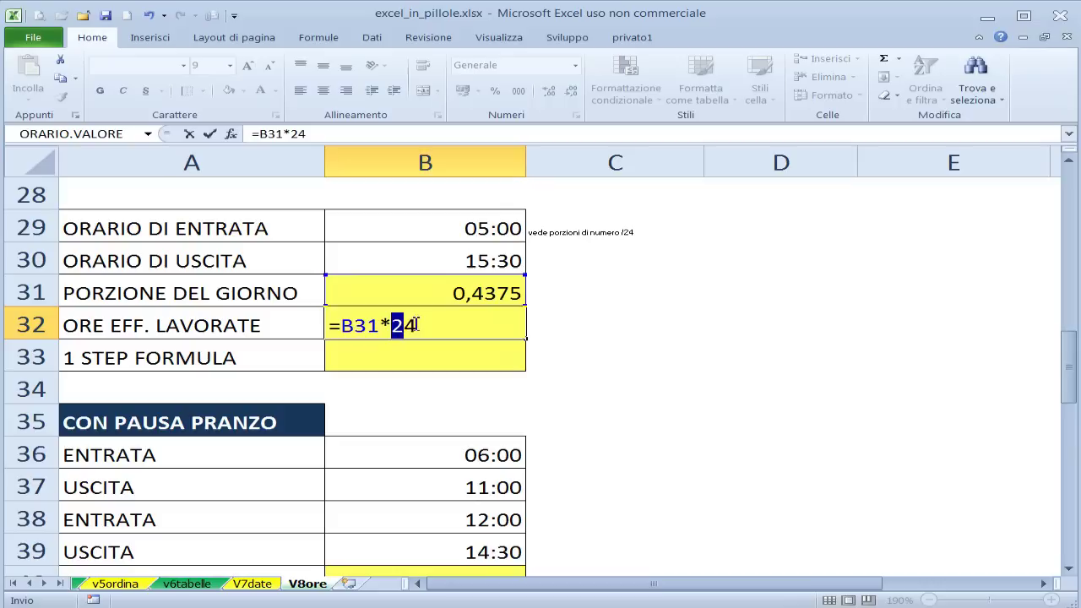
pyautogui.moveTo(392, 325); pyautogui.dragTo(426, 326)
pyautogui.hotkey('ctrl', 'Return')
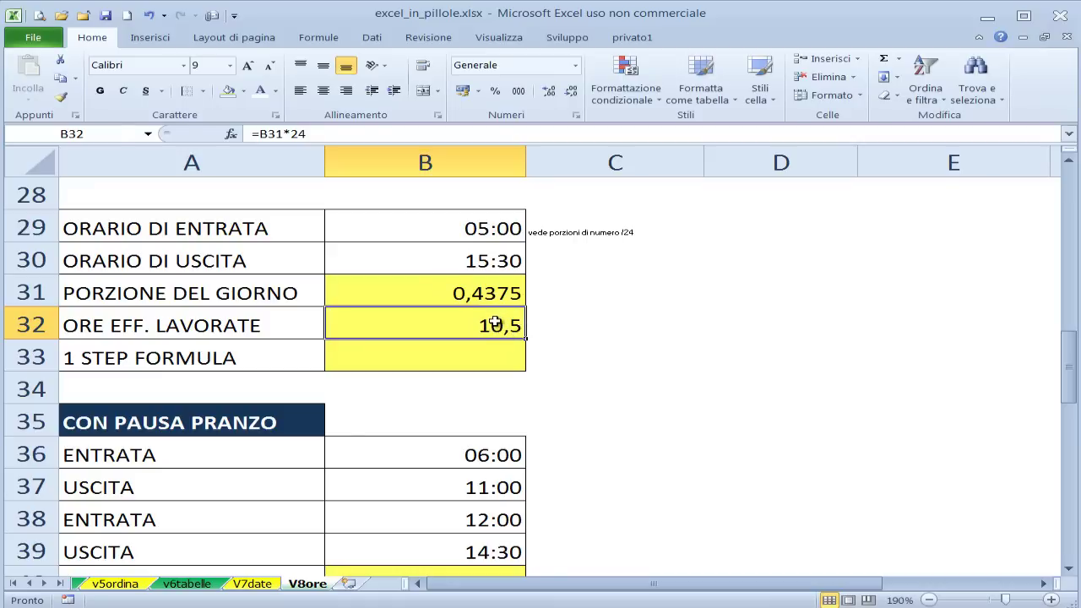
pyautogui.doubleClick(458, 326)
pyautogui.hotkey('ctrl', 'Return')
# Type =B30-B29*24 in B33 using the 15:30 exit and 05:00 entry times.
pyautogui.click(491, 356)
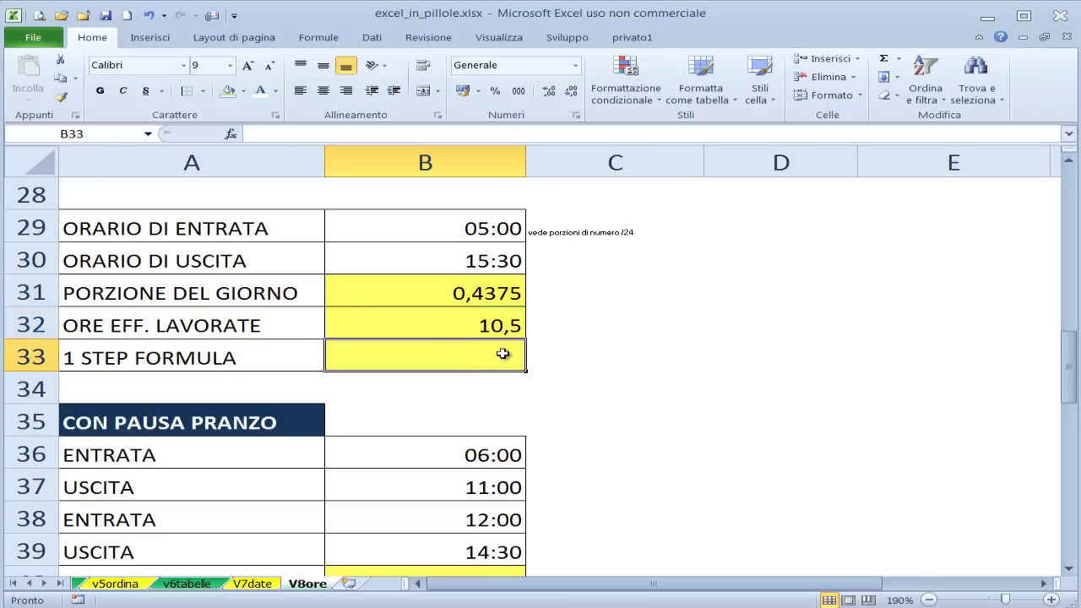
pyautogui.click(502, 304)
pyautogui.click(497, 326)
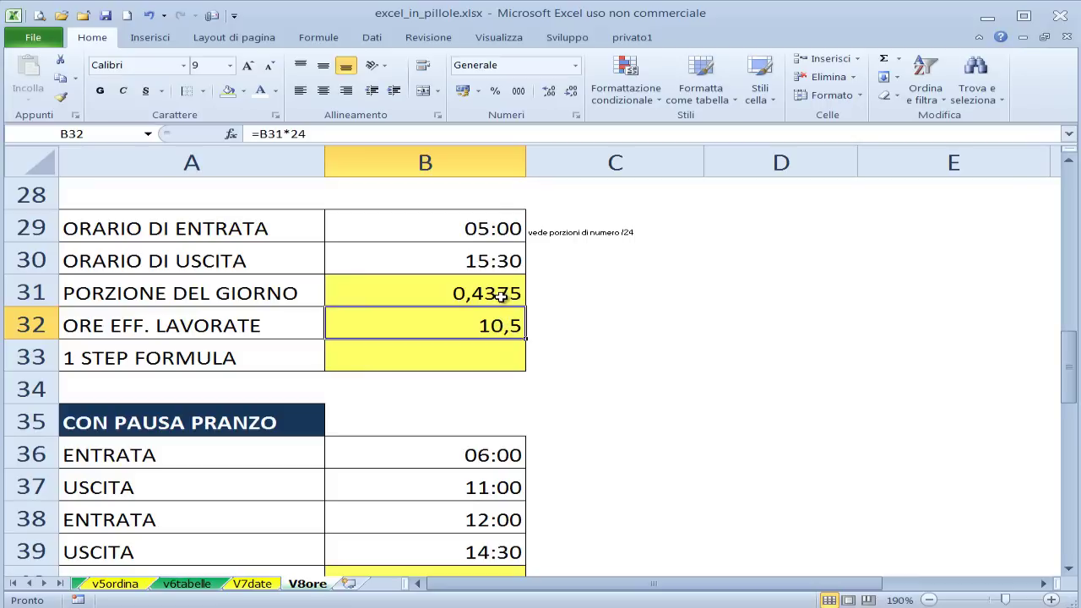
pyautogui.click(475, 358)
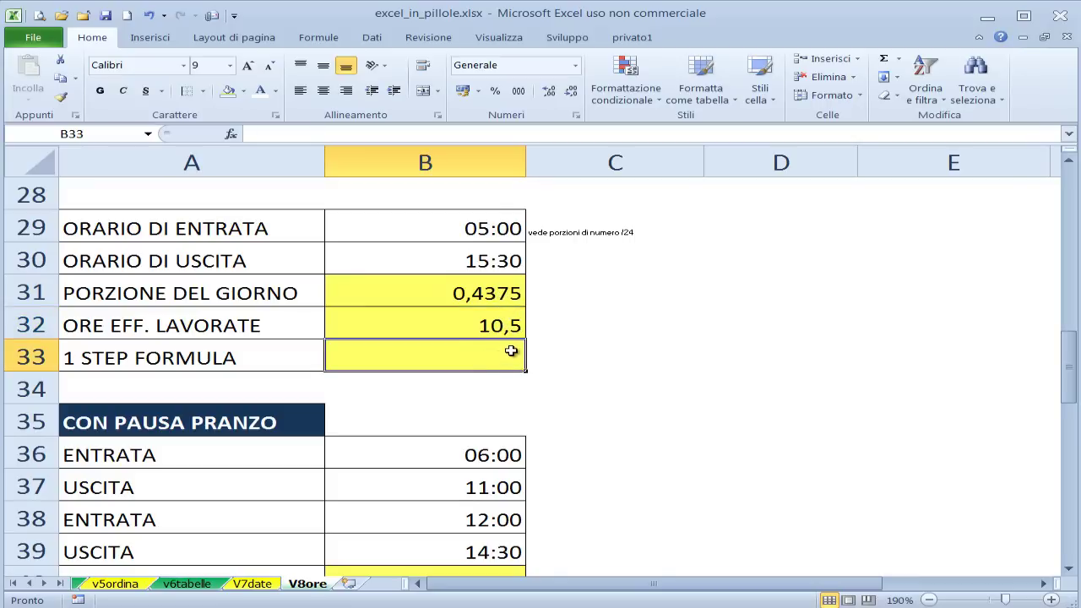
pyautogui.write('=')
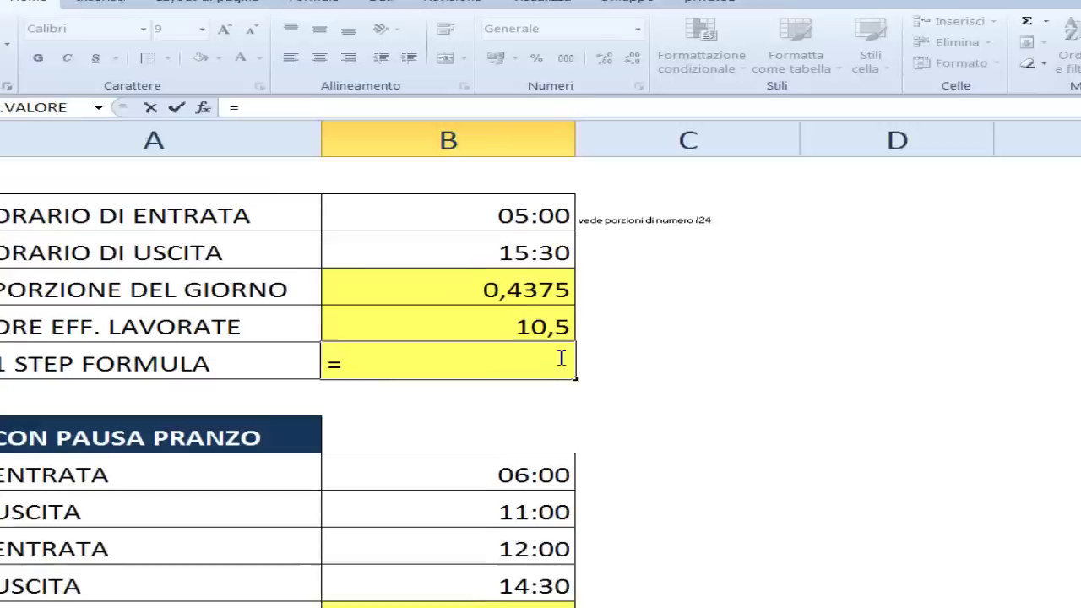
pyautogui.click(598, 244)
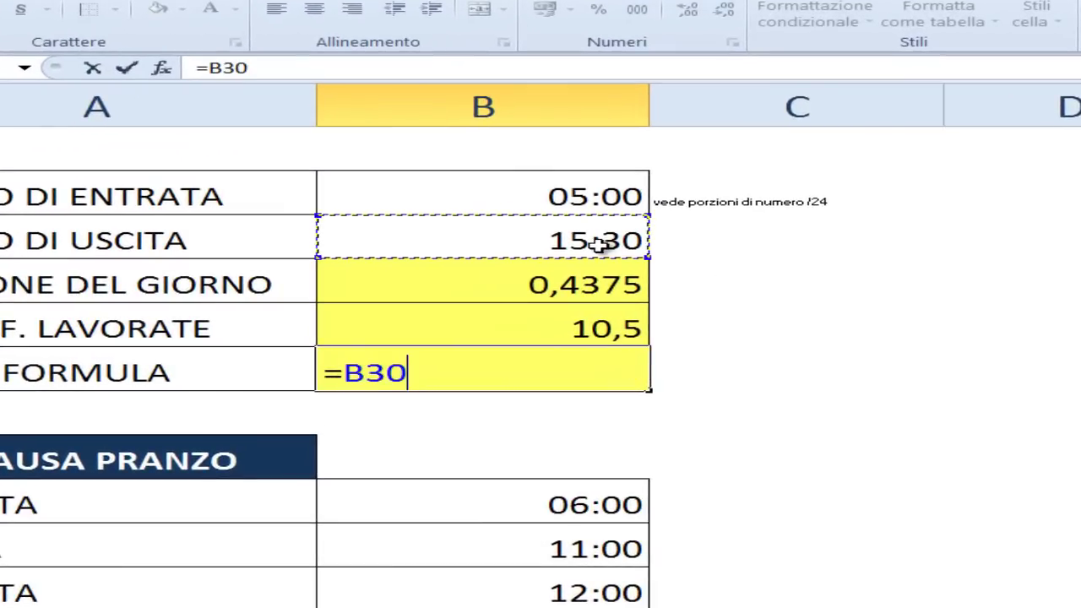
pyautogui.write('-')
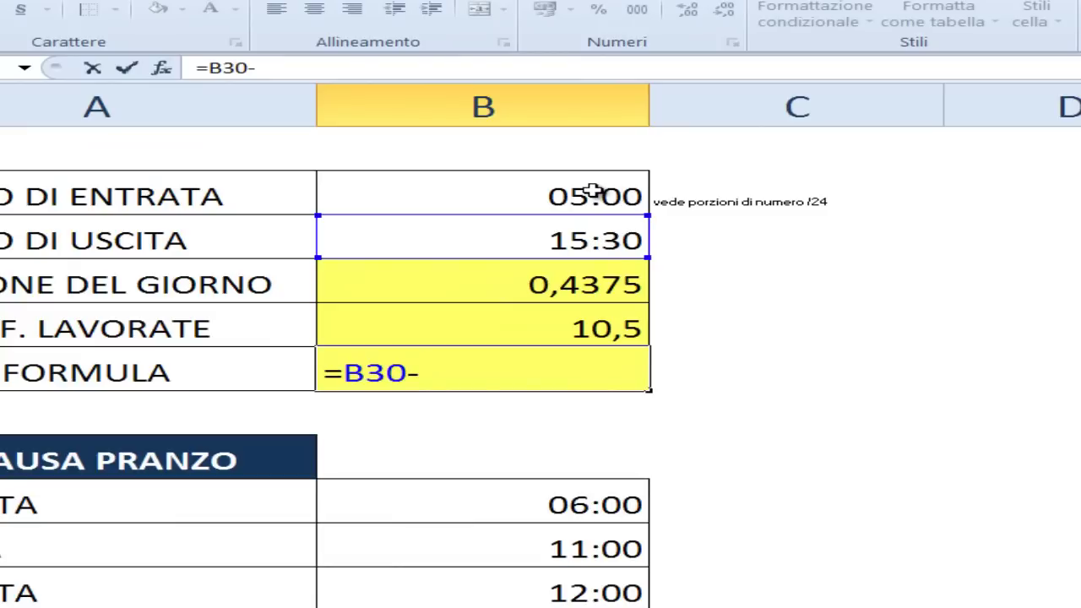
pyautogui.click(595, 189)
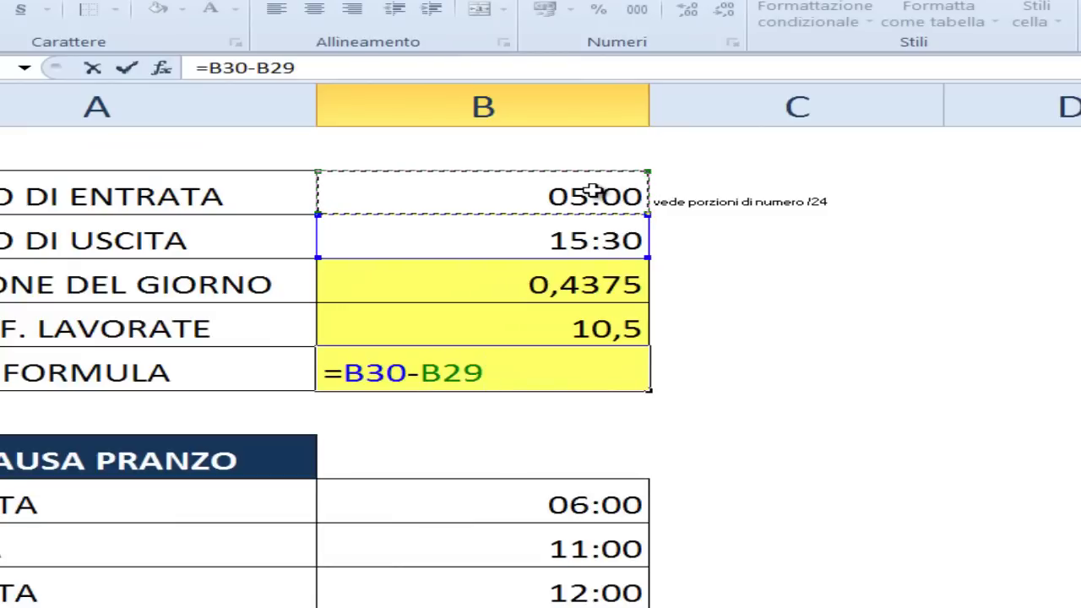
pyautogui.write('*24')
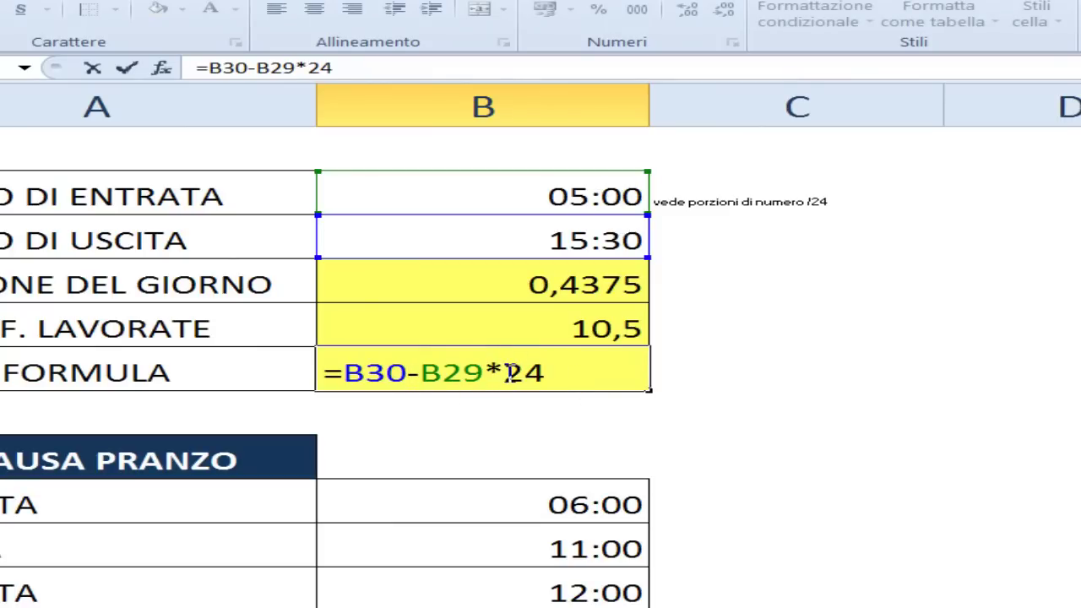
# Add parentheses to make =(B30-B29)*24, giving 10,5 hours.
pyautogui.doubleClick(420, 375)
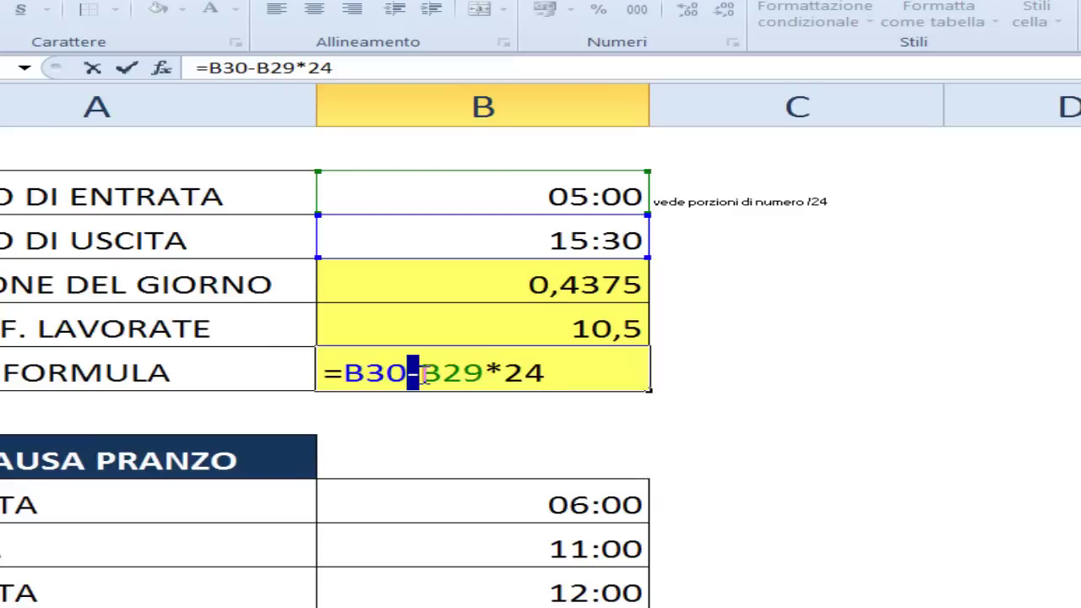
pyautogui.click(497, 373)
pyautogui.doubleClick(497, 372)
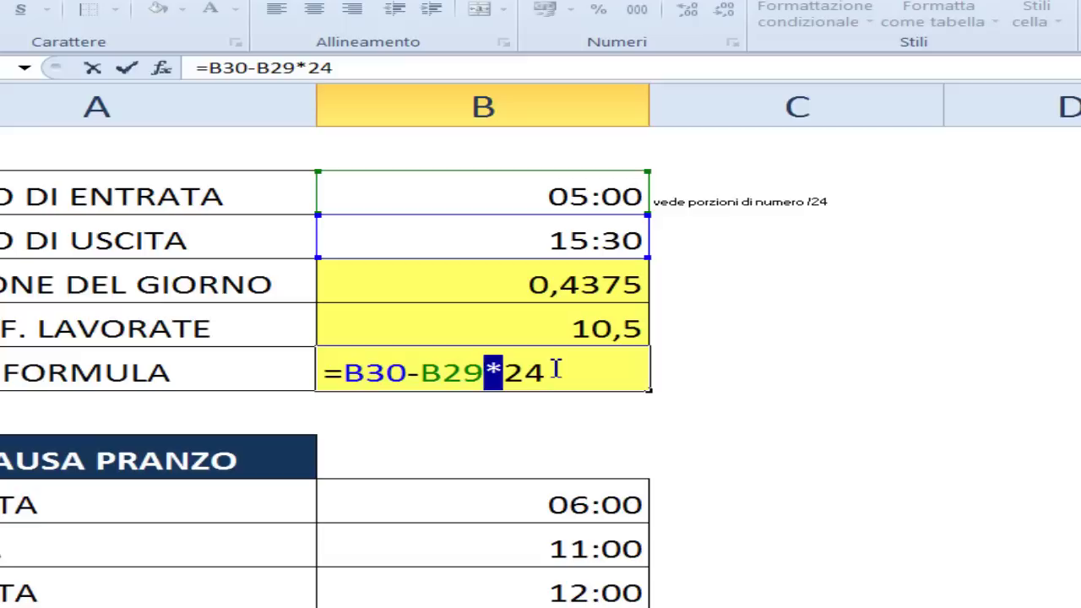
pyautogui.click(503, 373)
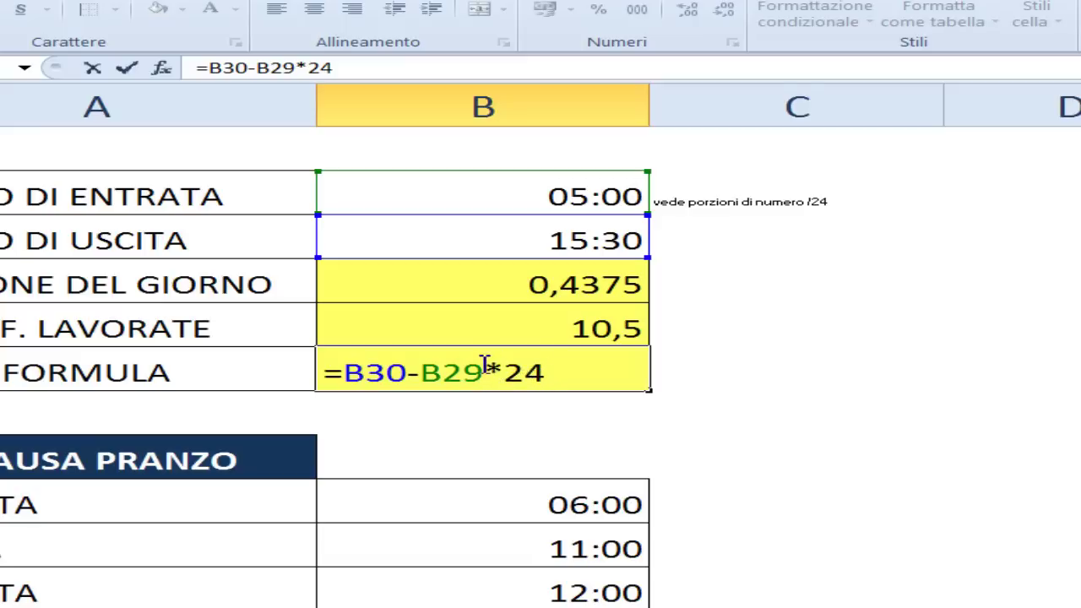
pyautogui.moveTo(487, 373); pyautogui.dragTo(504, 372)
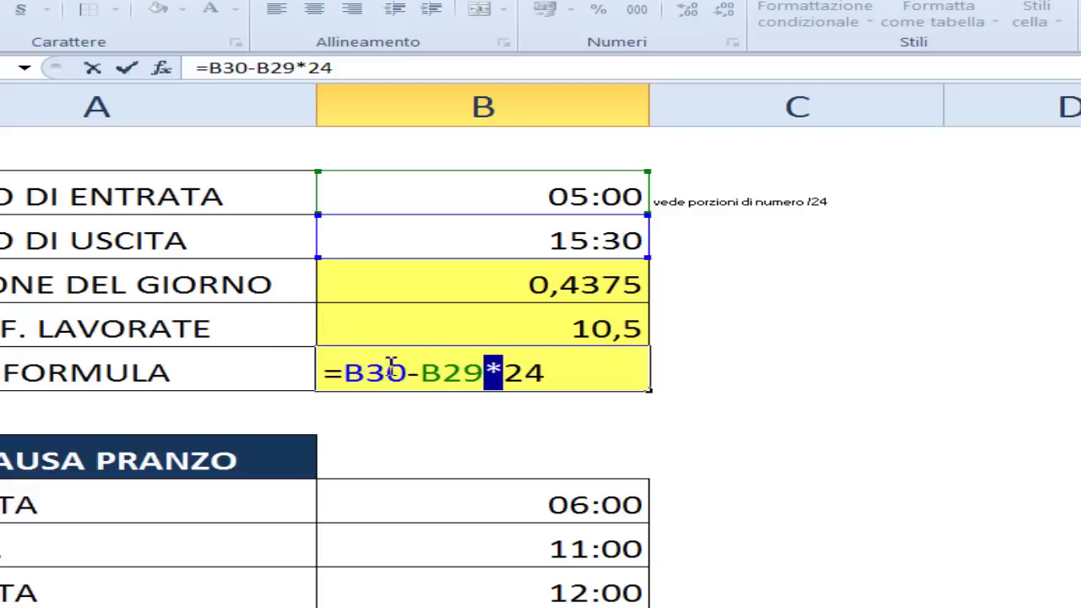
pyautogui.click(355, 373)
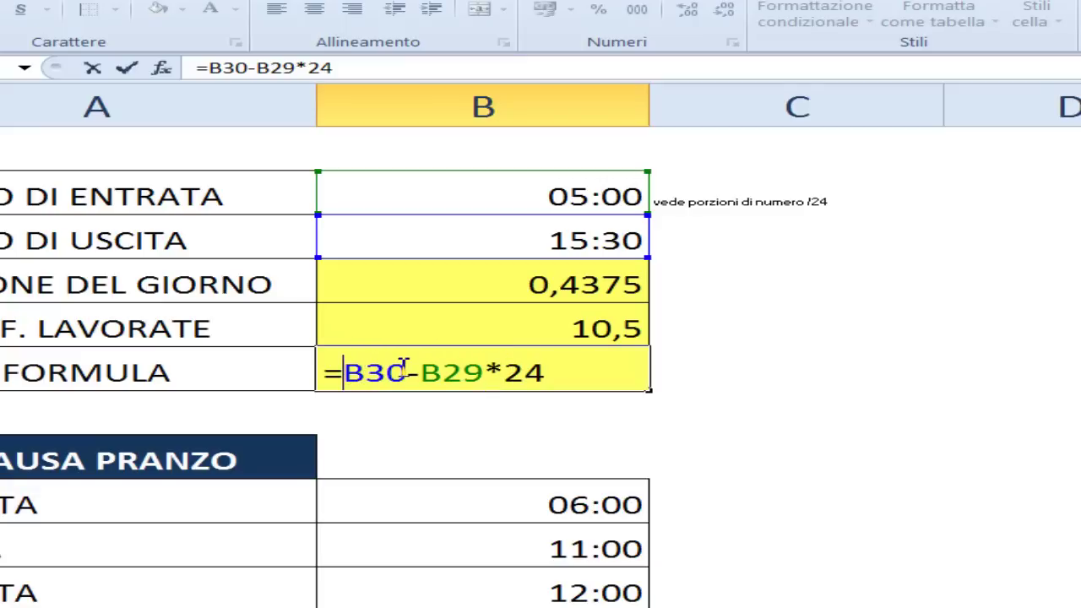
pyautogui.write('(')
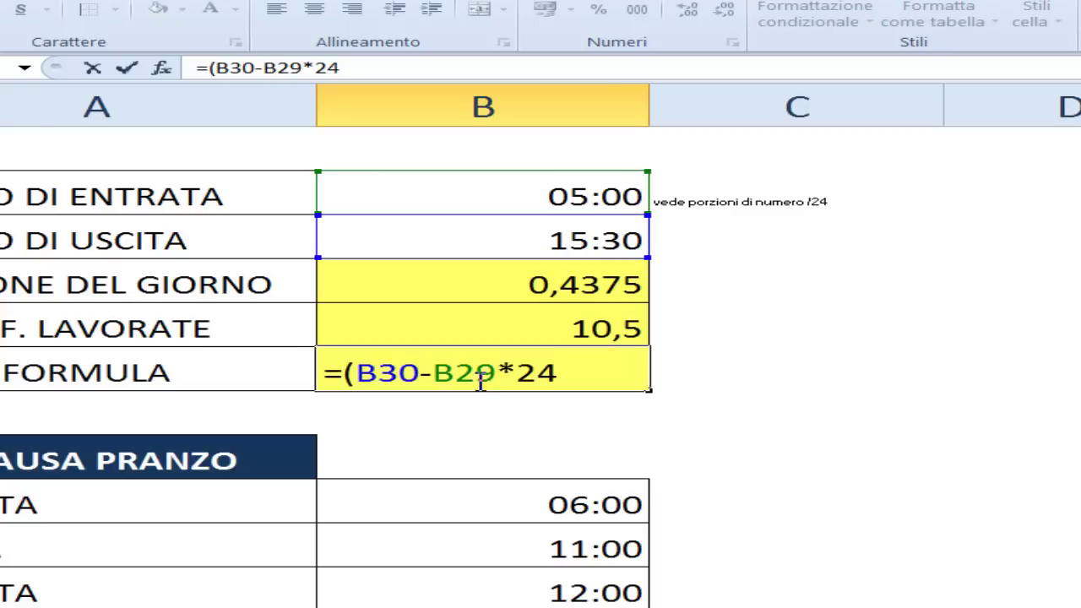
pyautogui.write(')')
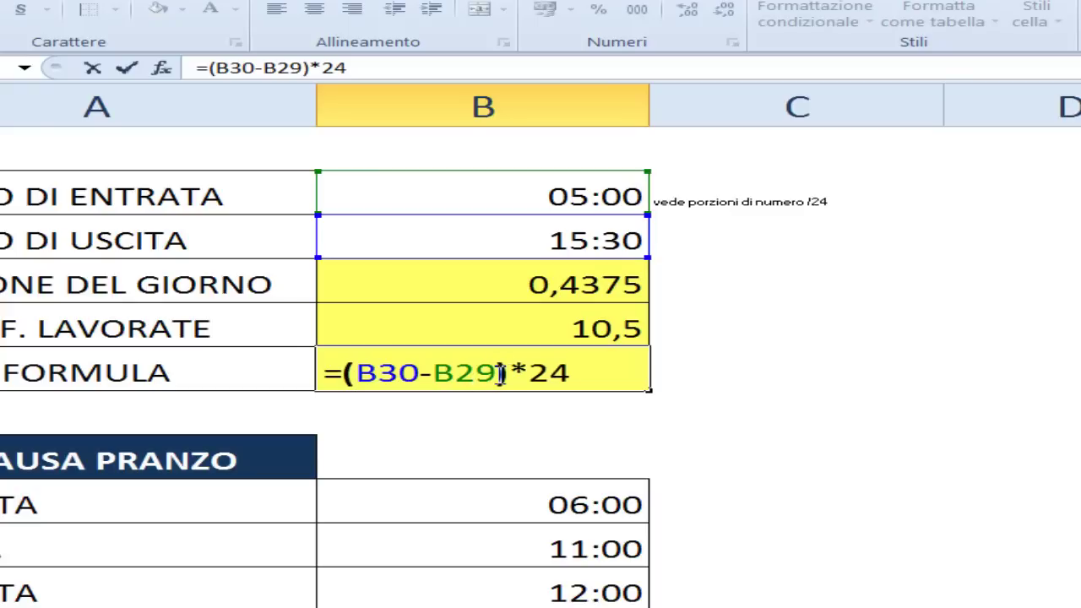
pyautogui.press('Return')
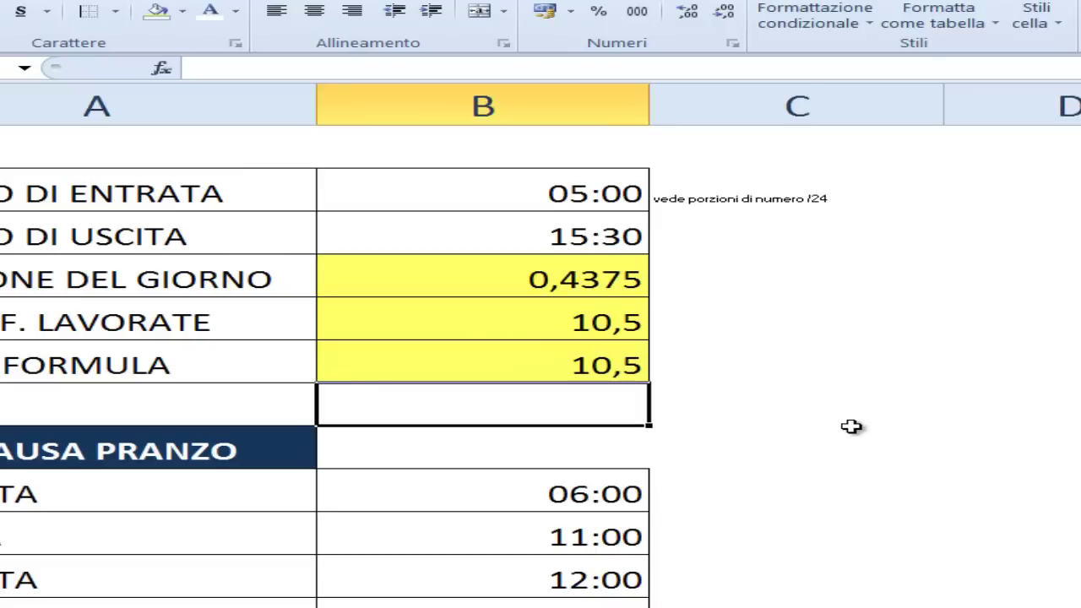
# Review the CON PAUSA PRANZO times: 06:00, 11:00, 12:00 and 14:30.
pyautogui.scroll(-1, 850, 426)
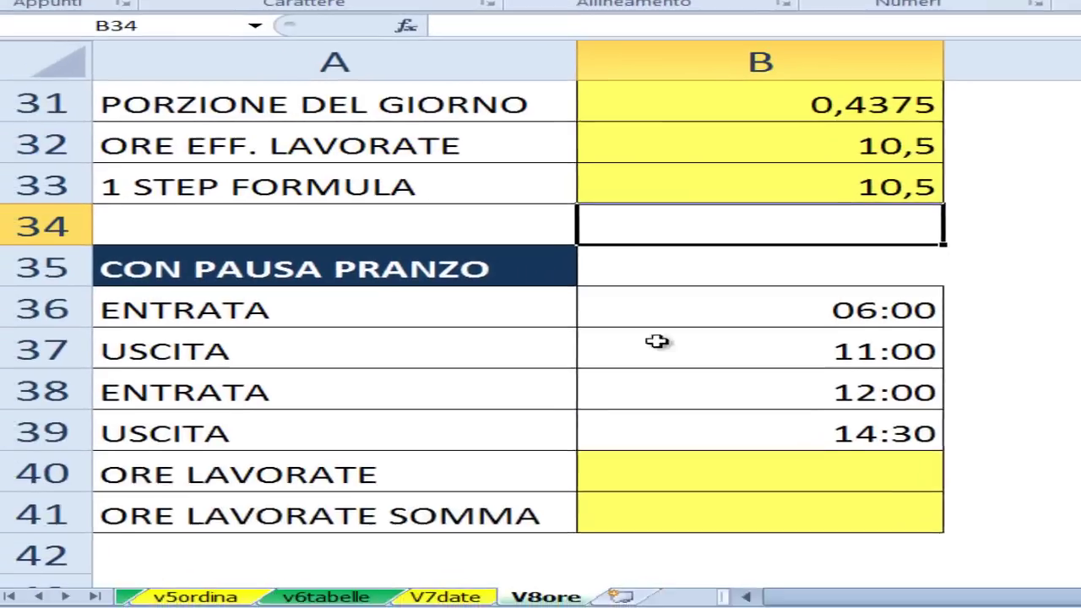
pyautogui.click(358, 305)
pyautogui.click(833, 320)
pyautogui.click(845, 359)
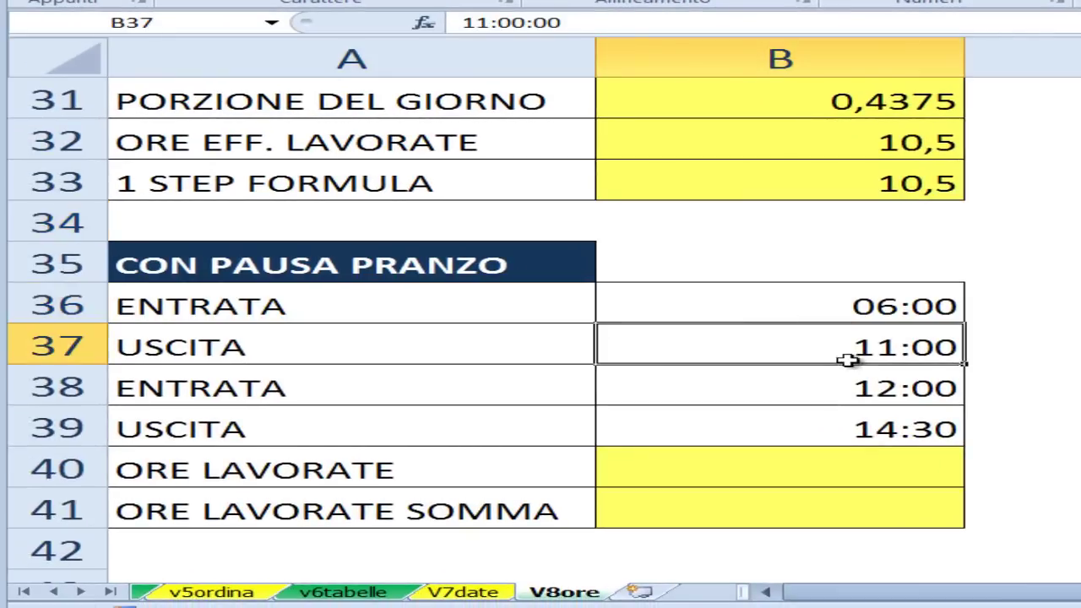
pyautogui.click(883, 387)
pyautogui.click(886, 429)
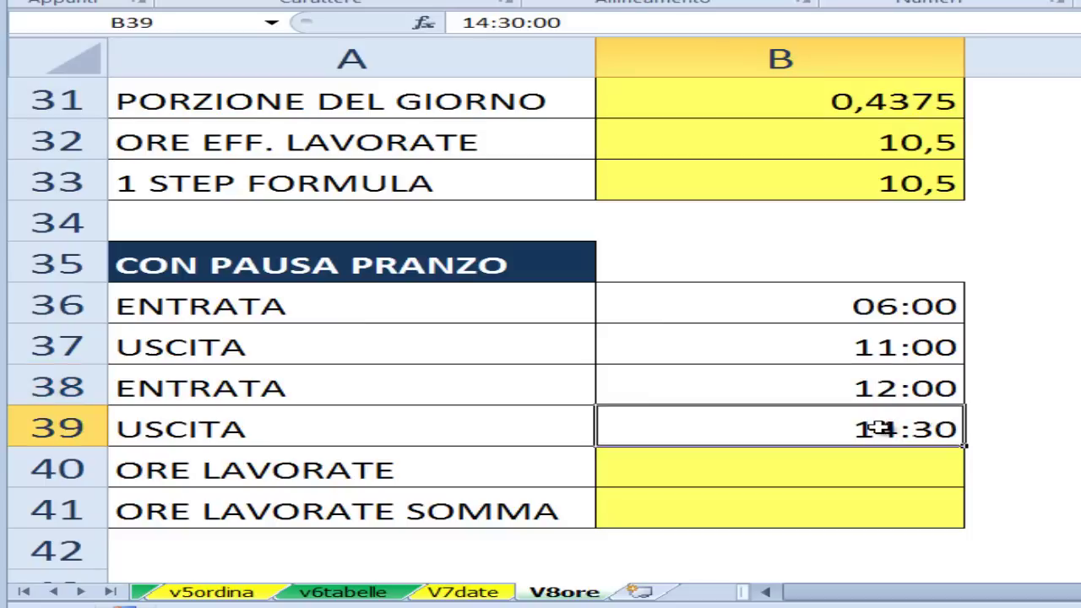
pyautogui.click(887, 306)
pyautogui.click(903, 347)
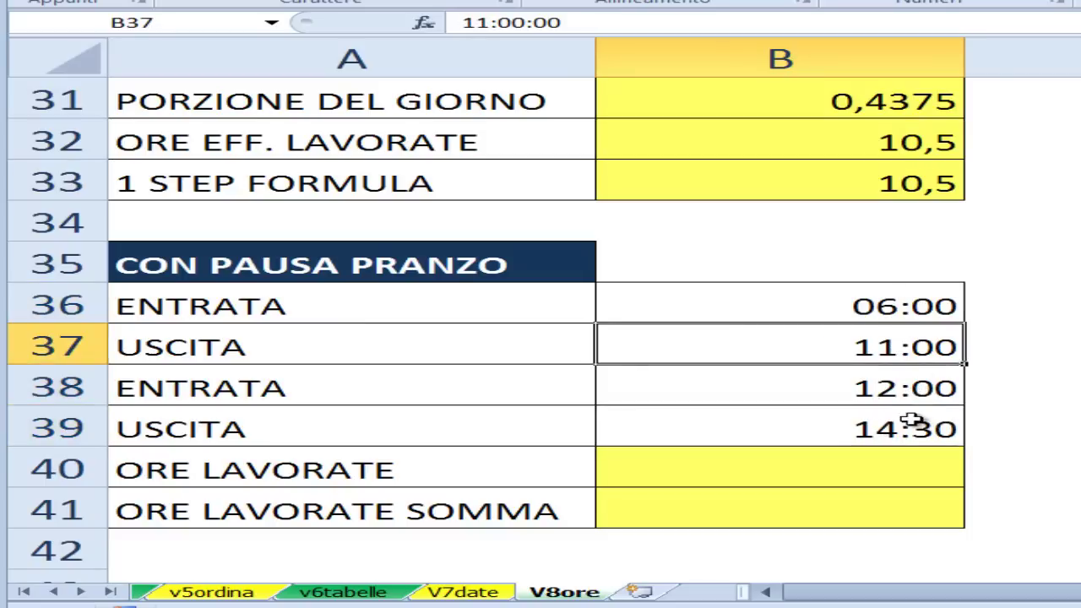
pyautogui.moveTo(887, 305); pyautogui.dragTo(881, 341)
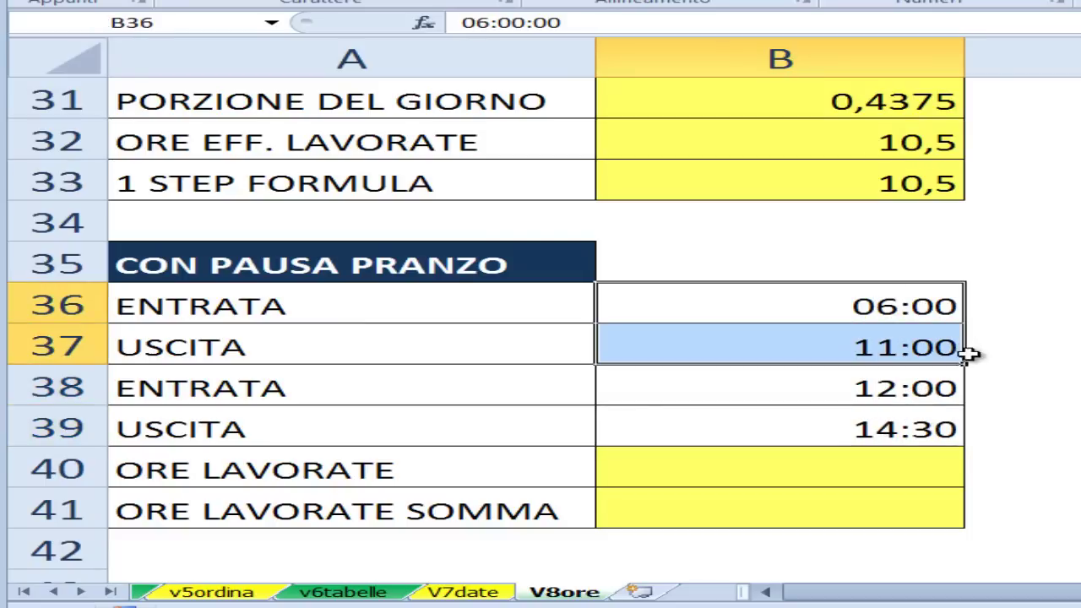
pyautogui.click(908, 346)
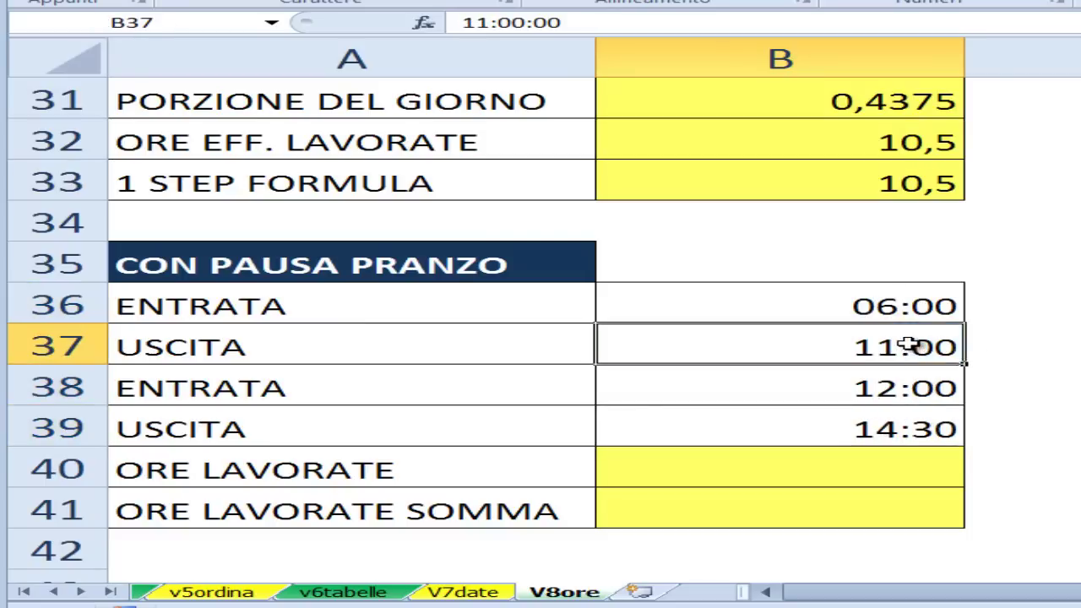
# Edit the morning exit time in B37 from 11:00 to 11:30.
pyautogui.doubleClick(902, 348)
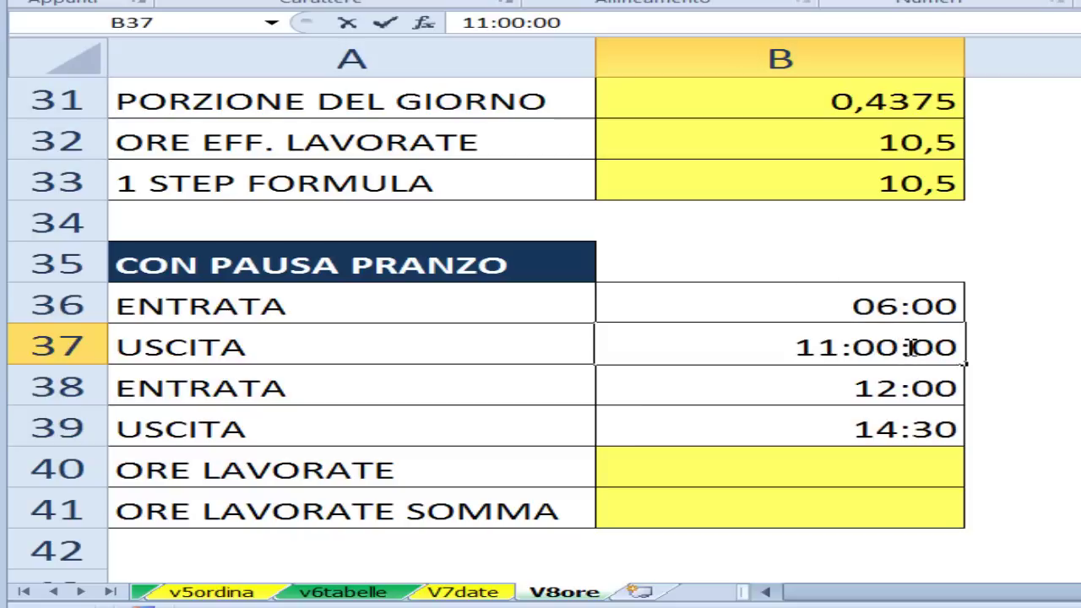
pyautogui.press('BackSpace')
pyautogui.press('BackSpace')
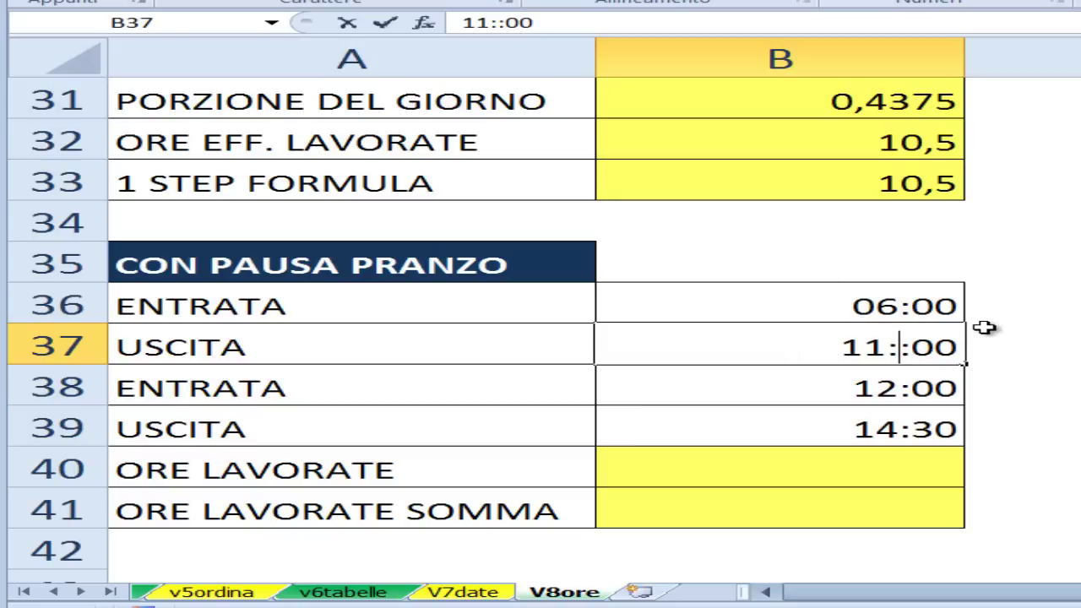
pyautogui.write('30')
pyautogui.press('Return')
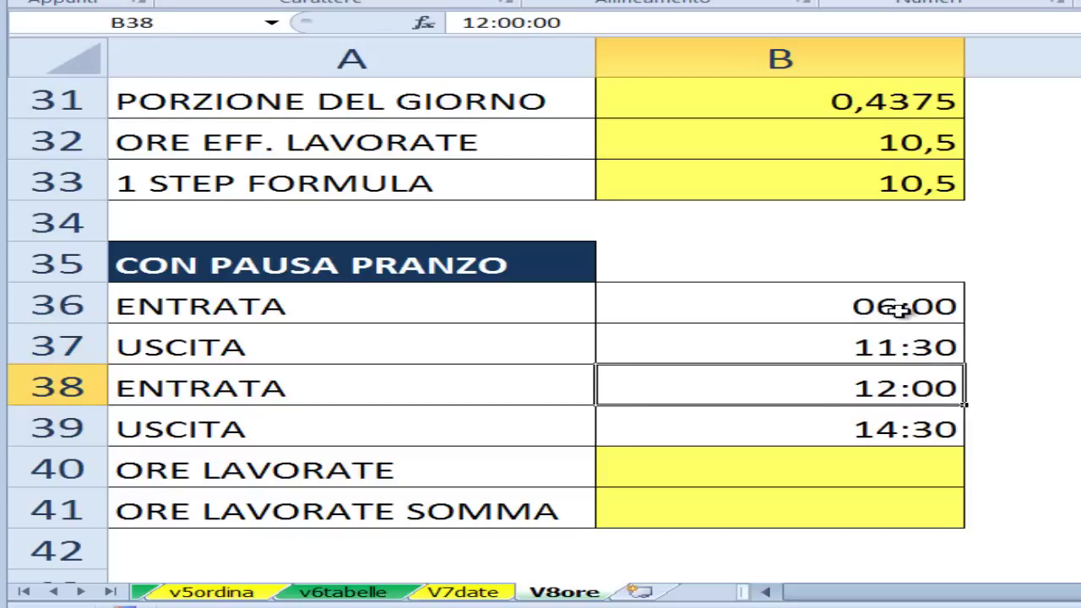
pyautogui.click(892, 463)
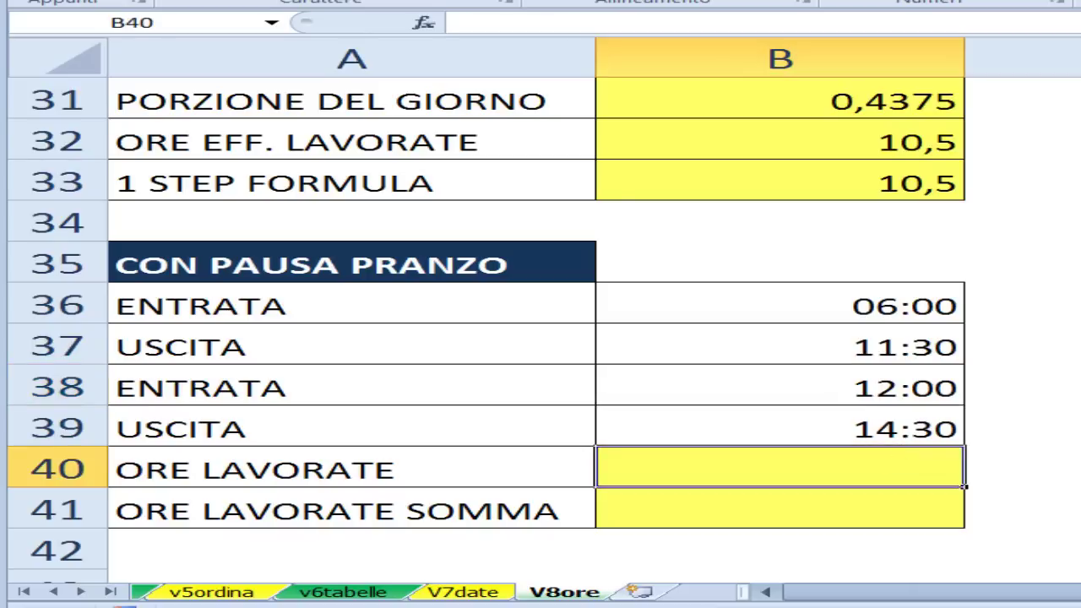
# Enter =(B39-B38+B37-B36)*24 in B40 so it shows 8 worked hours.
pyautogui.write('=')
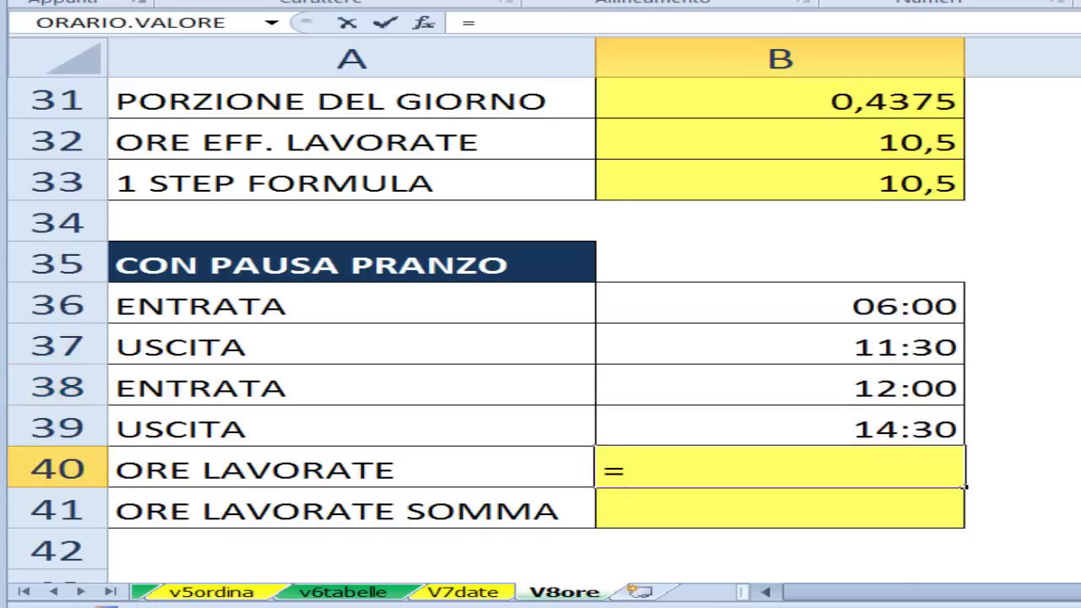
pyautogui.click(912, 429)
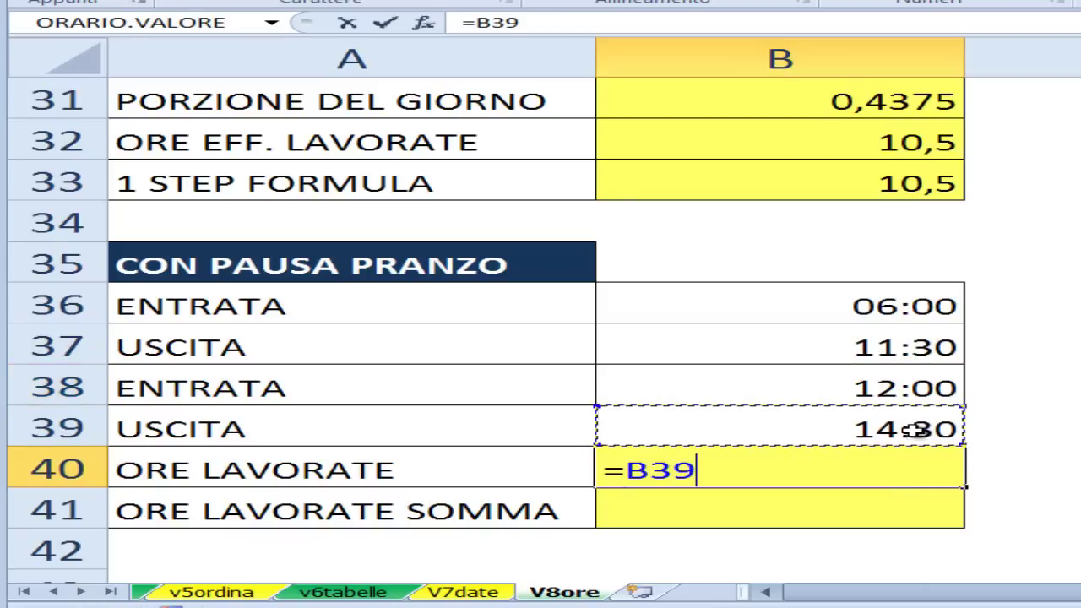
pyautogui.write('-')
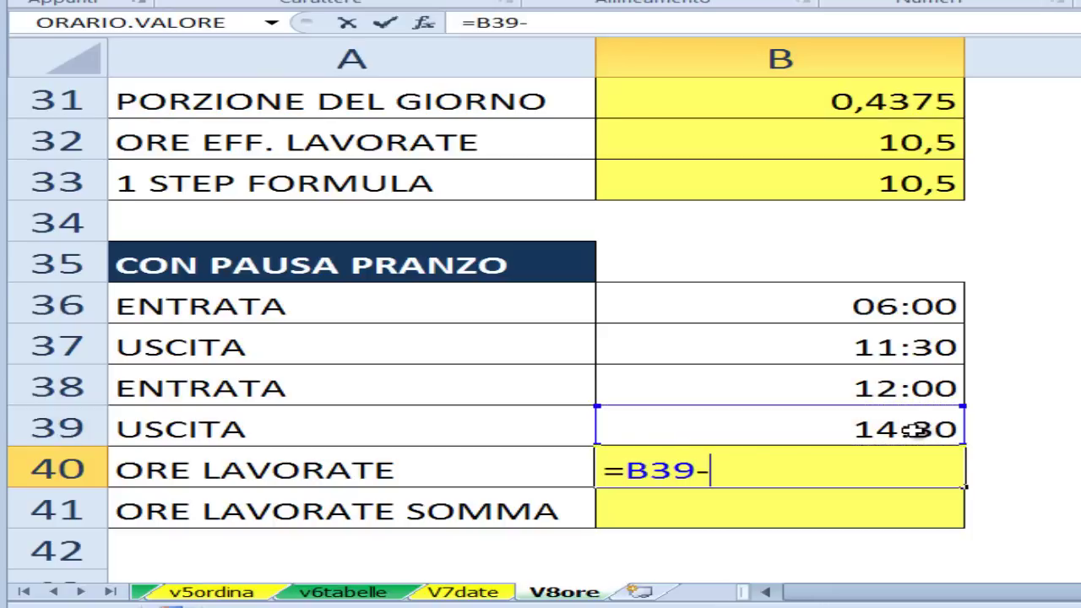
pyautogui.click(866, 382)
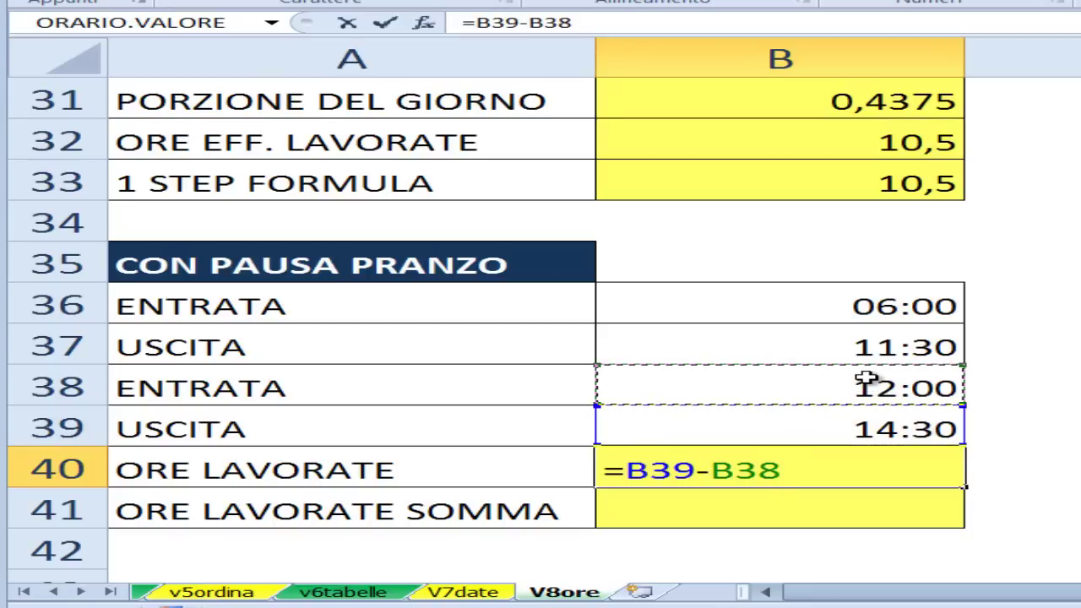
pyautogui.write('+')
pyautogui.click(894, 347)
pyautogui.write('-')
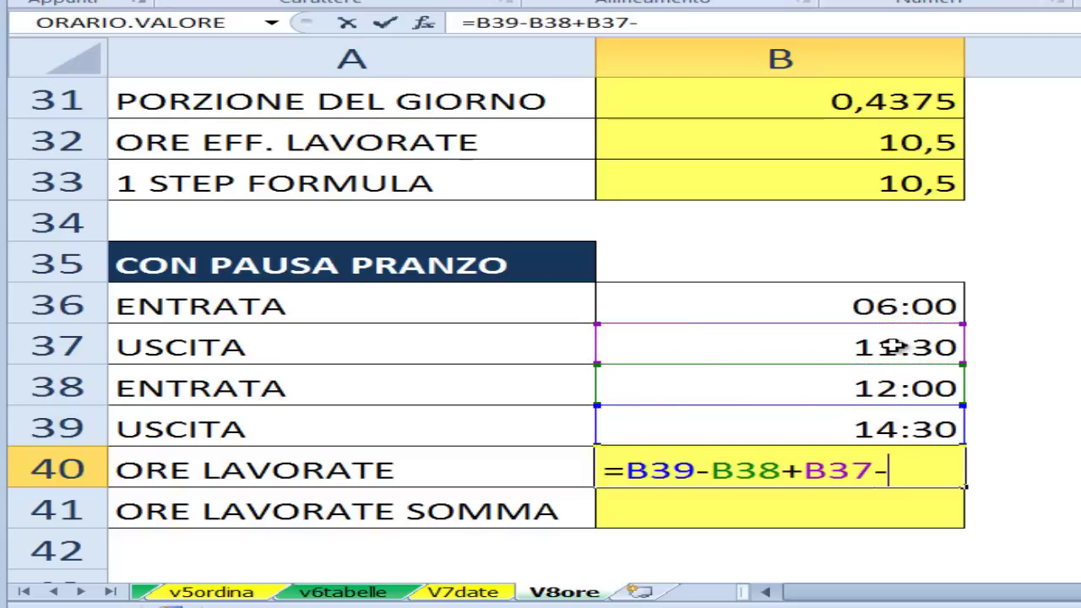
pyautogui.click(893, 300)
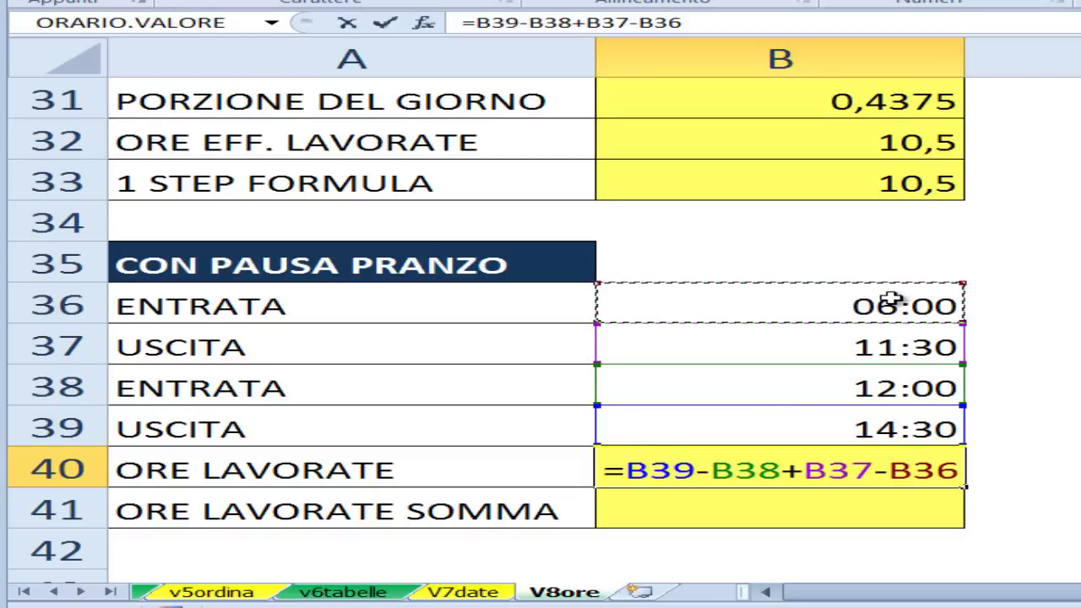
pyautogui.write('*')
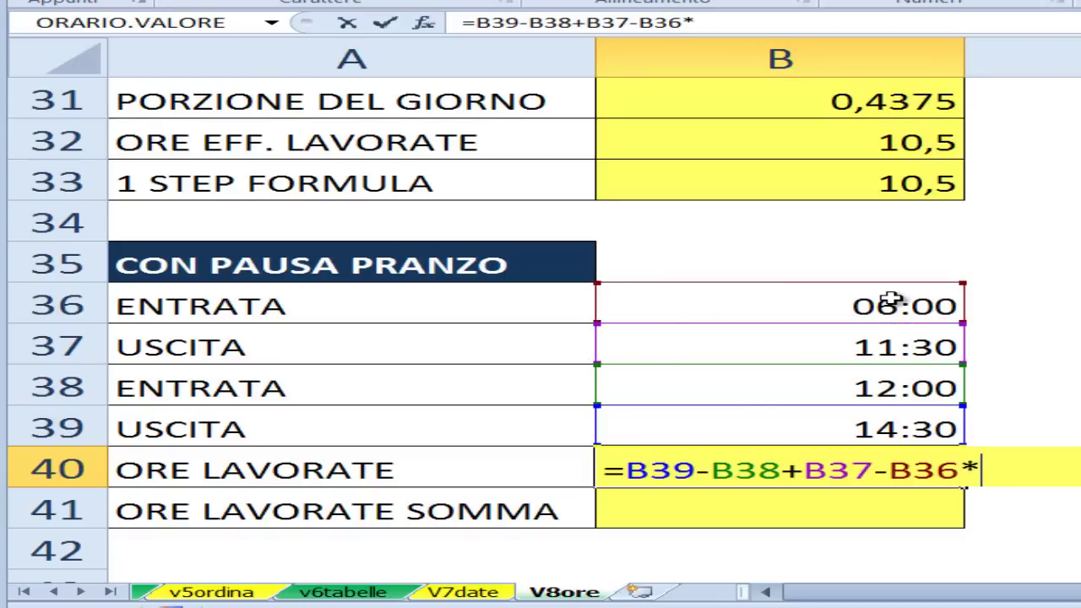
pyautogui.write('24')
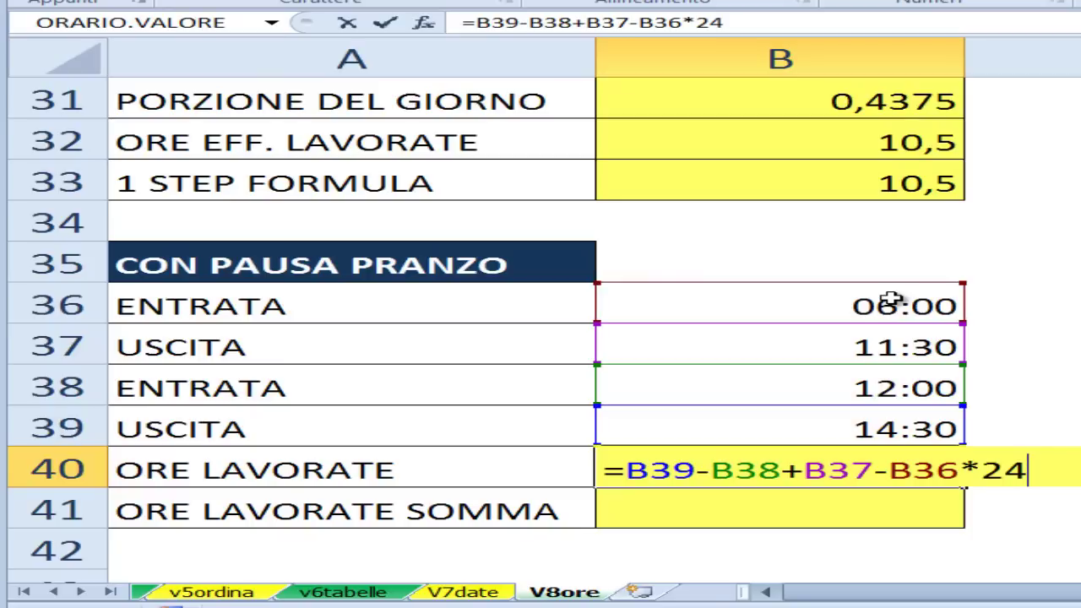
pyautogui.click(639, 471)
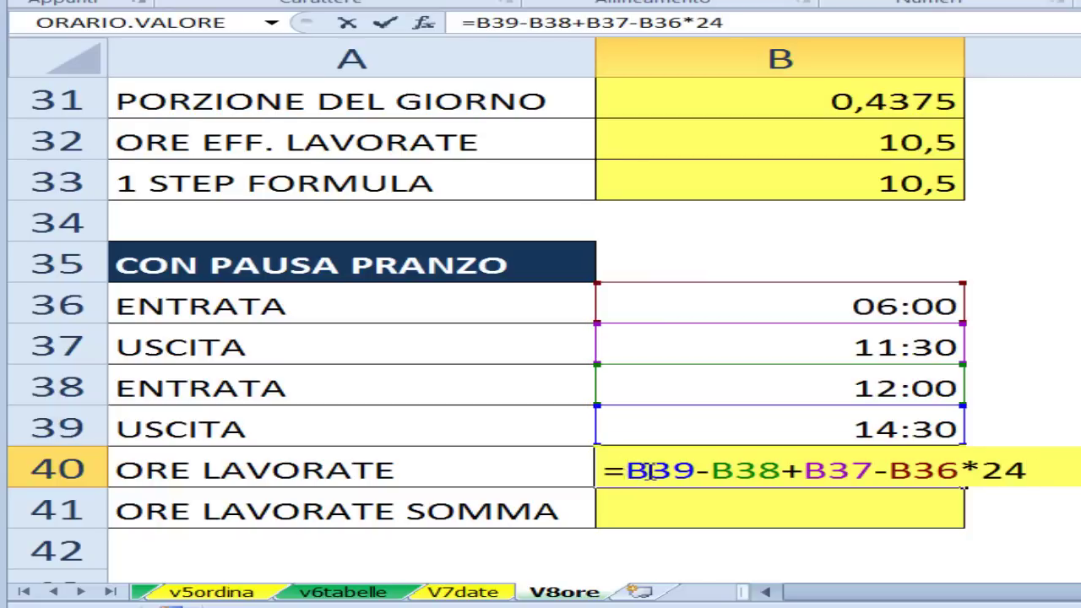
pyautogui.write('(')
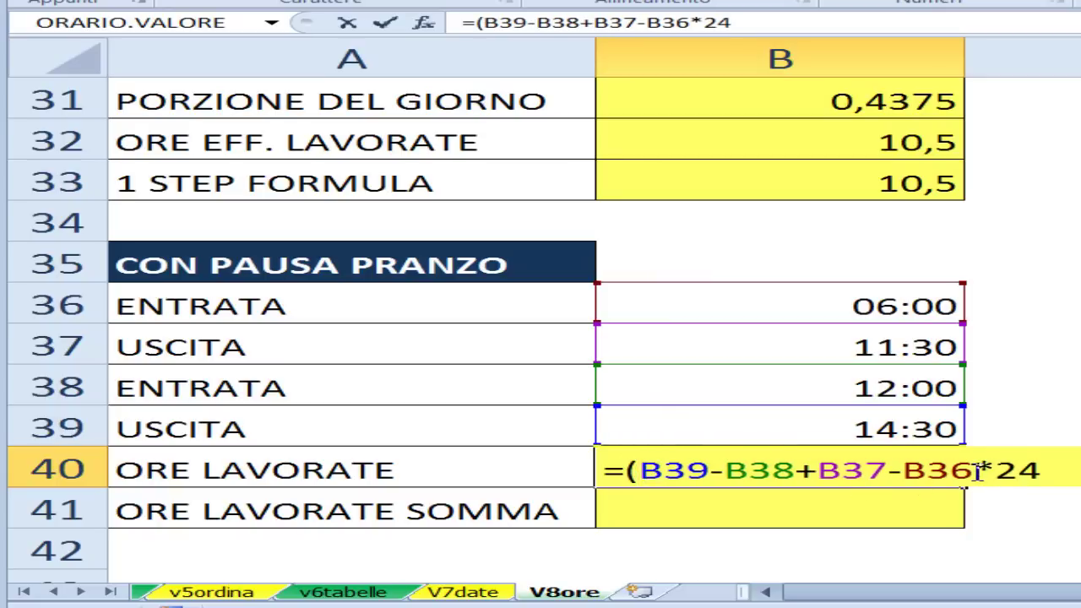
pyautogui.write(')')
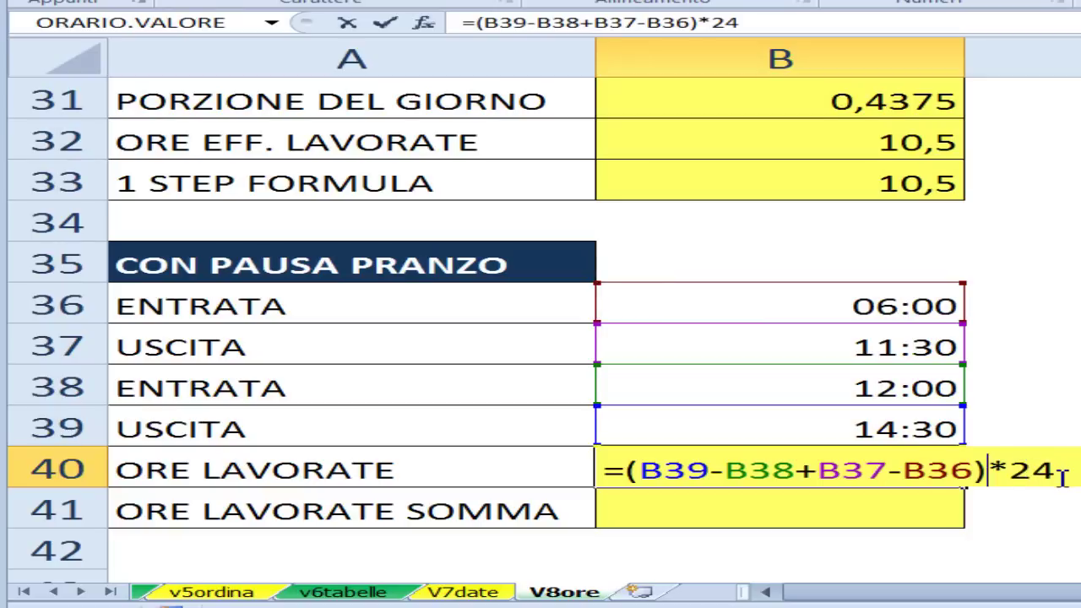
pyautogui.hotkey('ctrl', 'Return')
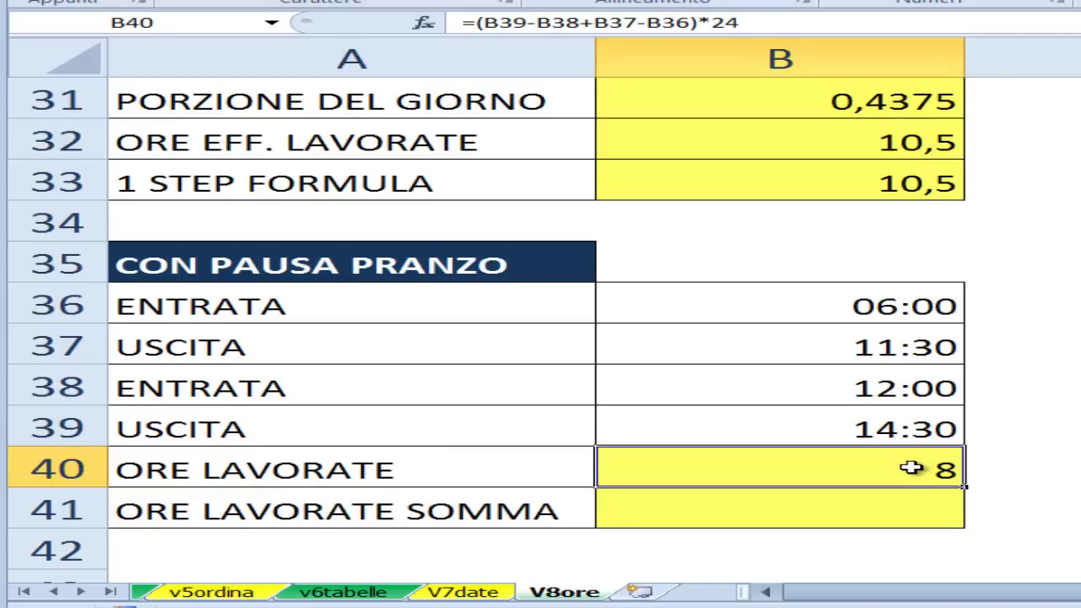
pyautogui.doubleClick(912, 468)
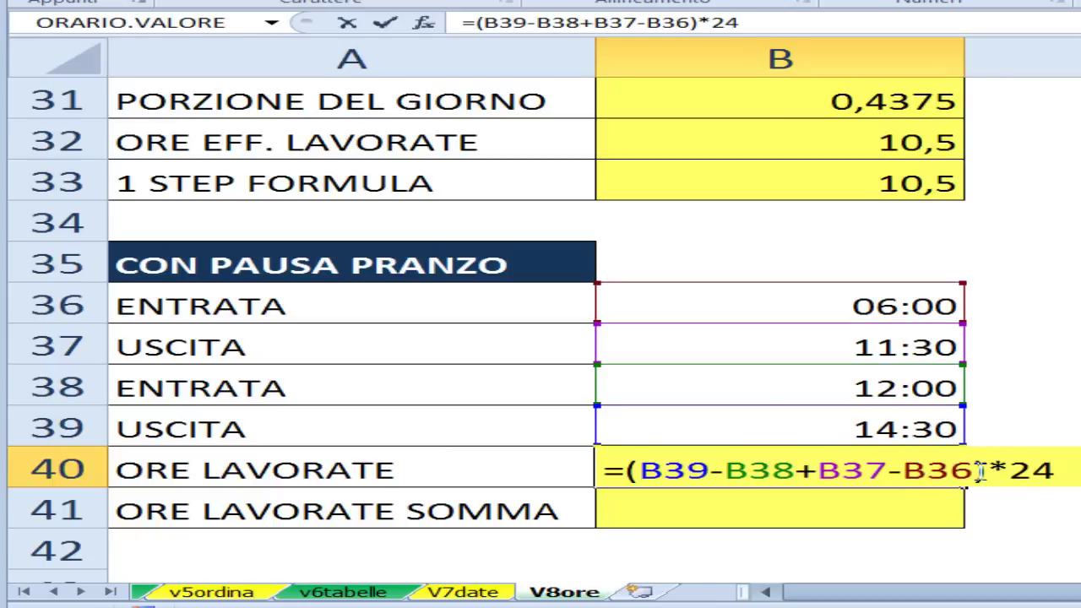
pyautogui.moveTo(639, 469); pyautogui.dragTo(796, 470)
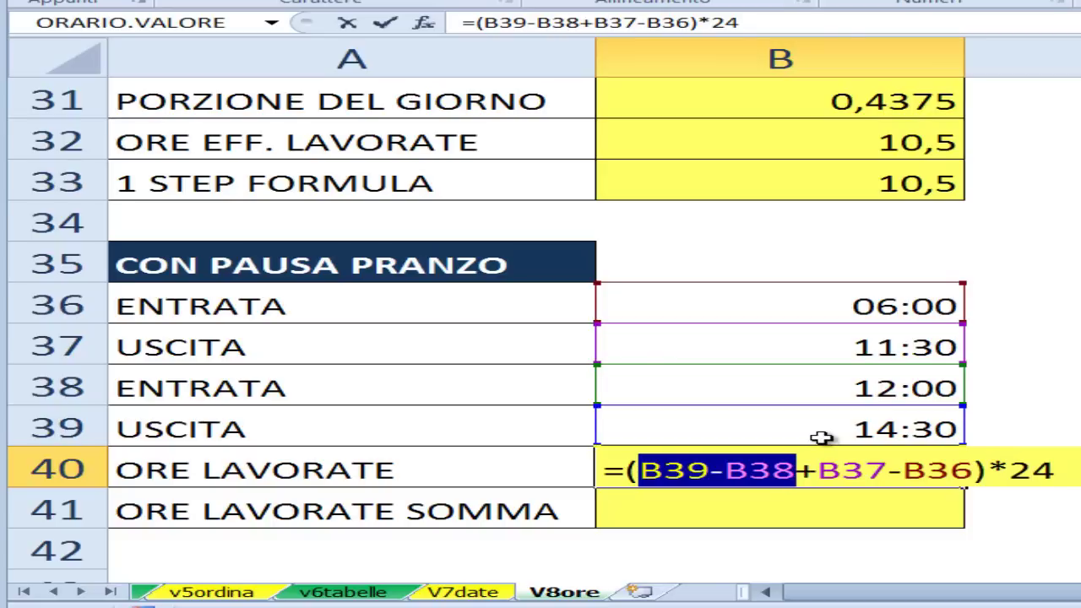
pyautogui.press('F9')
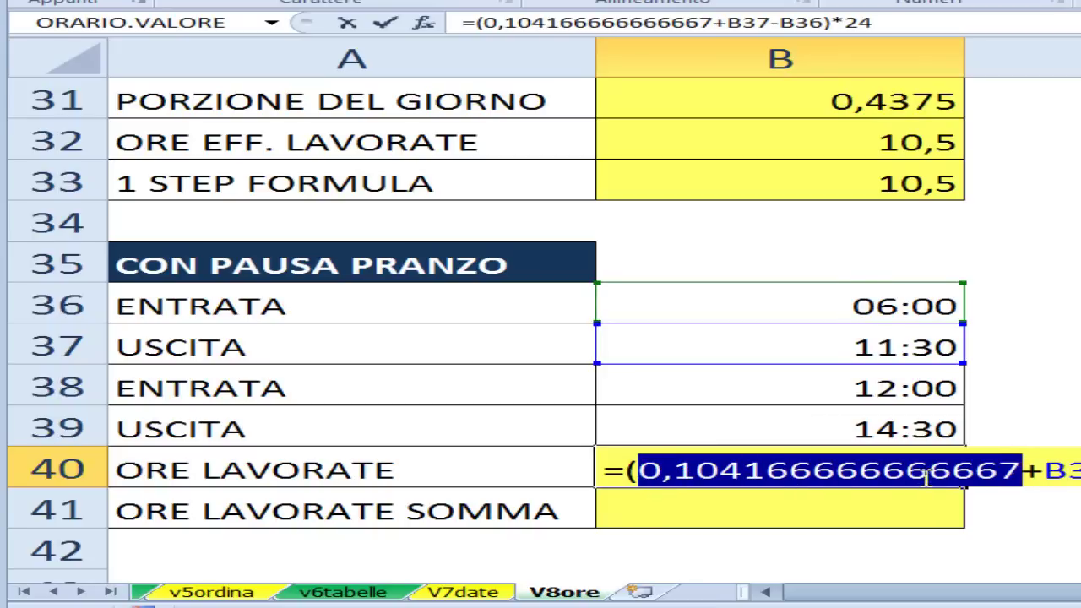
pyautogui.hotkey('ctrl', 'z')
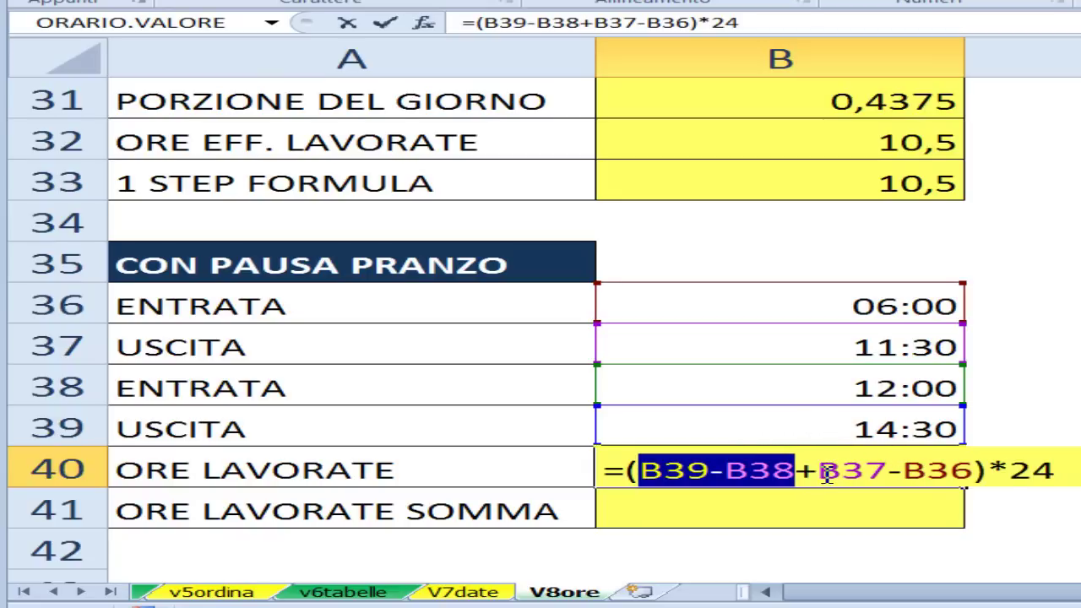
pyautogui.moveTo(818, 470); pyautogui.dragTo(976, 470)
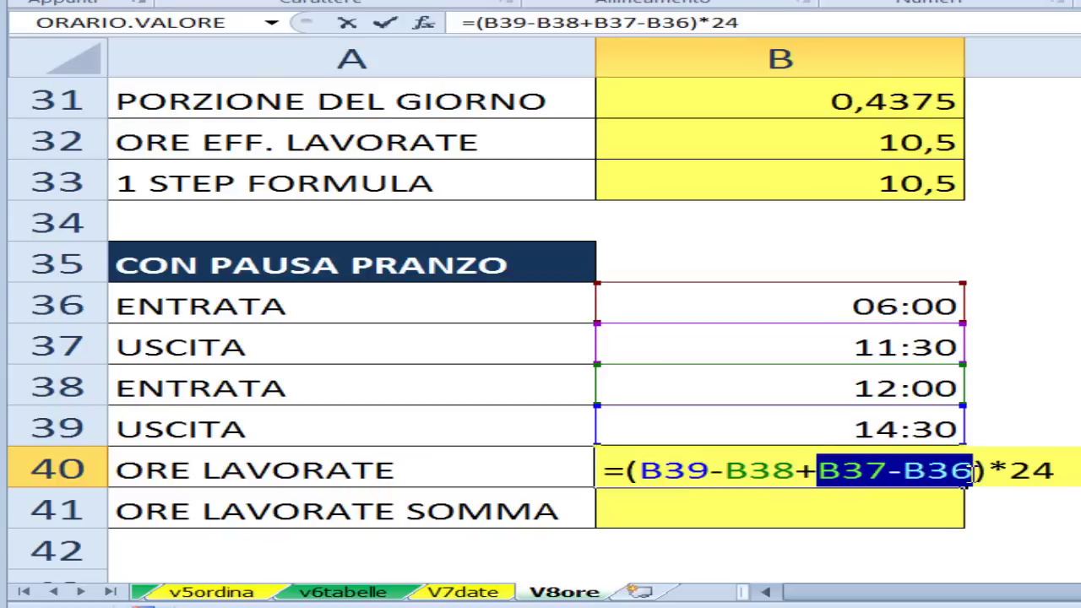
pyautogui.press('F9')
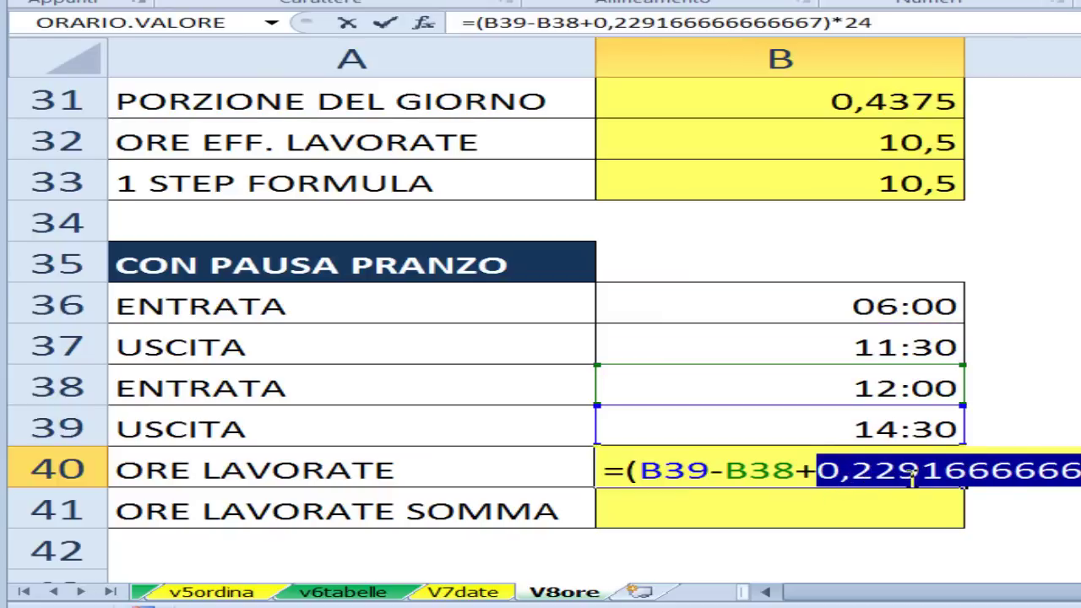
pyautogui.hotkey('ctrl', 'z')
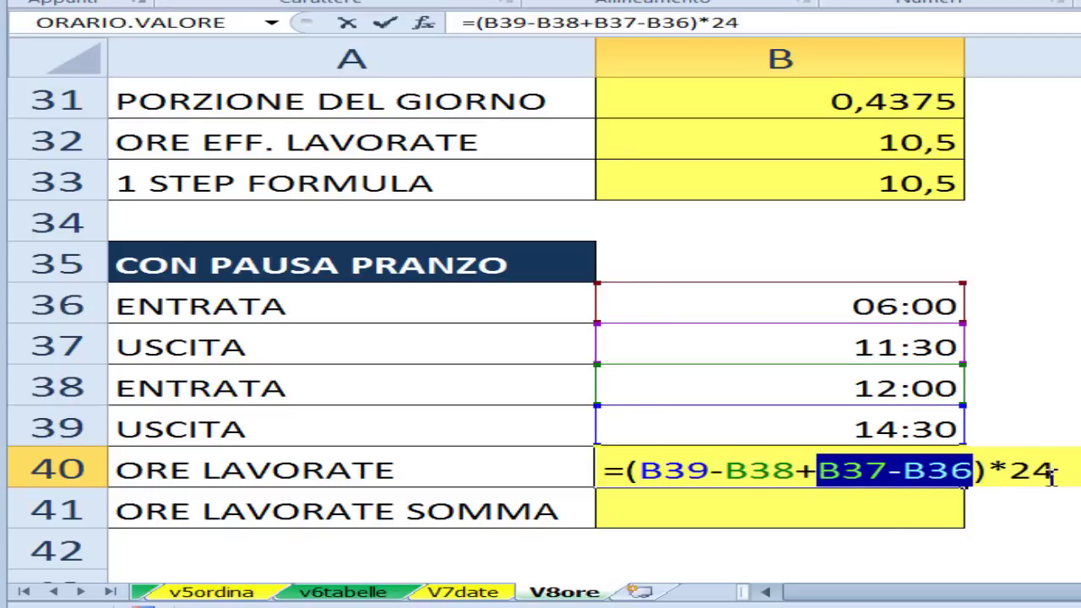
pyautogui.hotkey('ctrl', 'Return')
# Enter =SOMMA(B39-B38;B37-B36)*24 in B41, which shows 00:00 in time format.
pyautogui.click(907, 512)
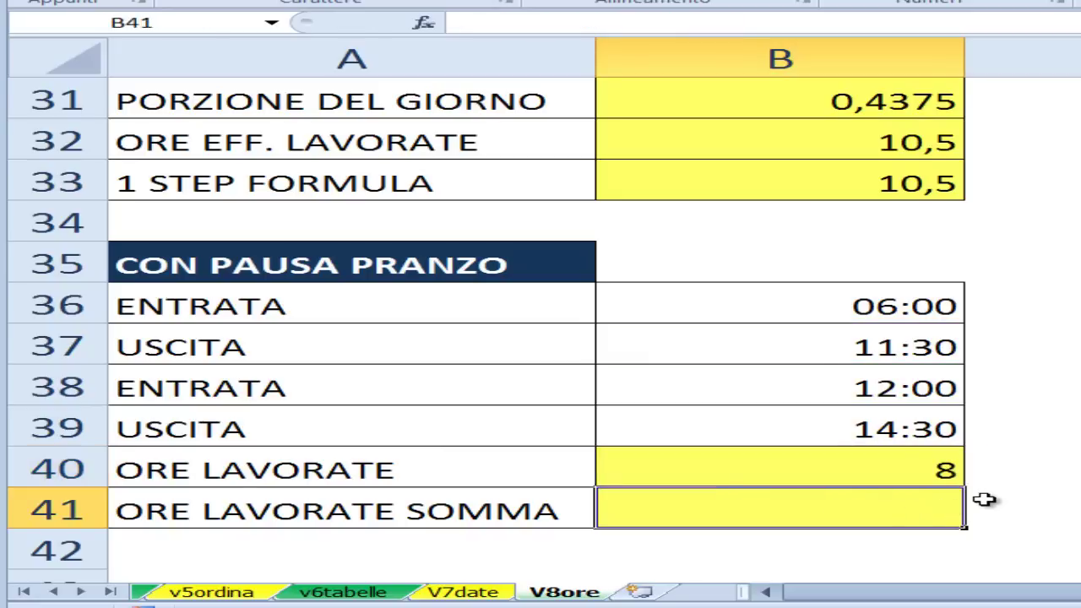
pyautogui.write('=')
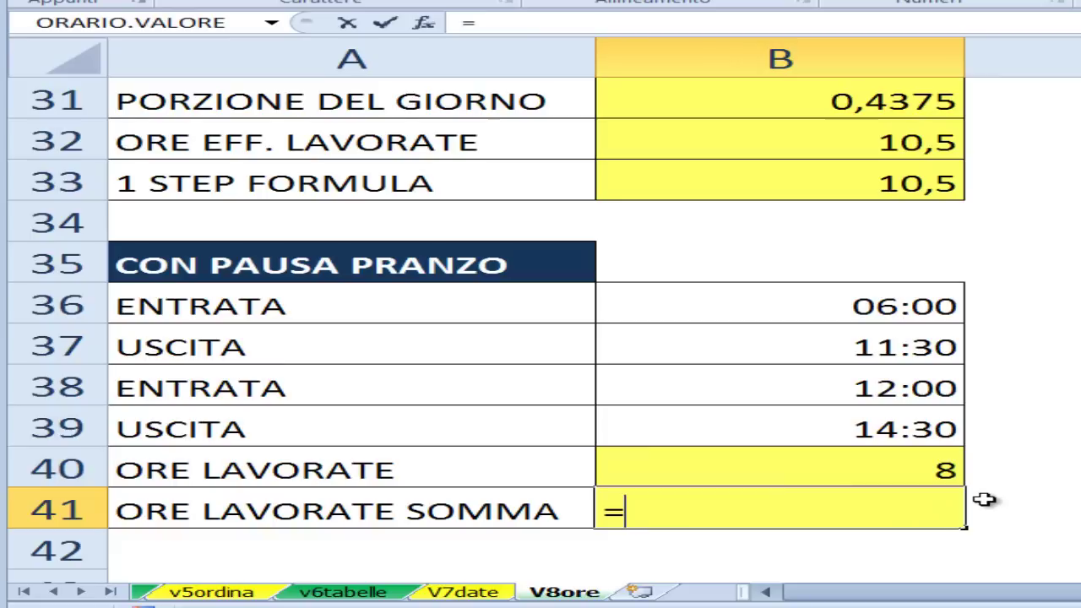
pyautogui.write('somm')
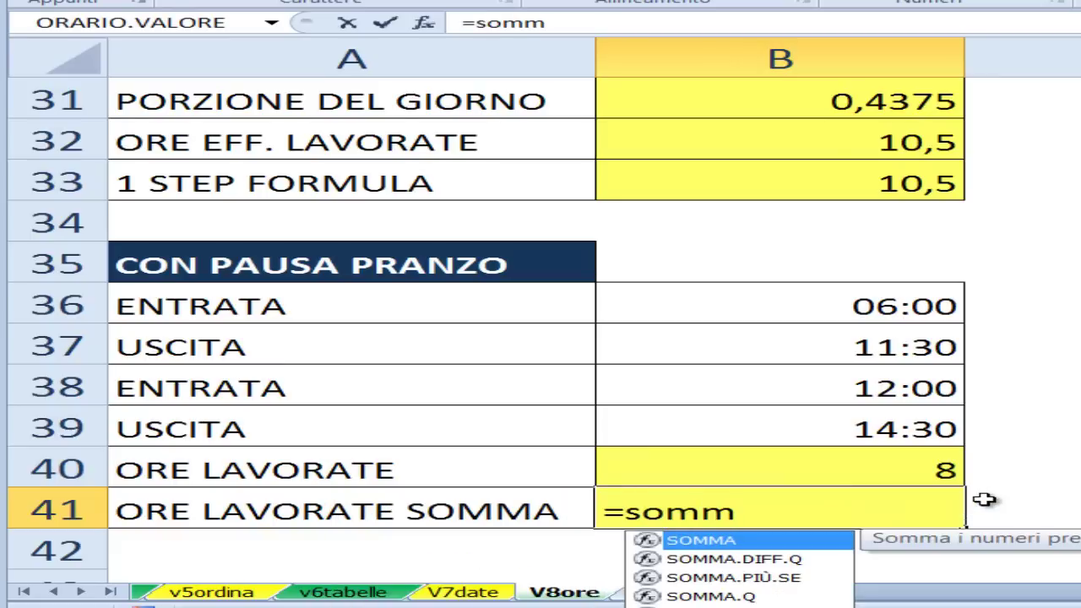
pyautogui.press('Tab')
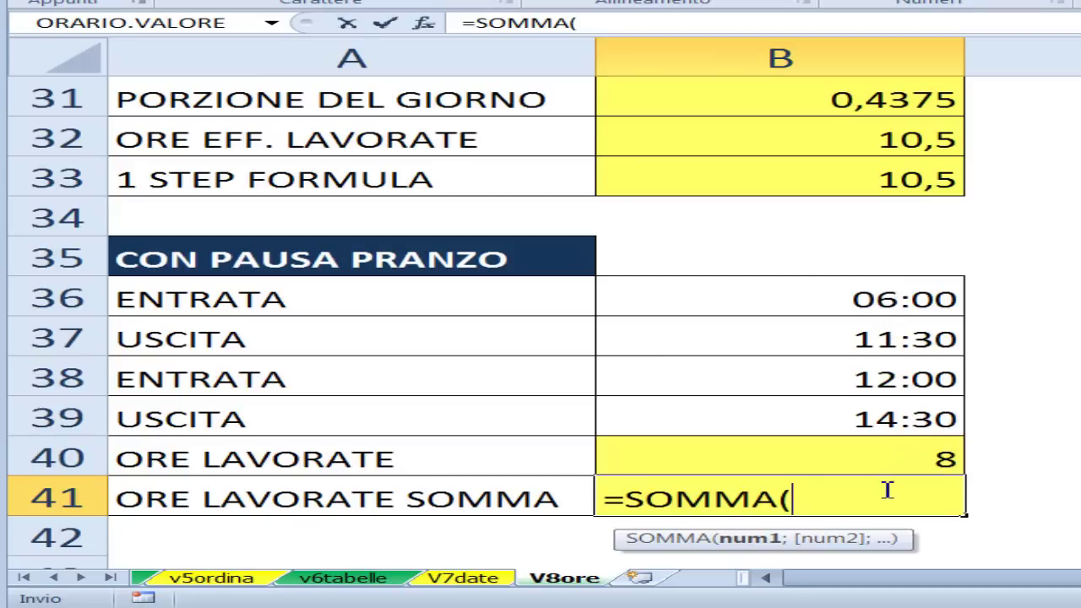
pyautogui.click(889, 419)
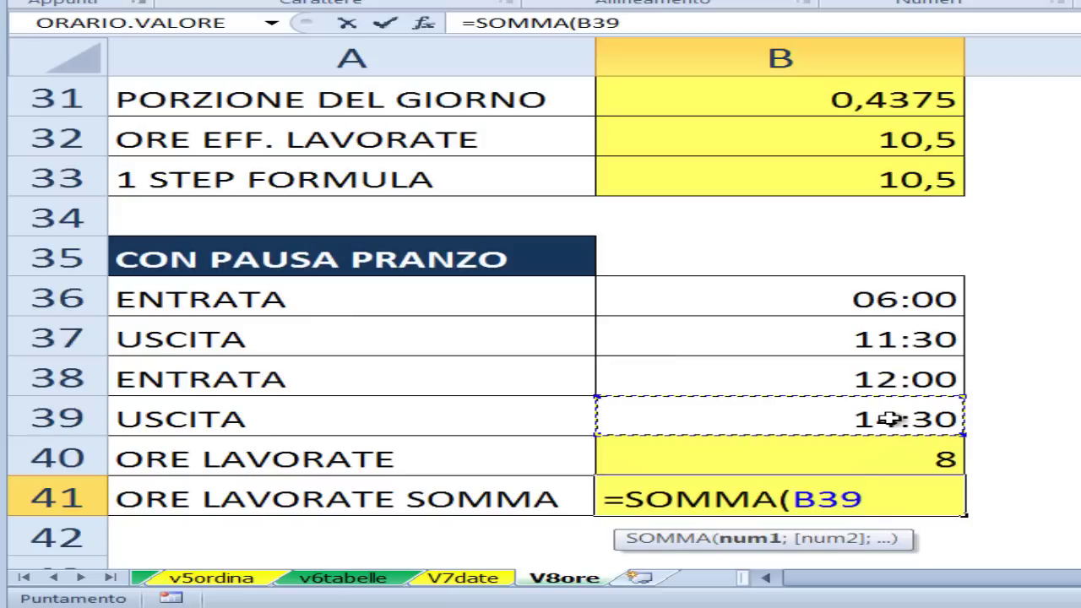
pyautogui.write('-')
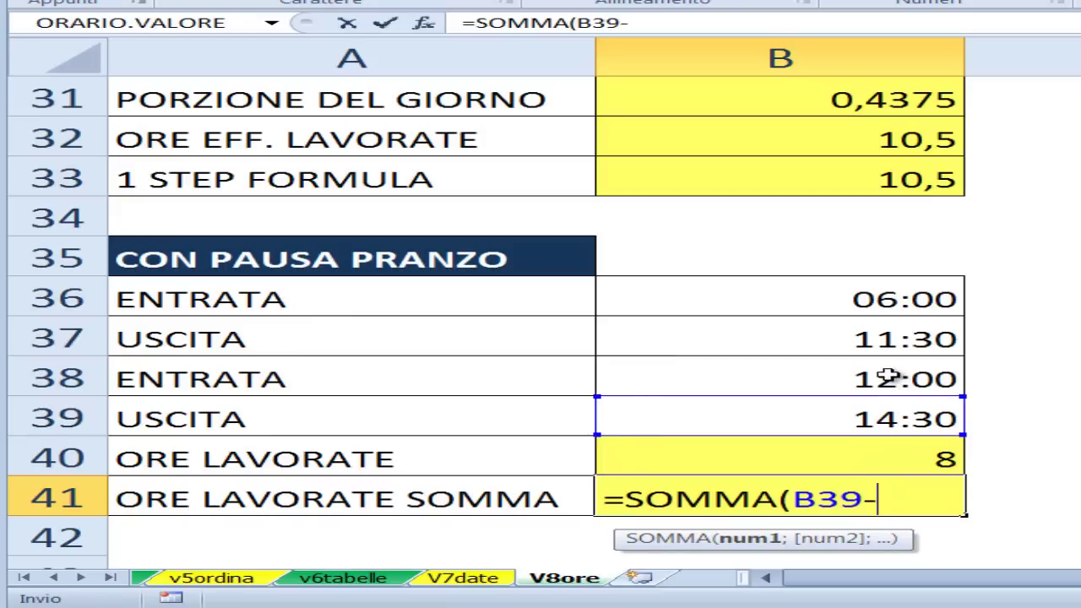
pyautogui.click(889, 379)
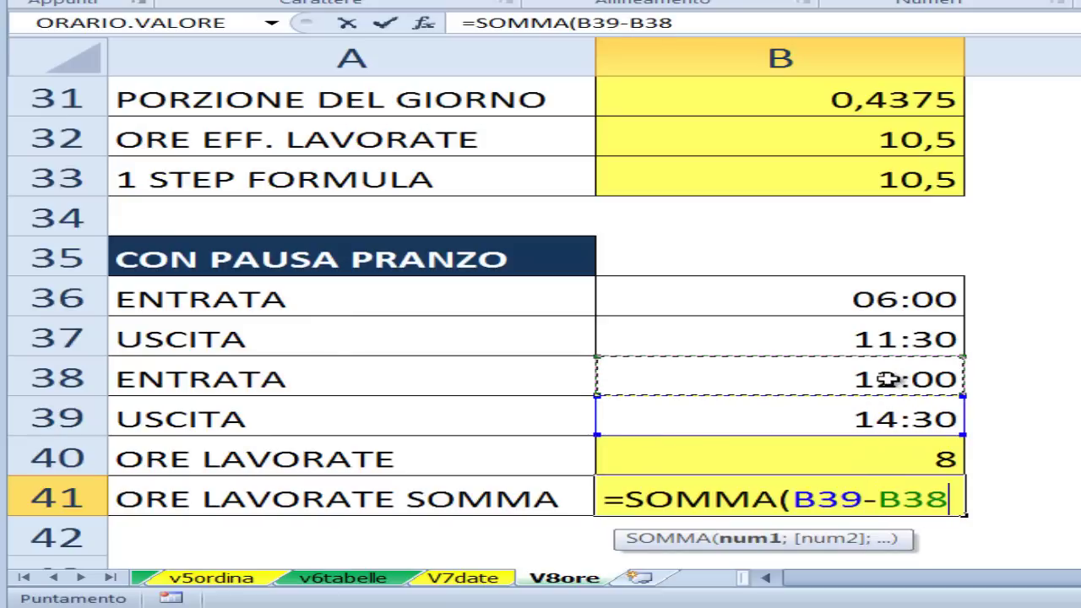
pyautogui.write(';')
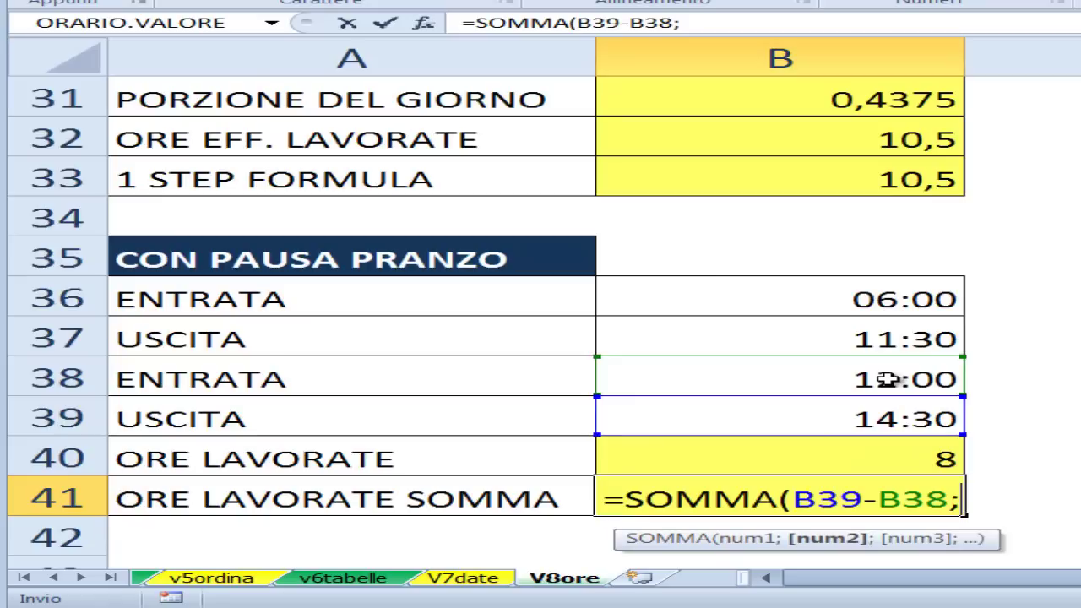
pyautogui.click(881, 336)
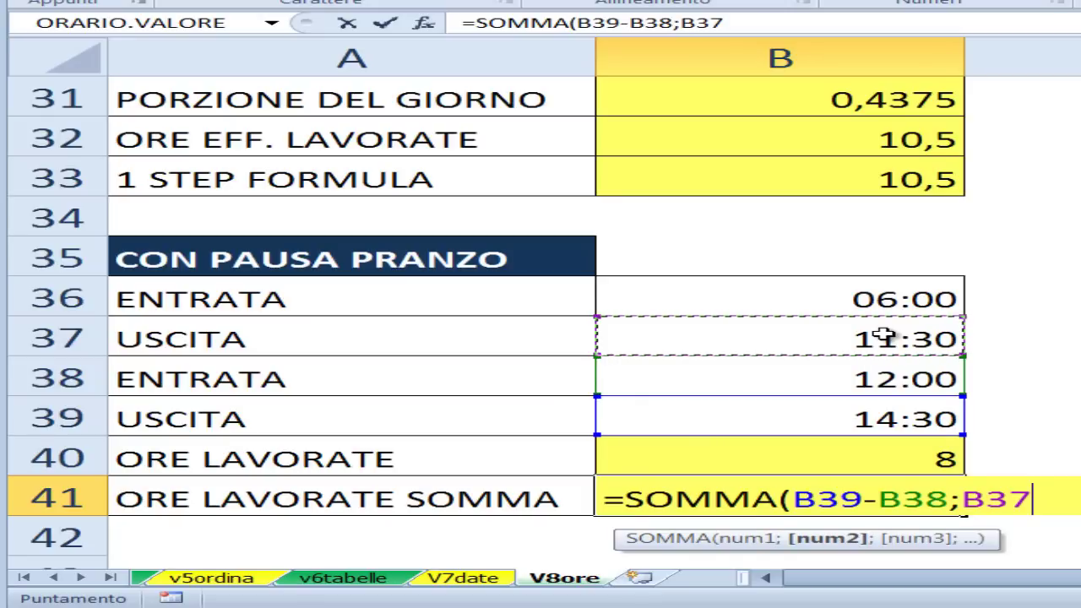
pyautogui.write('-')
pyautogui.click(893, 297)
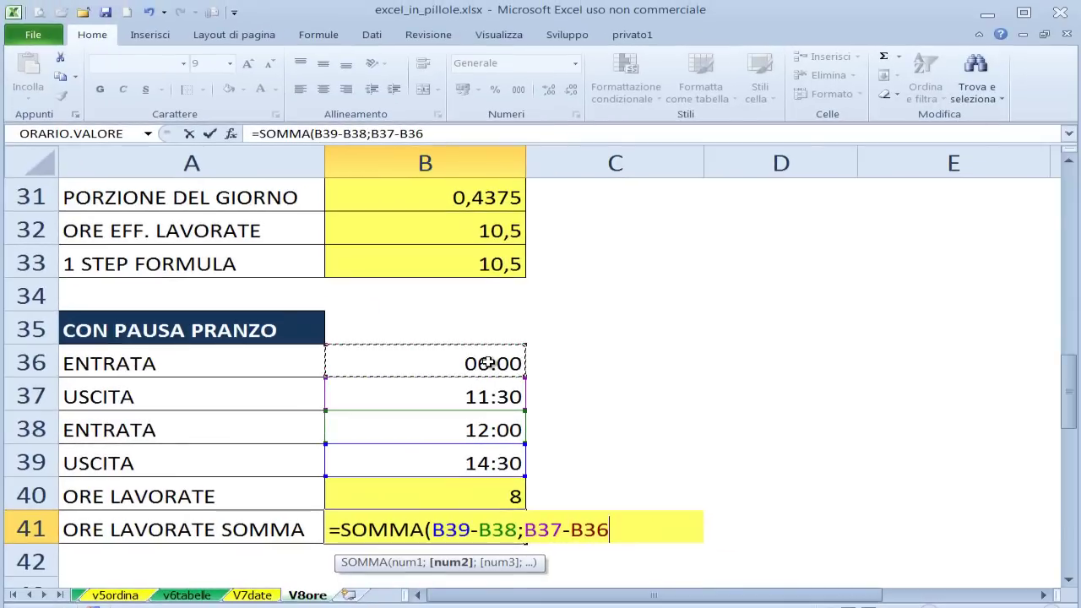
pyautogui.write(')')
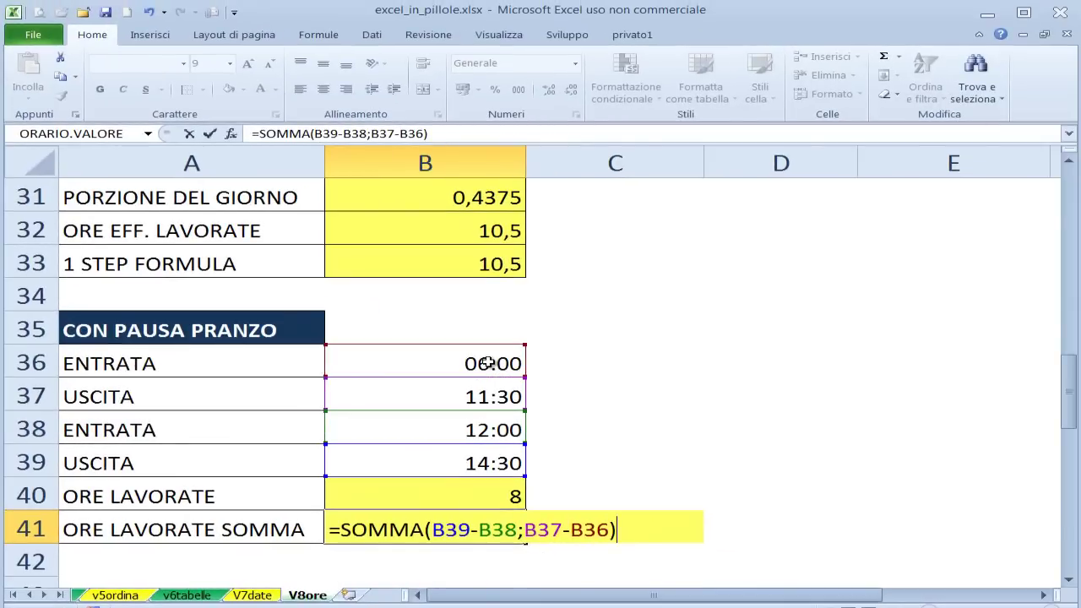
pyautogui.write('*24')
pyautogui.hotkey('ctrl', 'Return')
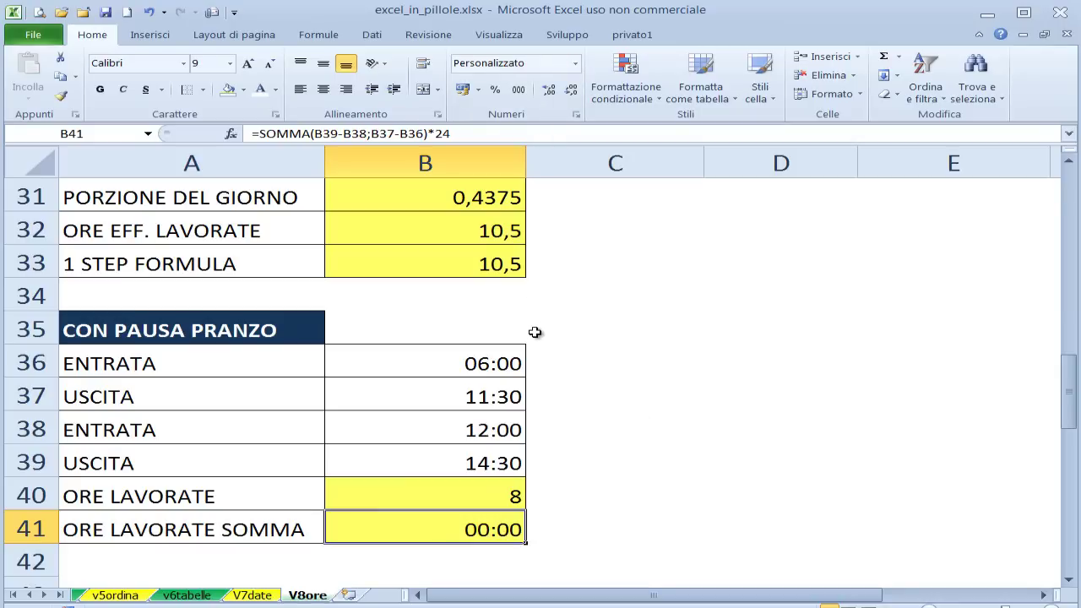
# Format B41 as Generale in Formato celle so the summed hours display 8.
pyautogui.hotkey('ctrl', '1')
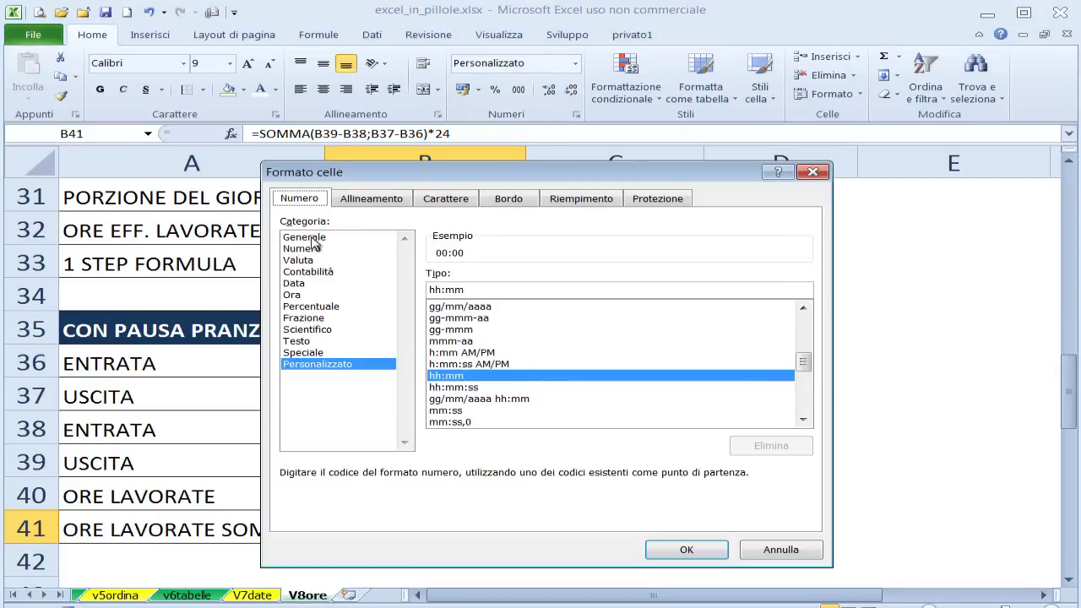
pyautogui.click(312, 238)
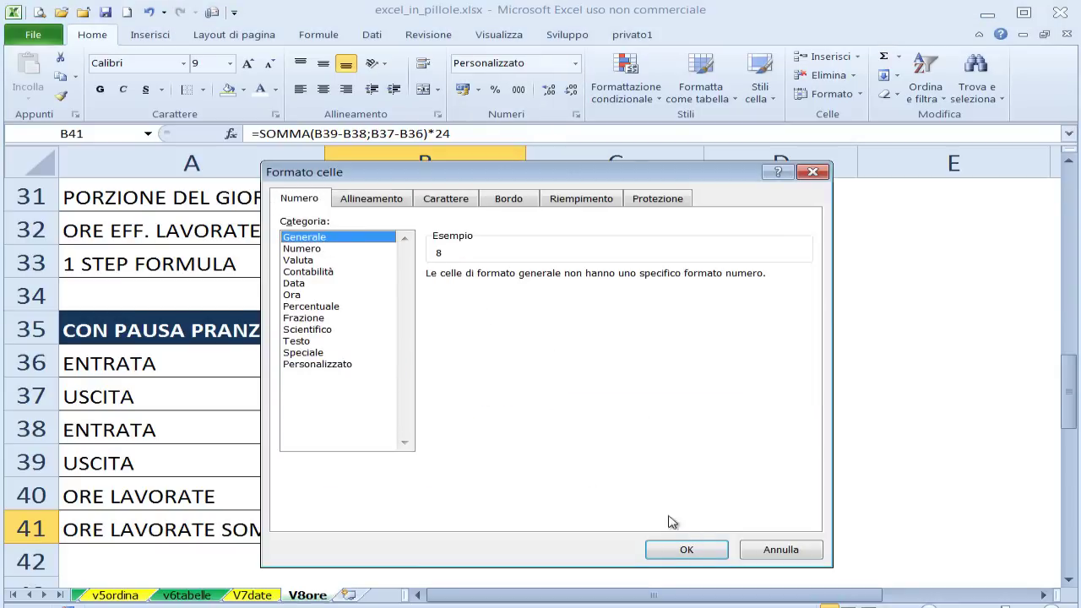
pyautogui.click(696, 551)
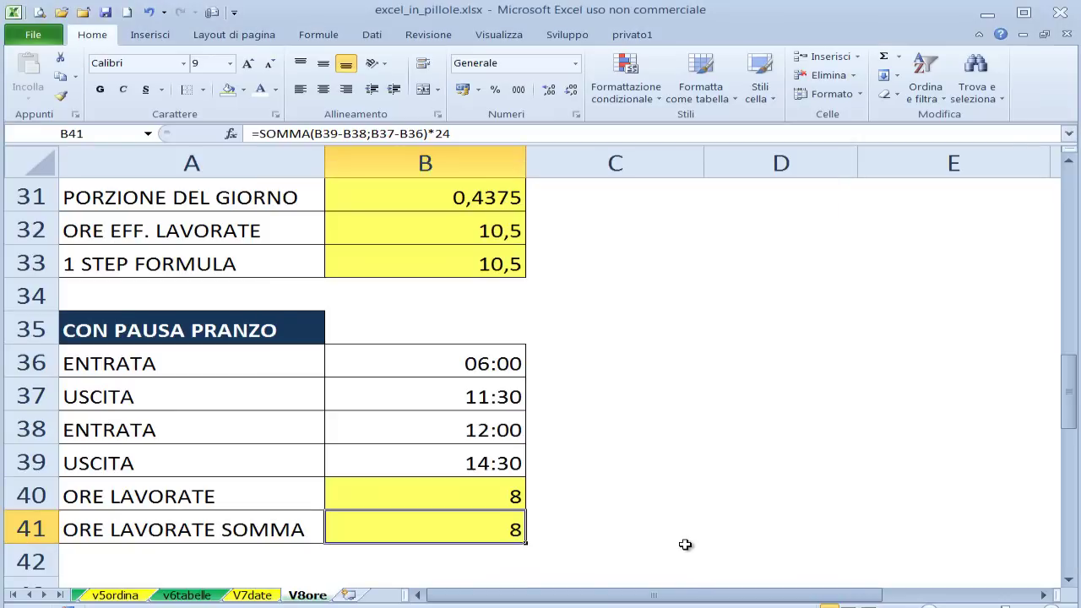
pyautogui.click(478, 431)
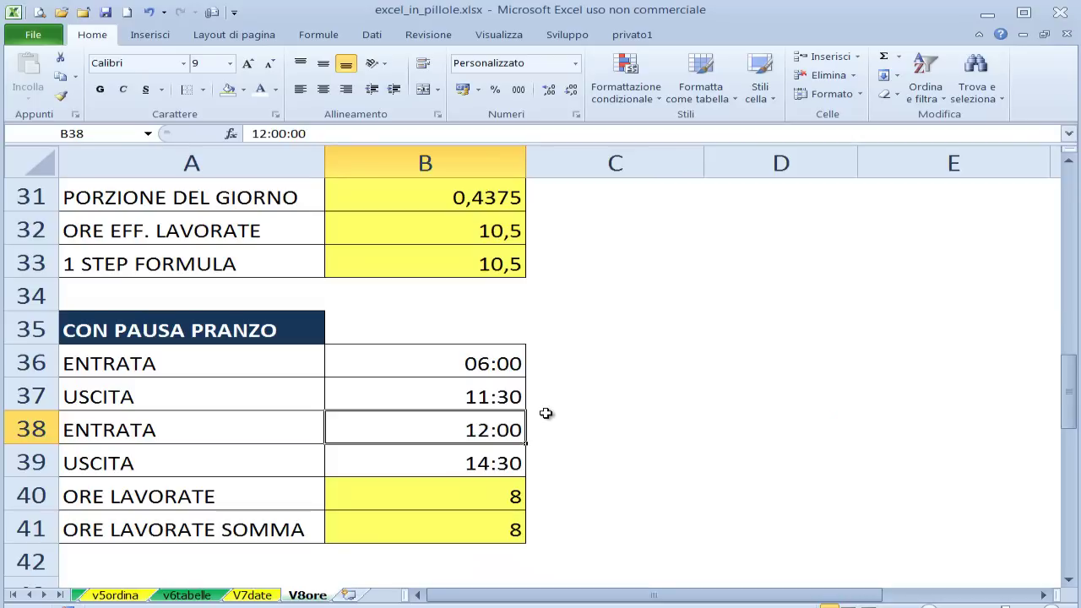
# Change the afternoon entry time in B38 to 13:30, dropping both totals to 6,5.
pyautogui.write('1')
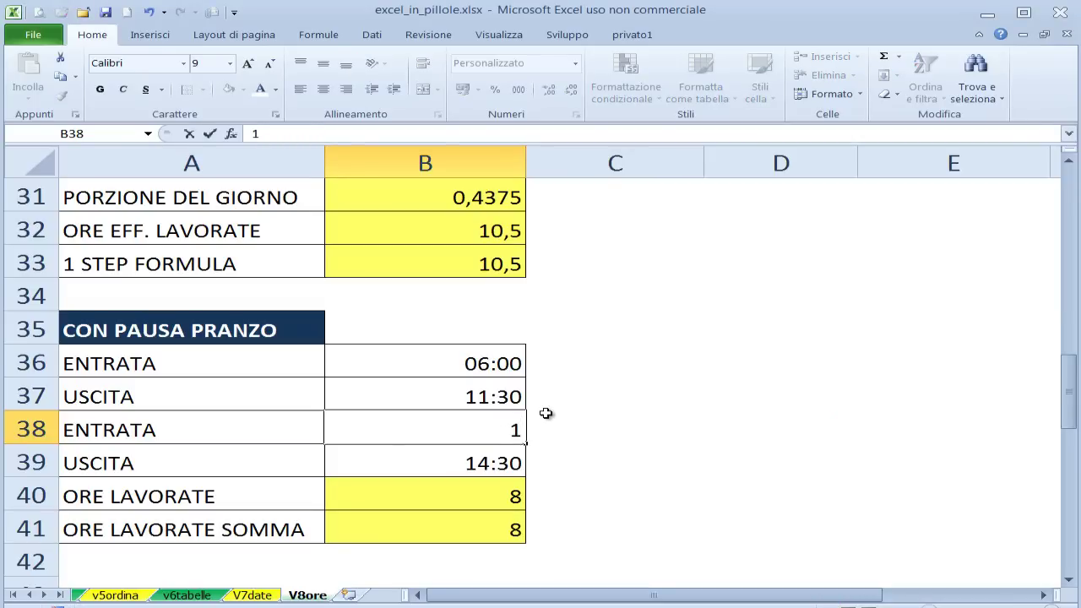
pyautogui.write('3:30')
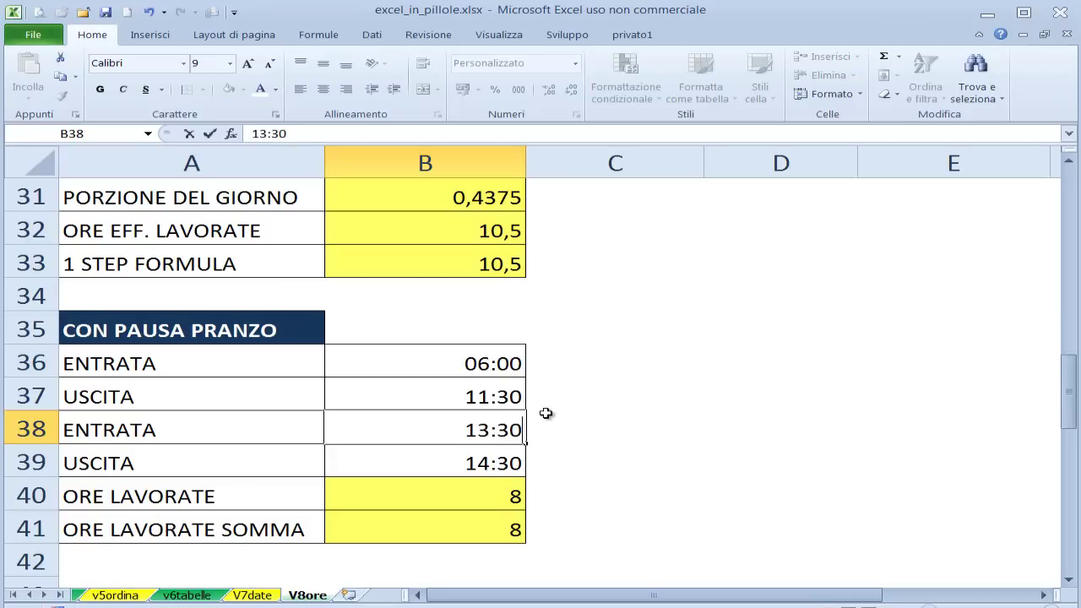
pyautogui.press('Return')
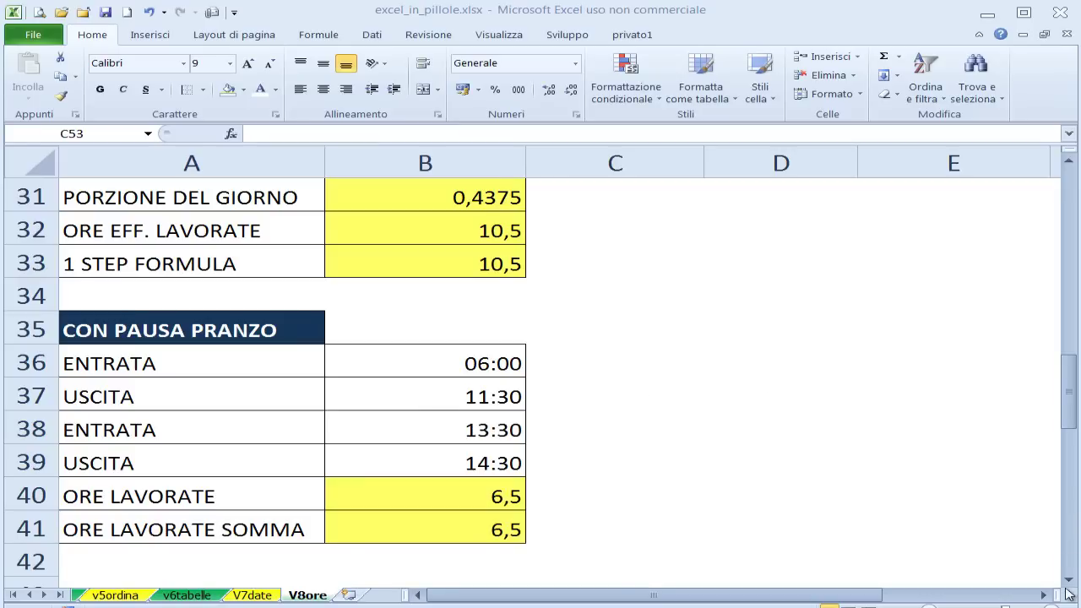
pyautogui.scroll(-1, 724, 475)
pyautogui.scroll(-1, 705, 469)
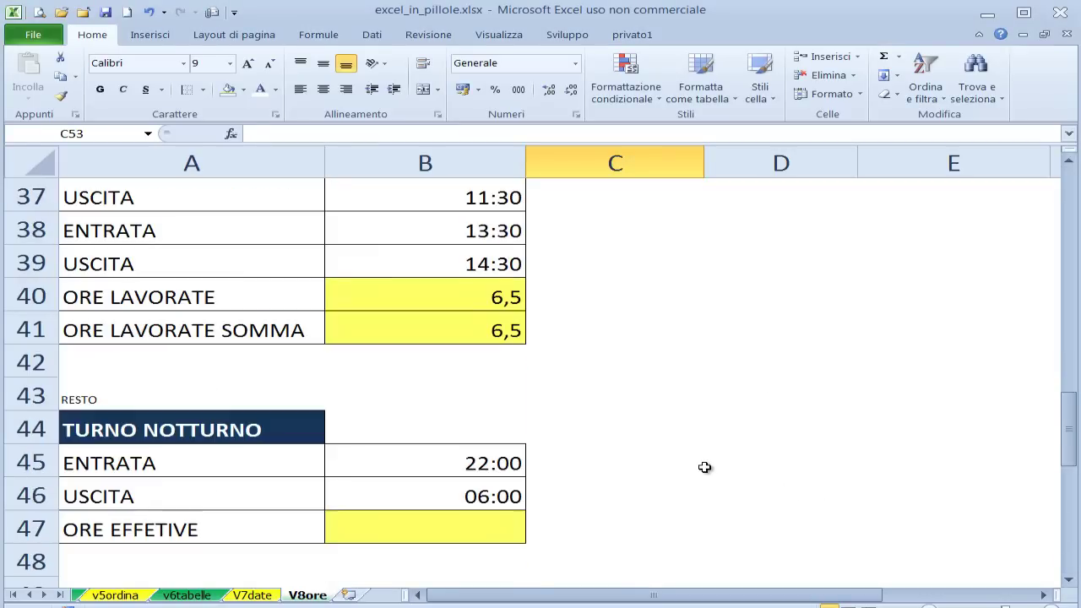
pyautogui.scroll(-1, 704, 466)
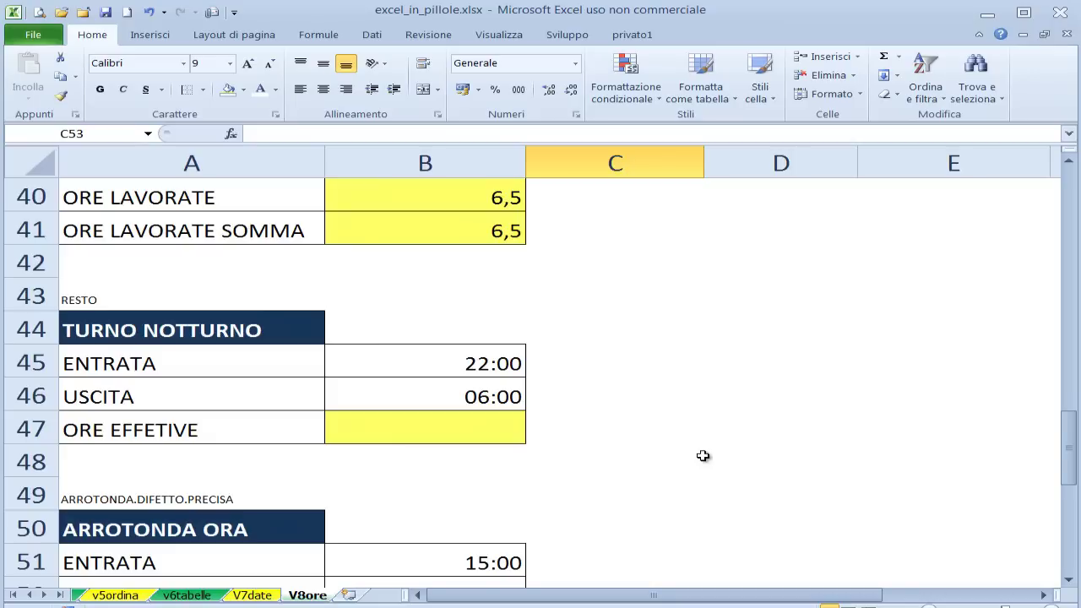
pyautogui.click(492, 422)
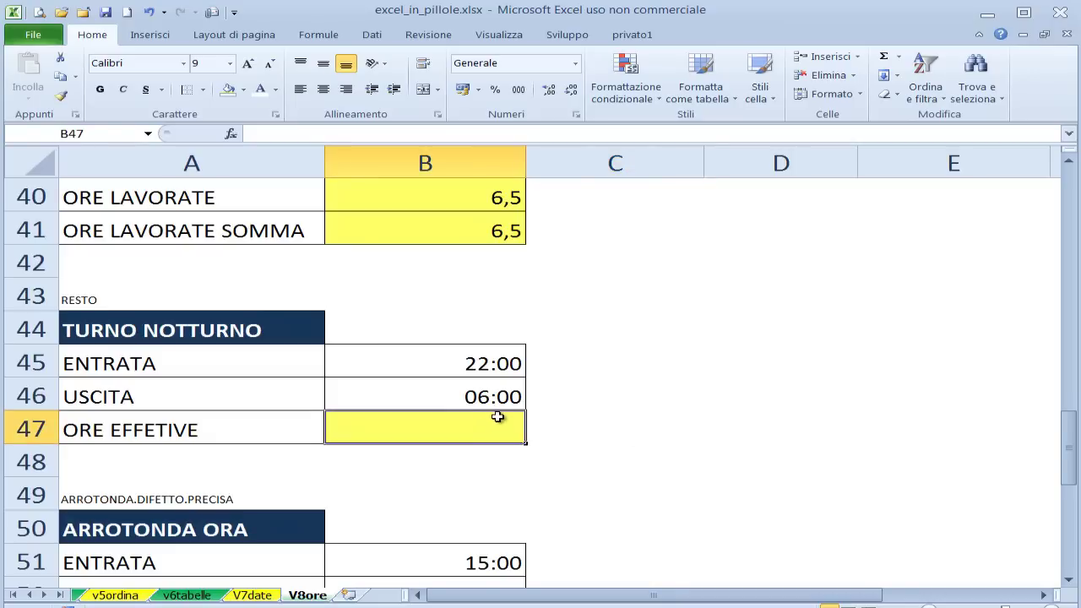
pyautogui.click(501, 398)
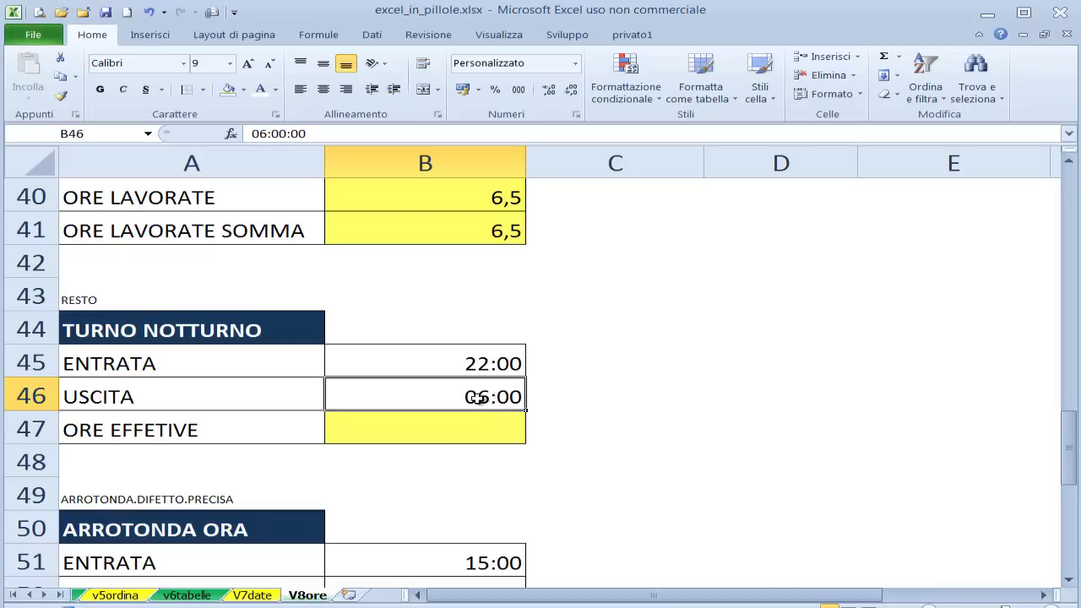
pyautogui.click(511, 363)
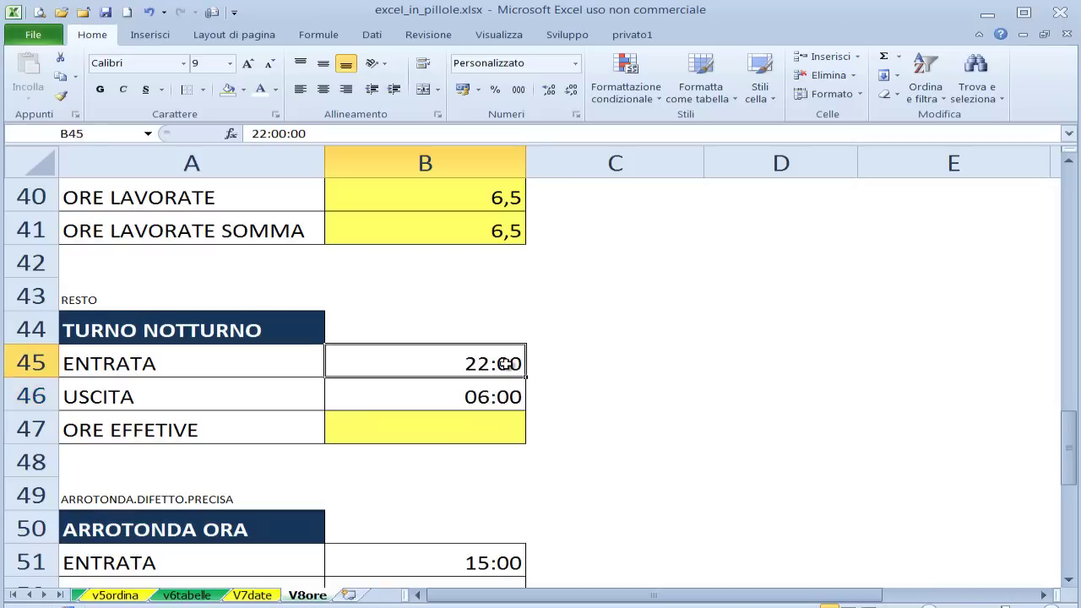
pyautogui.click(507, 424)
pyautogui.write('=')
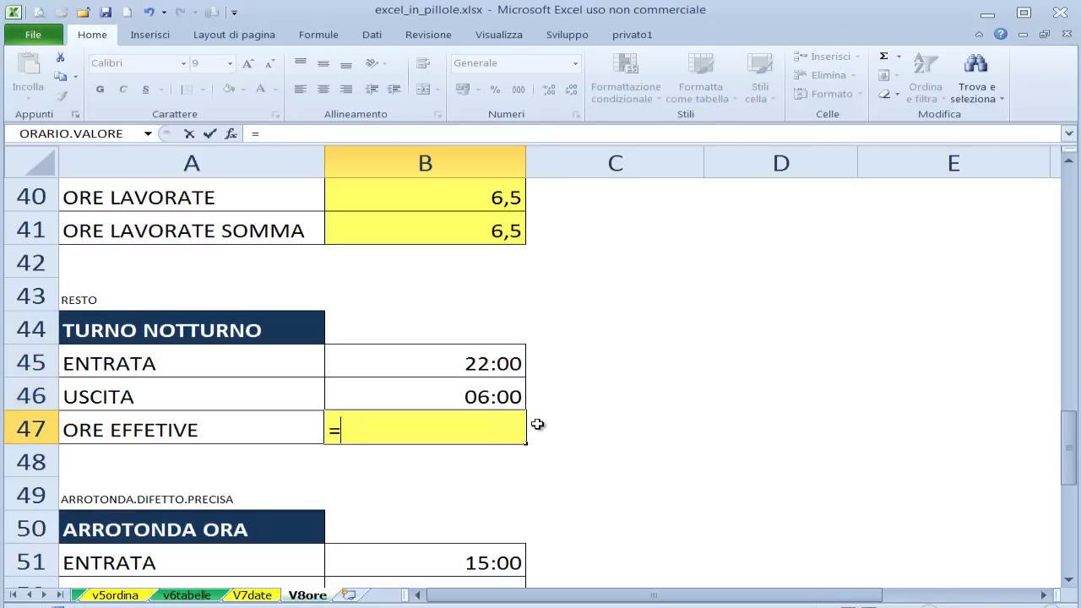
pyautogui.click(516, 396)
pyautogui.write('-')
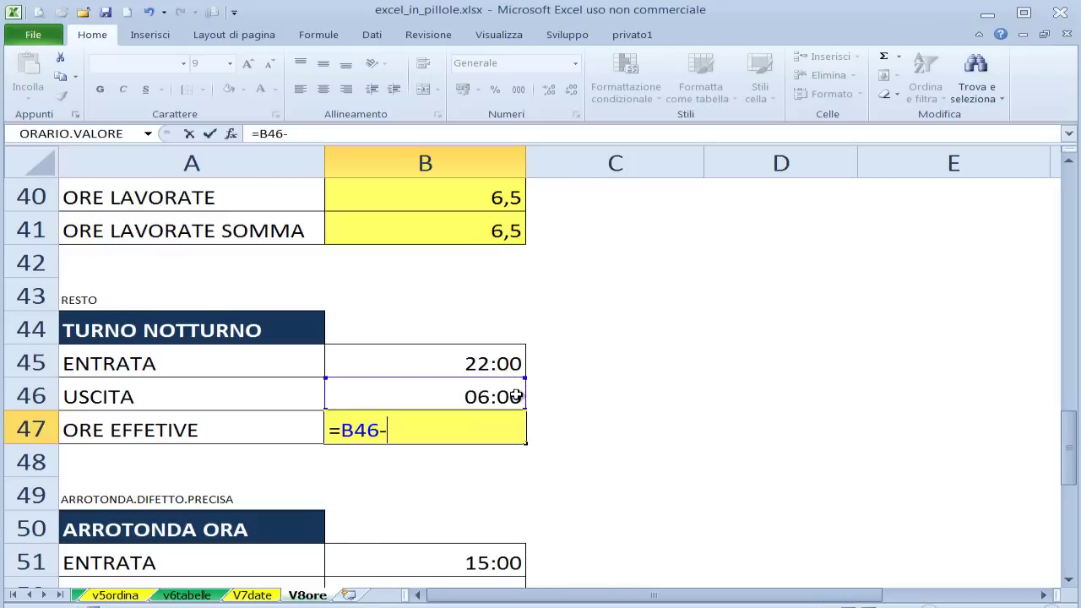
pyautogui.click(499, 362)
pyautogui.press('Return')
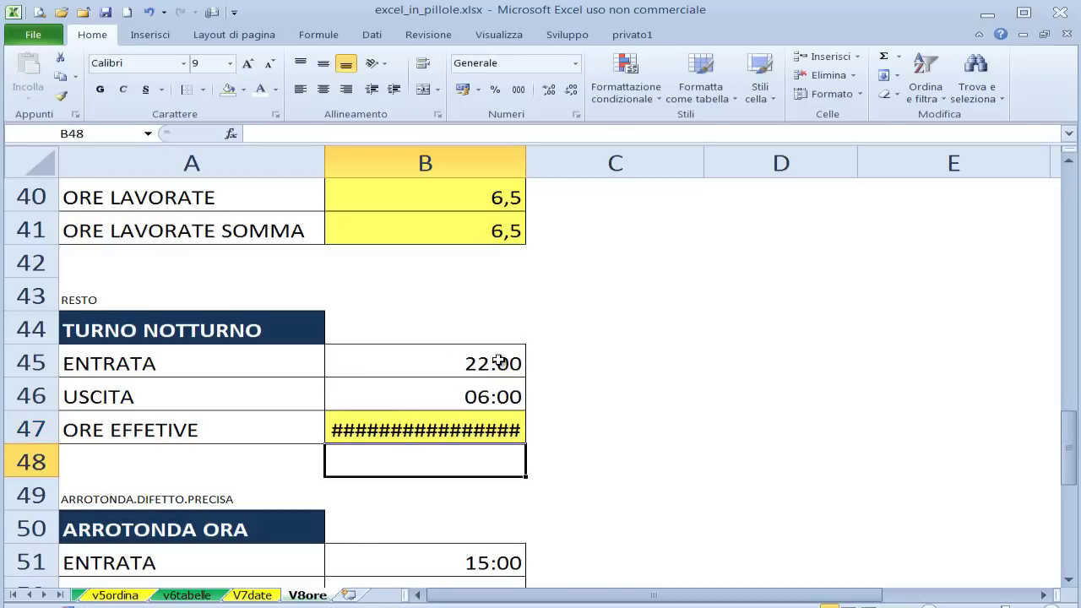
pyautogui.moveTo(524, 154); pyautogui.dragTo(736, 179)
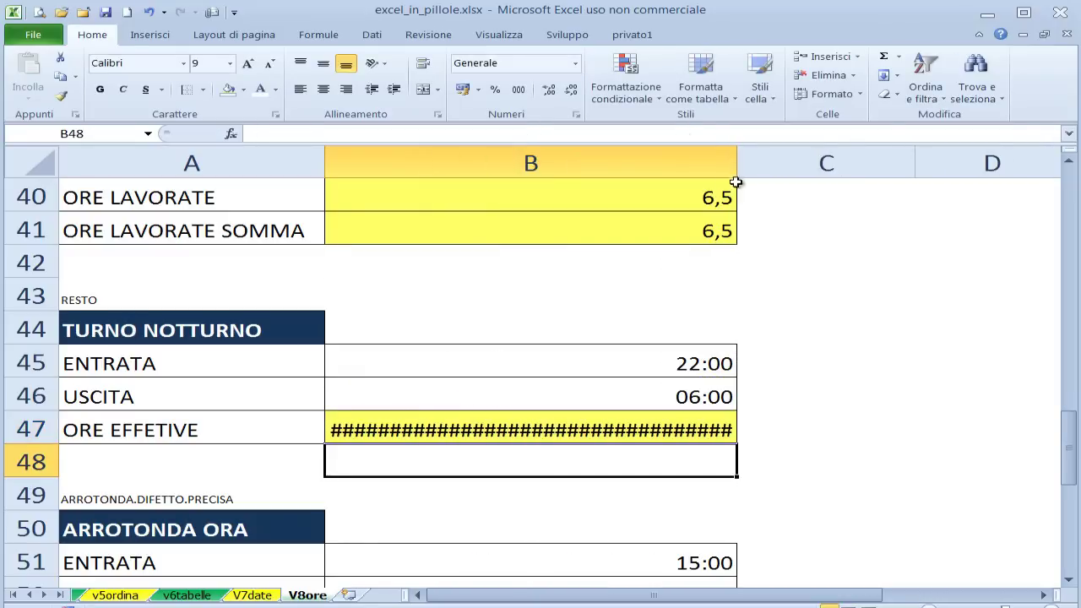
pyautogui.hotkey('ctrl', 'z')
pyautogui.hotkey('ctrl', 'z')
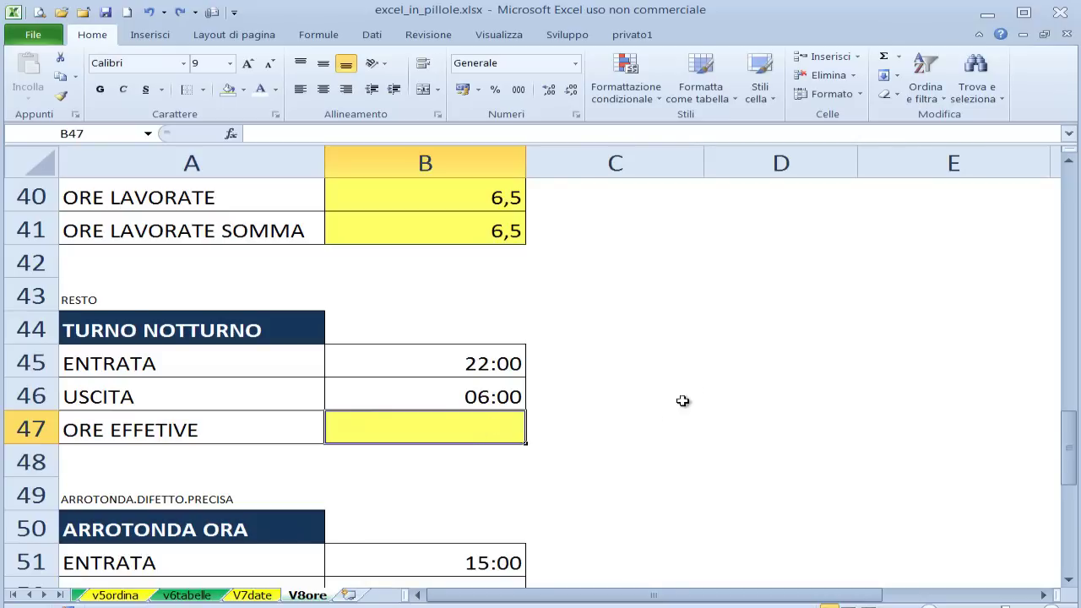
pyautogui.click(512, 401)
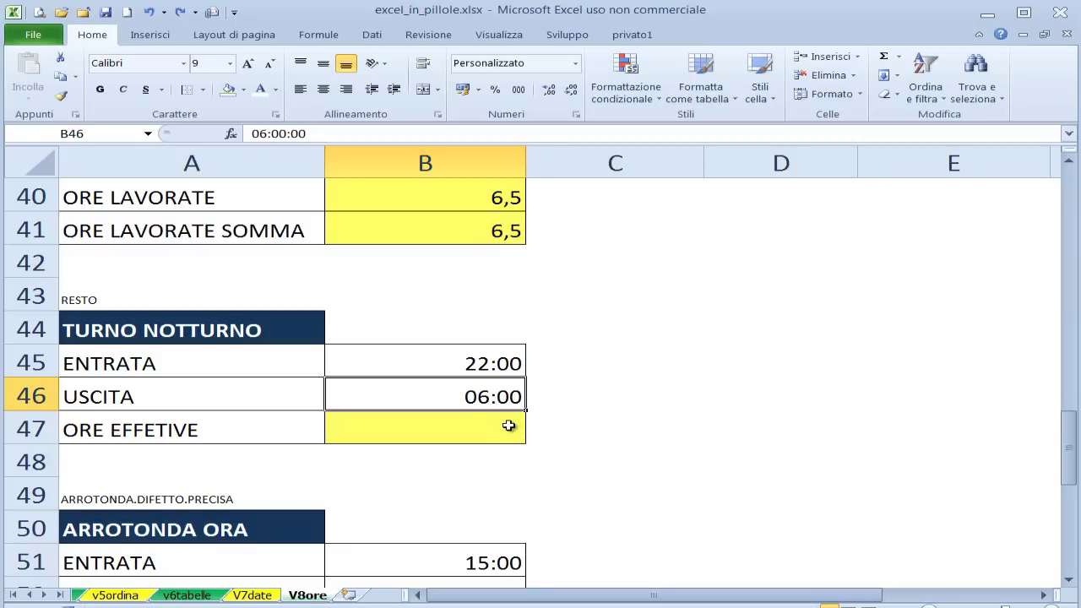
# Start a RESTO formula in B47 on B46-B45, previewing the difference with F9.
pyautogui.click(510, 426)
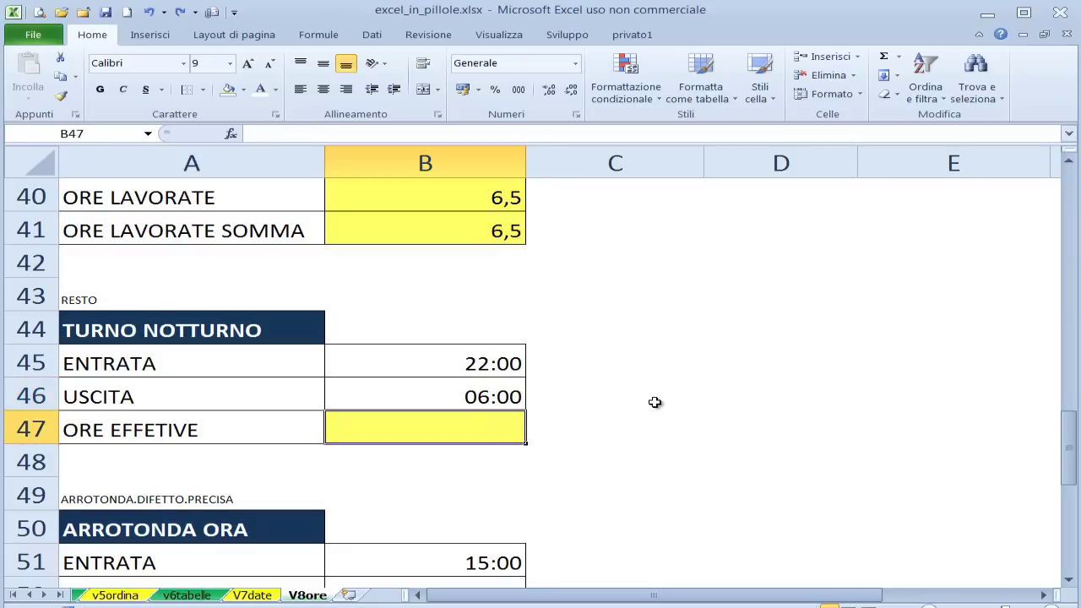
pyautogui.write('=')
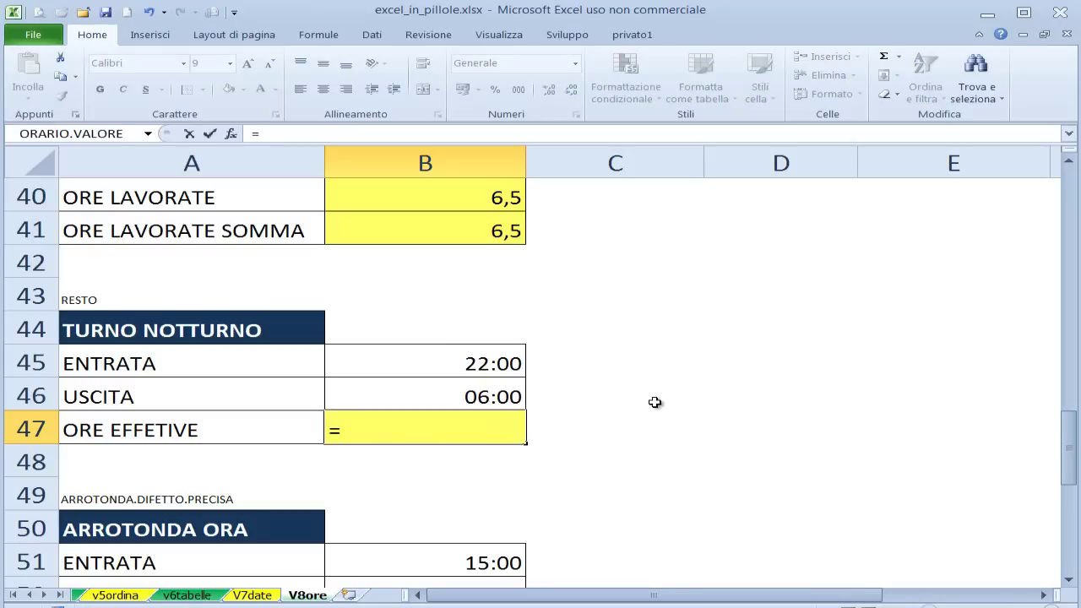
pyautogui.write('rest')
pyautogui.press('Tab')
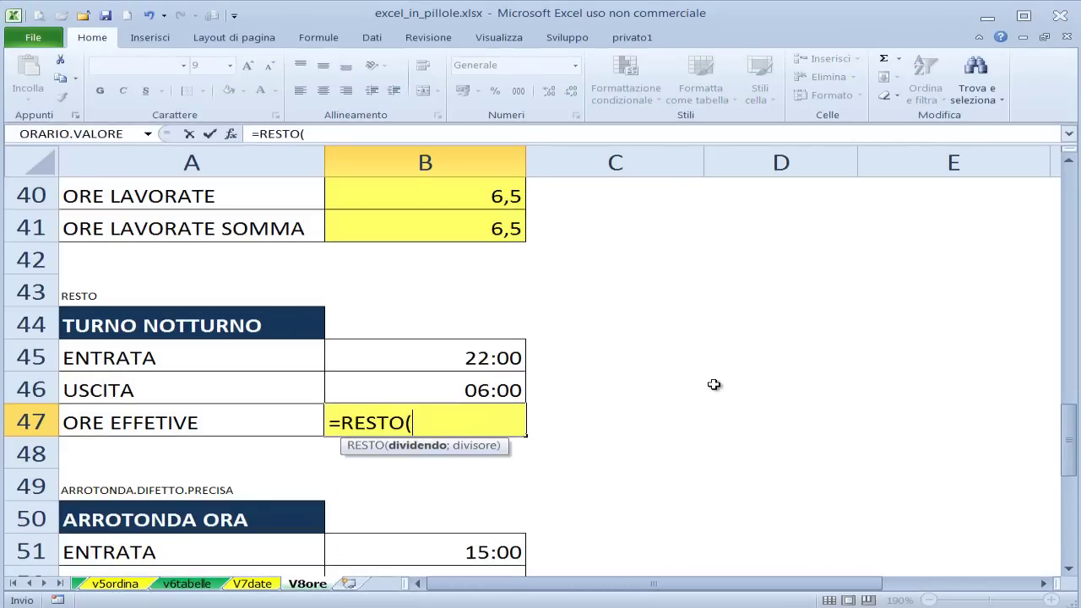
pyautogui.moveTo(344, 446); pyautogui.dragTo(344, 460)
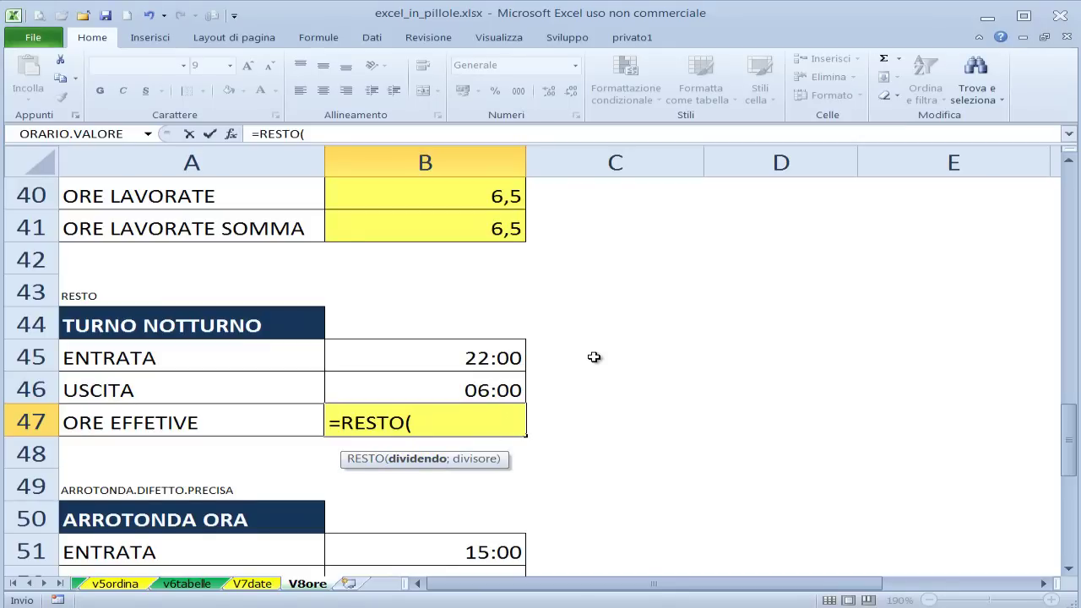
pyautogui.click(505, 390)
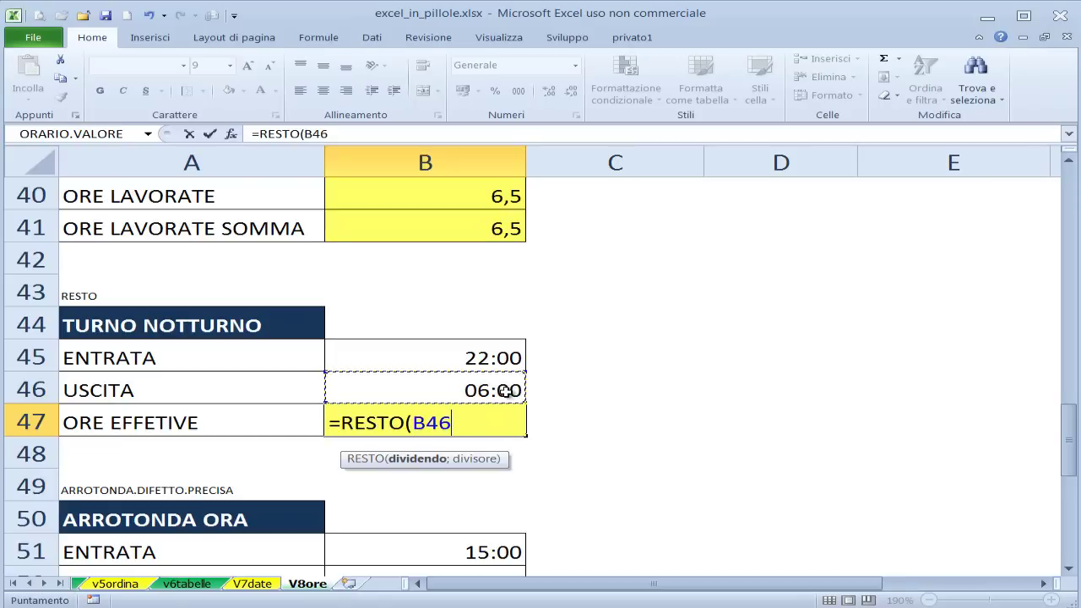
pyautogui.write('-')
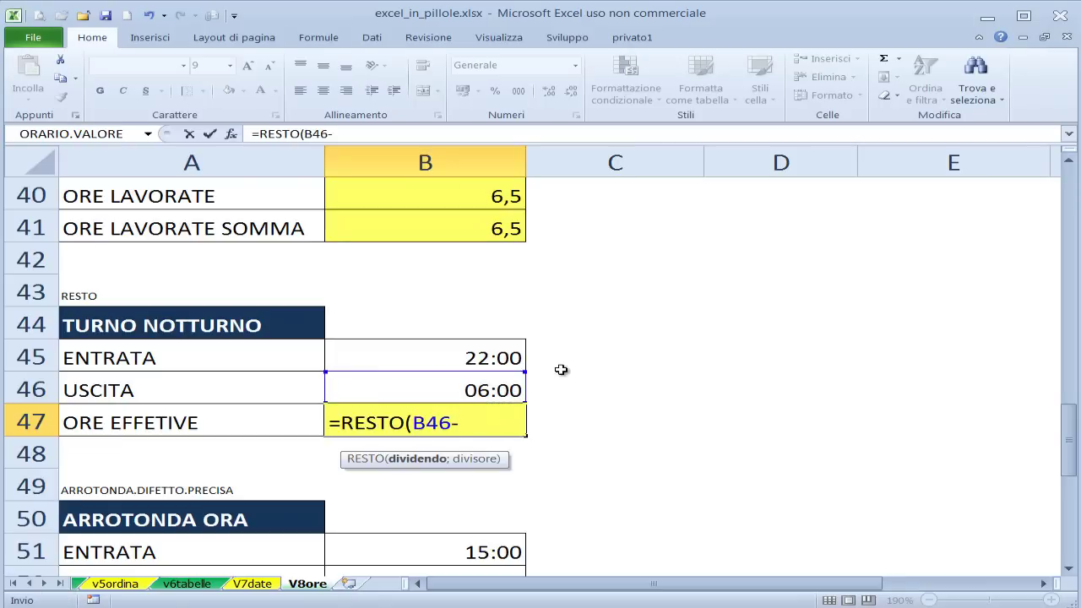
pyautogui.click(495, 353)
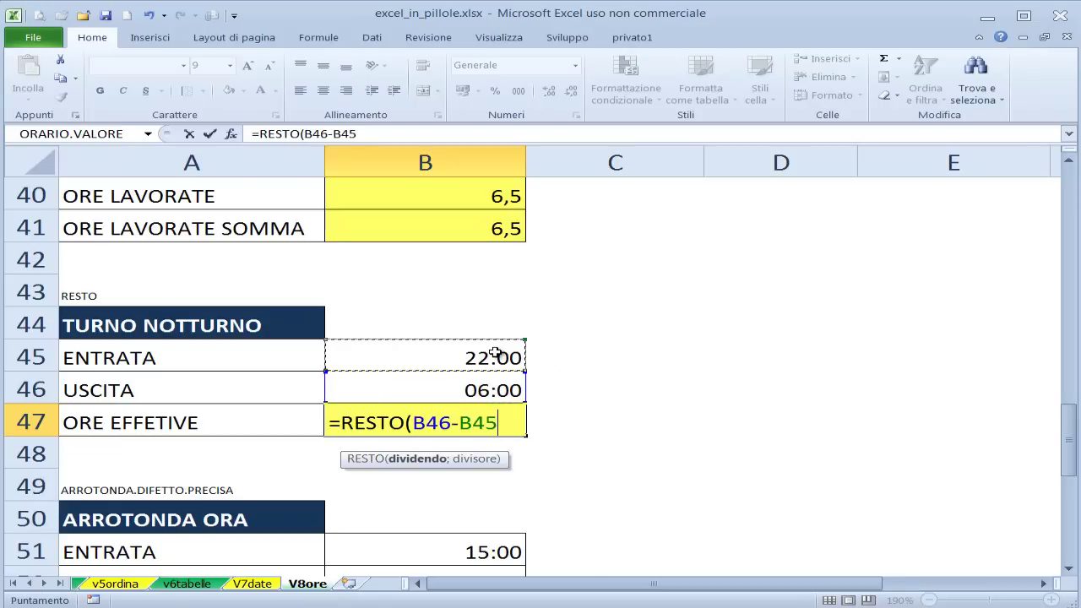
pyautogui.write(';')
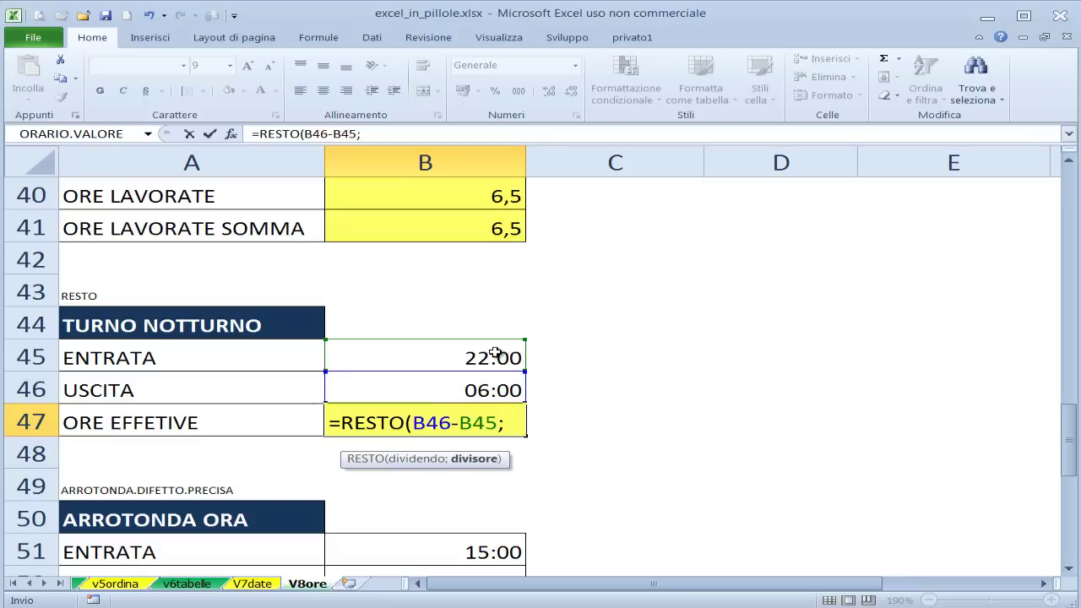
pyautogui.click(416, 460)
pyautogui.press('F9')
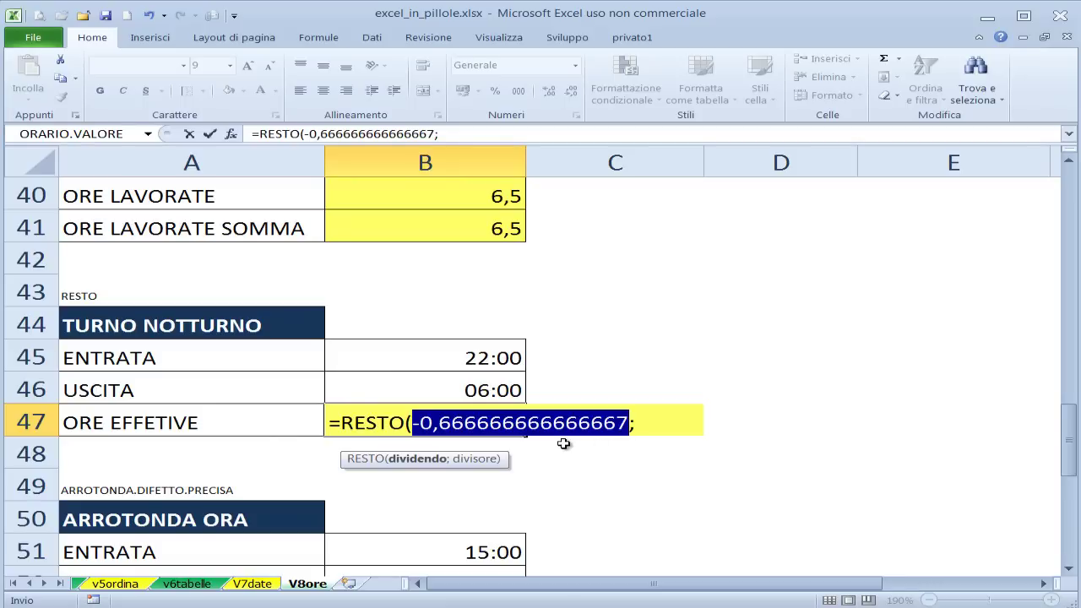
pyautogui.hotkey('ctrl', 'z')
# Complete B47 as =RESTO(B46-B45;1)*24 and format it as a plain number, giving 8.
pyautogui.click(512, 424)
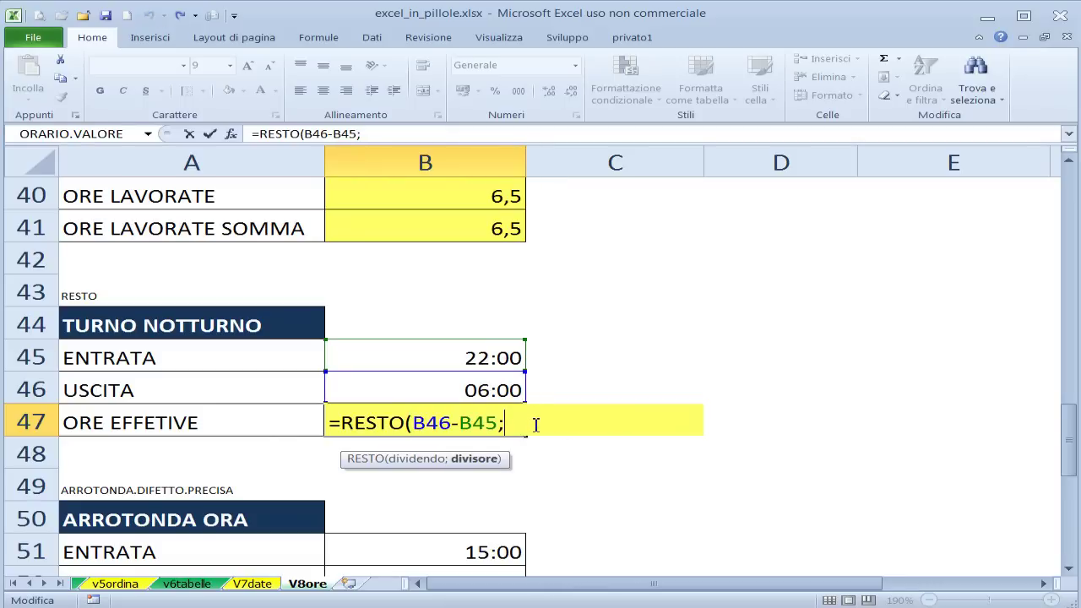
pyautogui.write('1')
pyautogui.write(')')
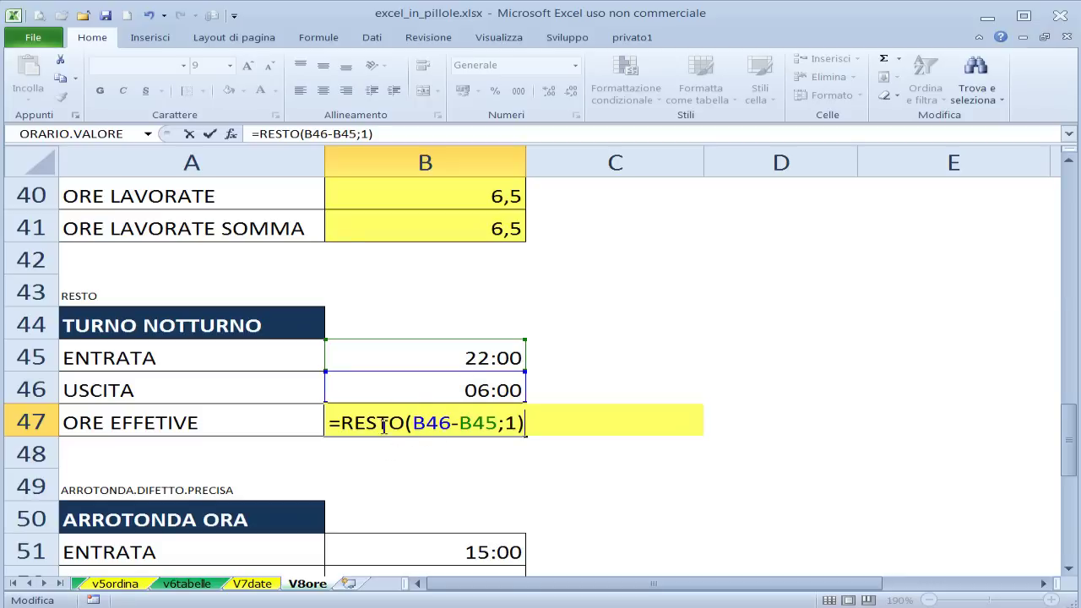
pyautogui.moveTo(342, 423); pyautogui.dragTo(553, 432)
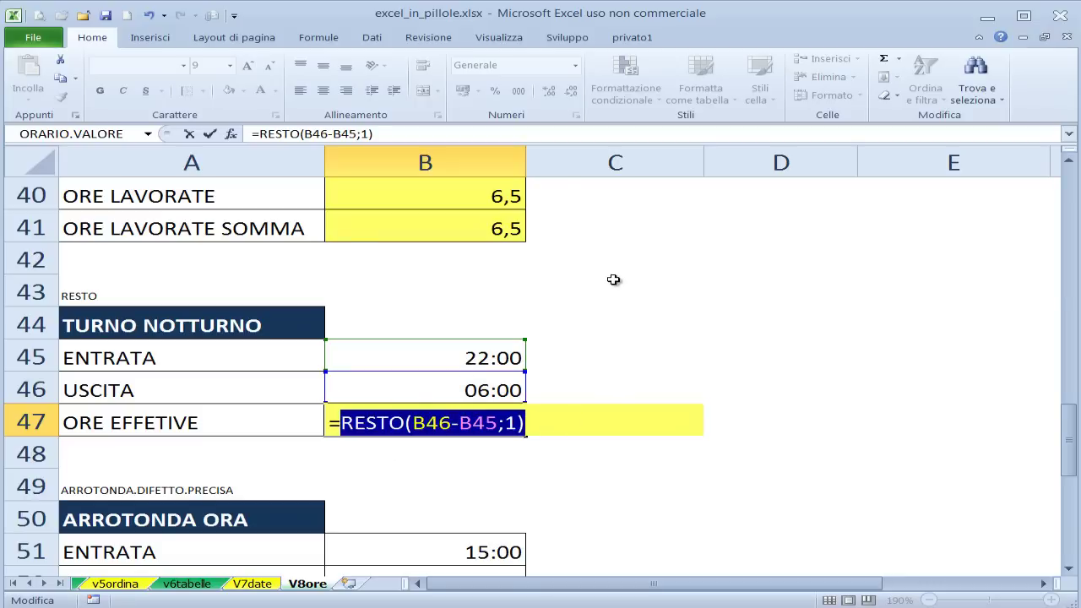
pyautogui.press('F9')
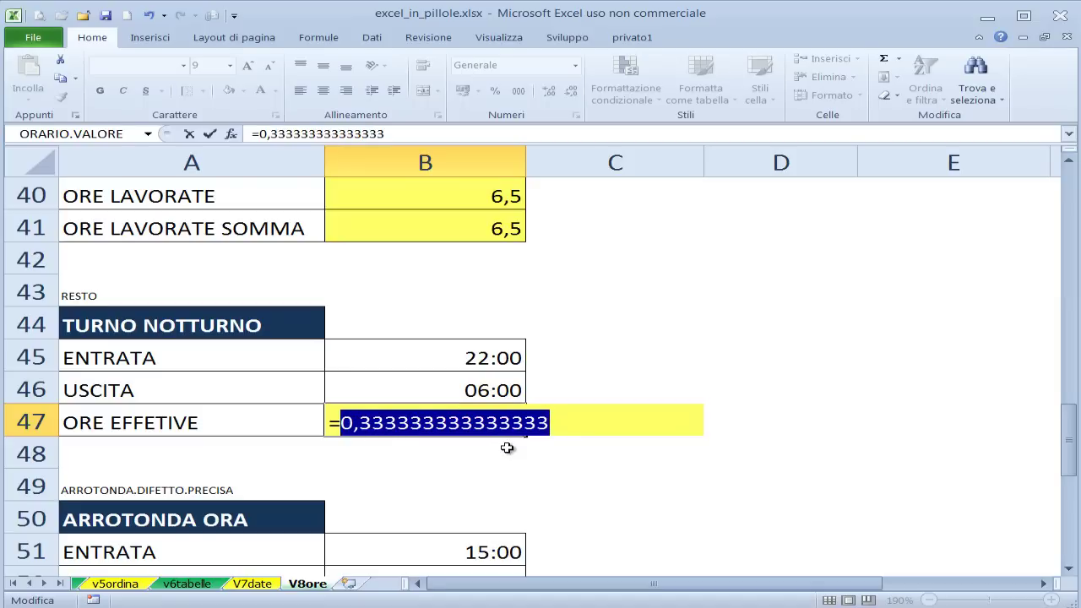
pyautogui.hotkey('ctrl', 'z')
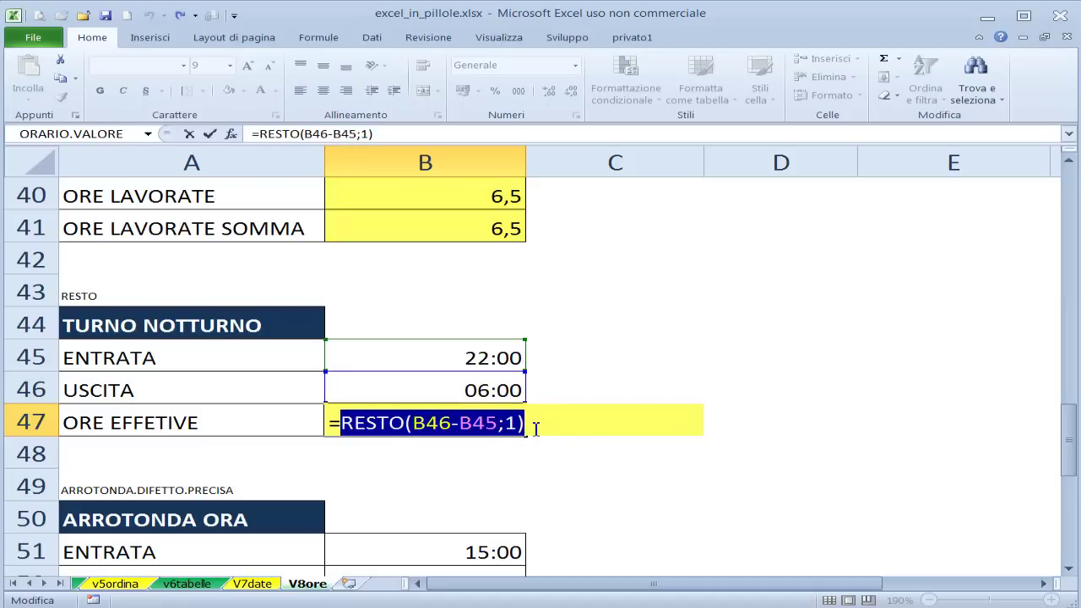
pyautogui.click(535, 423)
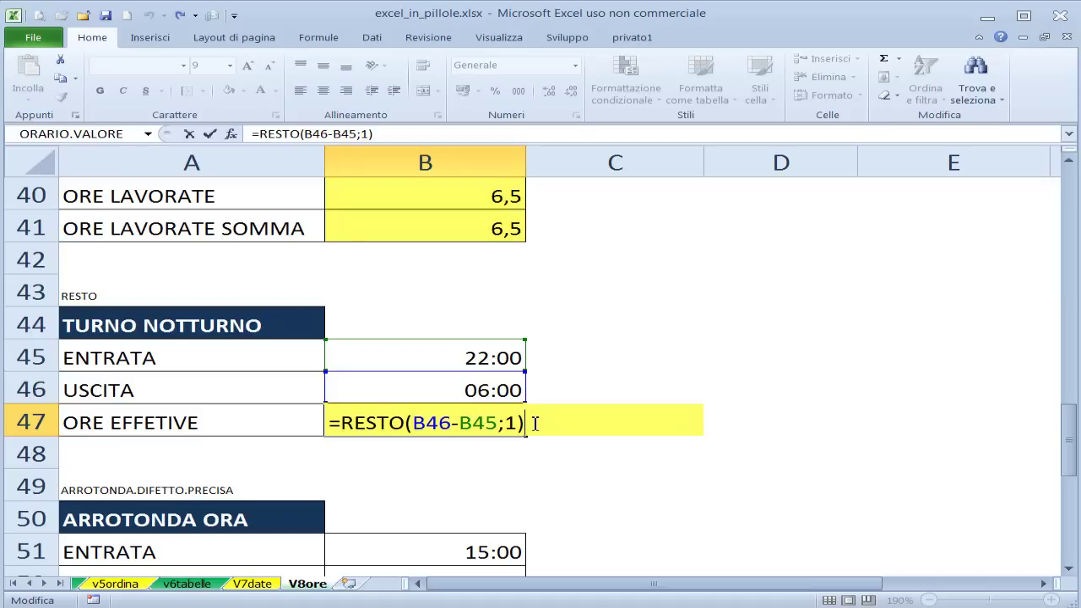
pyautogui.write('*24')
pyautogui.hotkey('ctrl', 'Return')
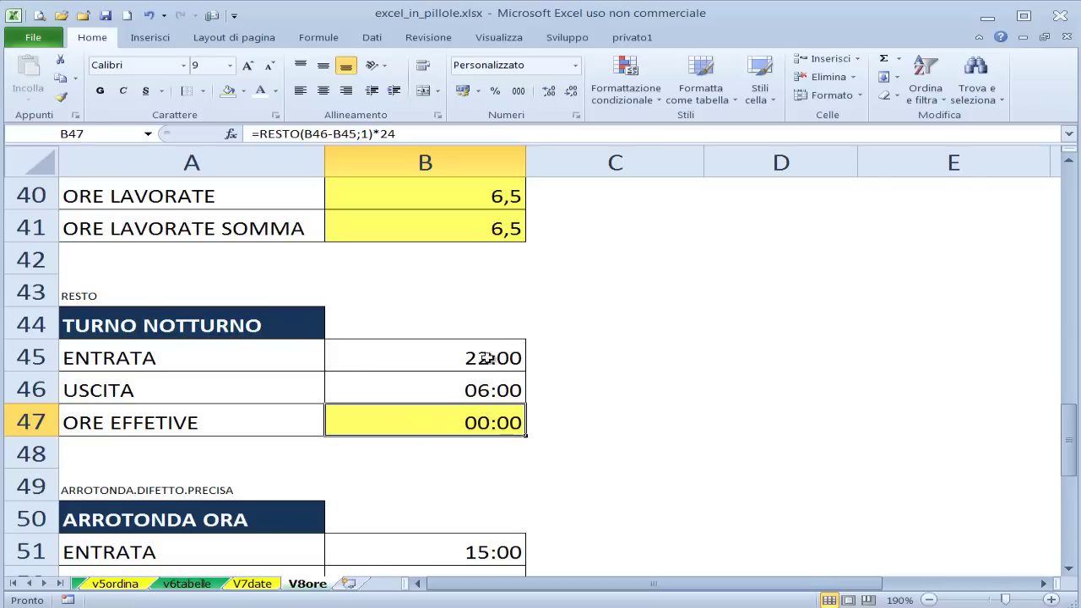
pyautogui.click(575, 65)
pyautogui.click(541, 101)
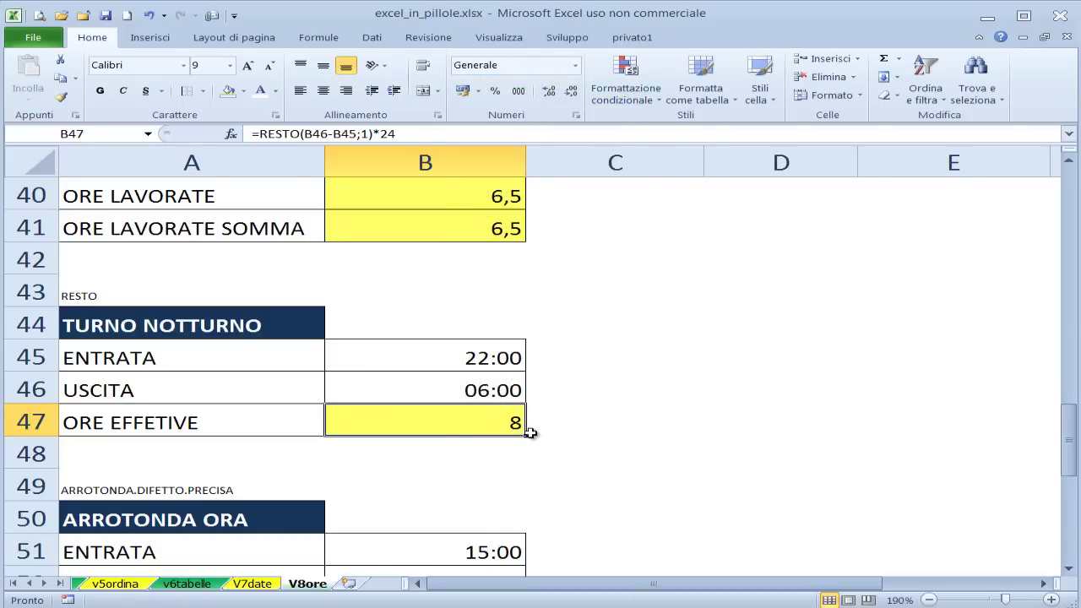
# Change the night-shift exit time in B46 to 06:45.
pyautogui.click(513, 391)
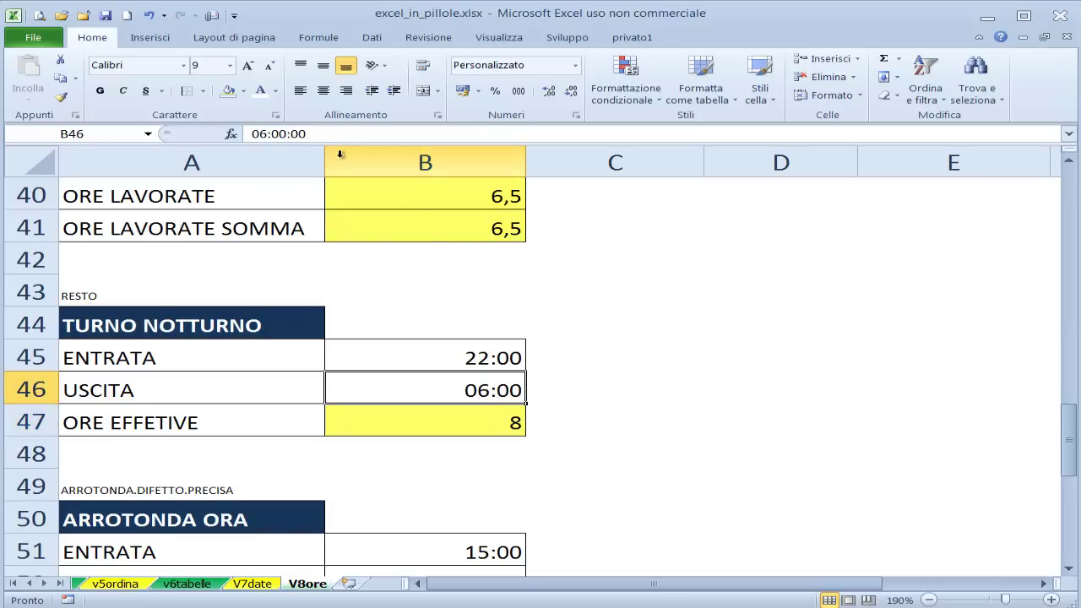
pyautogui.doubleClick(510, 390)
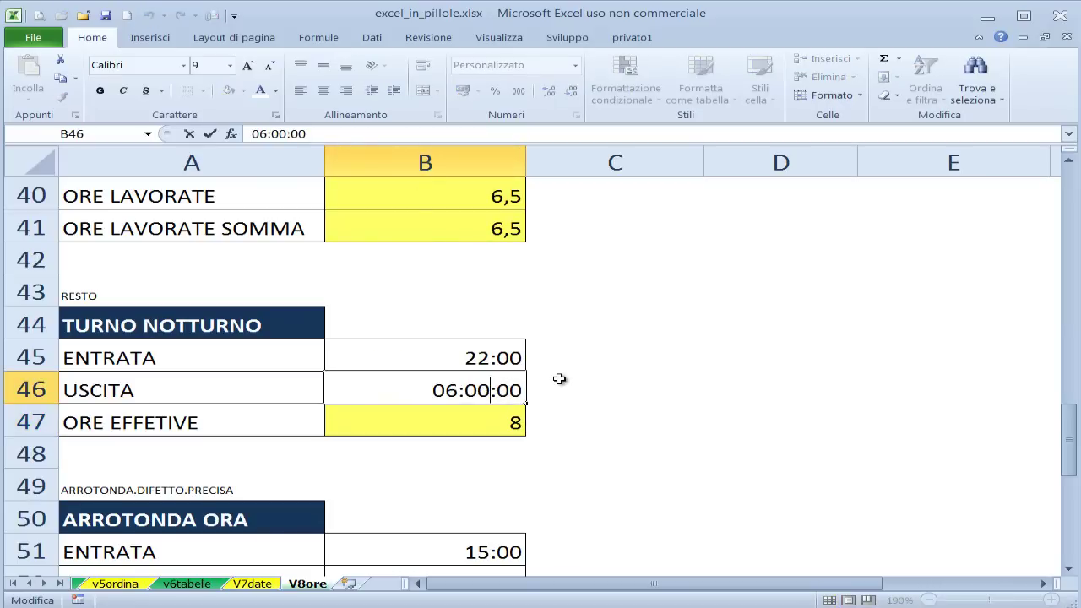
pyautogui.press('BackSpace')
pyautogui.press('BackSpace')
pyautogui.write('45')
pyautogui.press('Return')
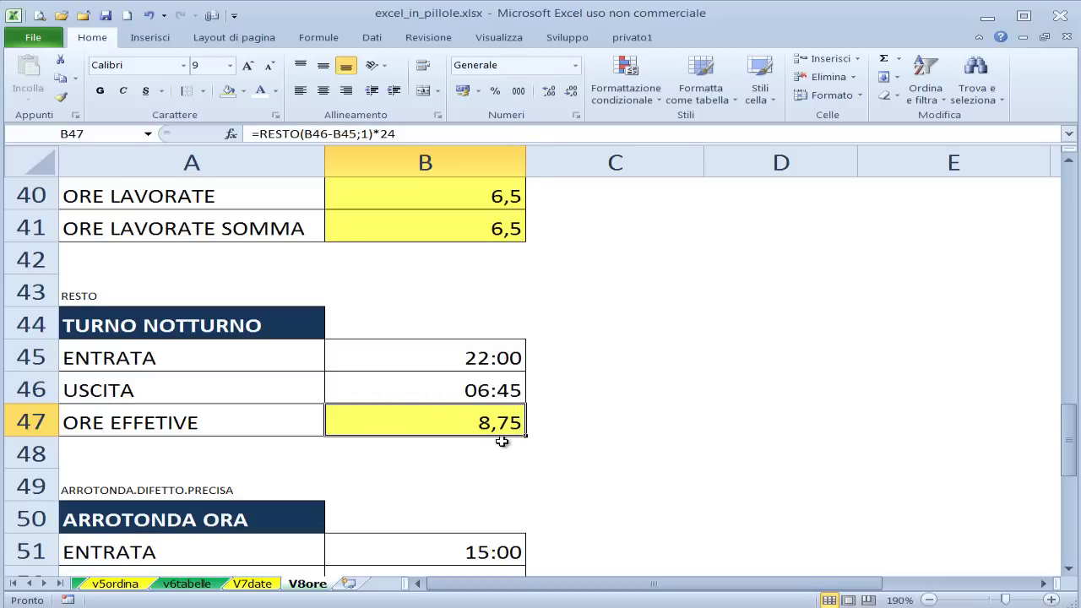
# Label the 8,75 result 'ore industriali' in C47.
pyautogui.click(503, 446)
pyautogui.click(625, 419)
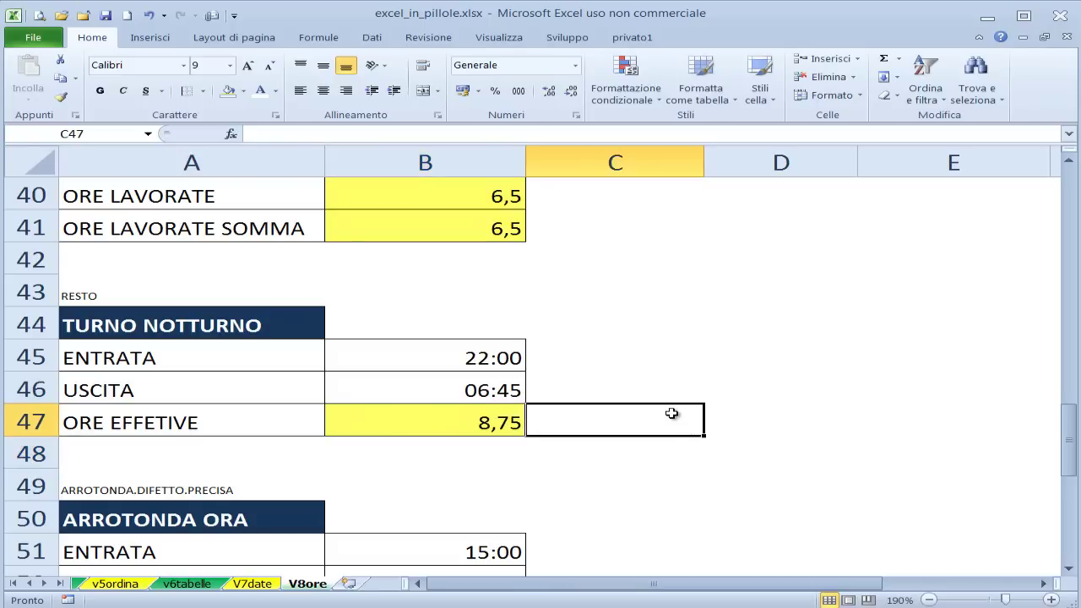
pyautogui.write('ore i')
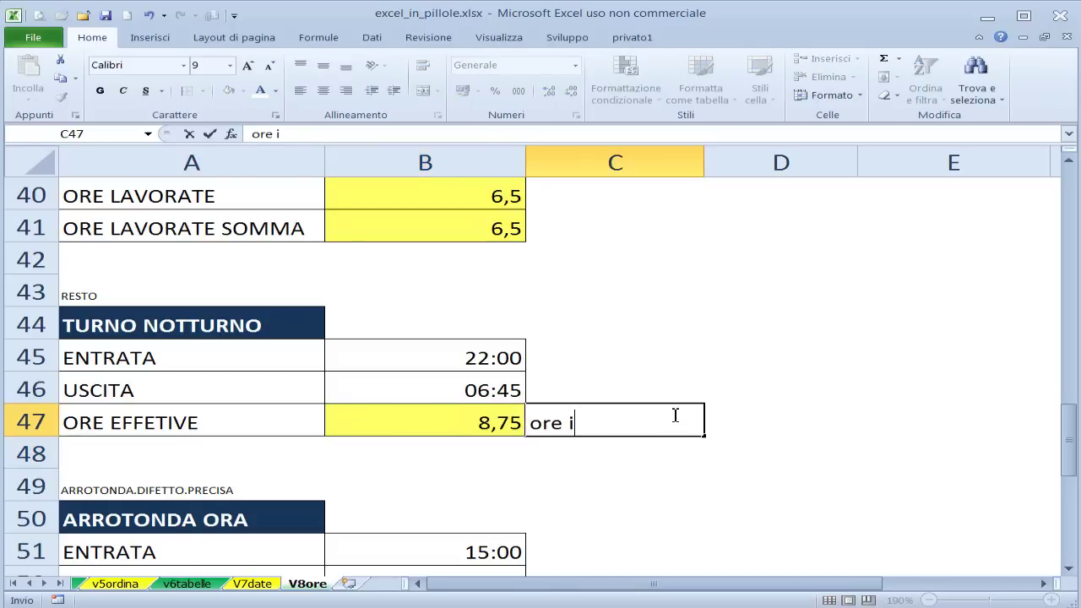
pyautogui.write('ndustri')
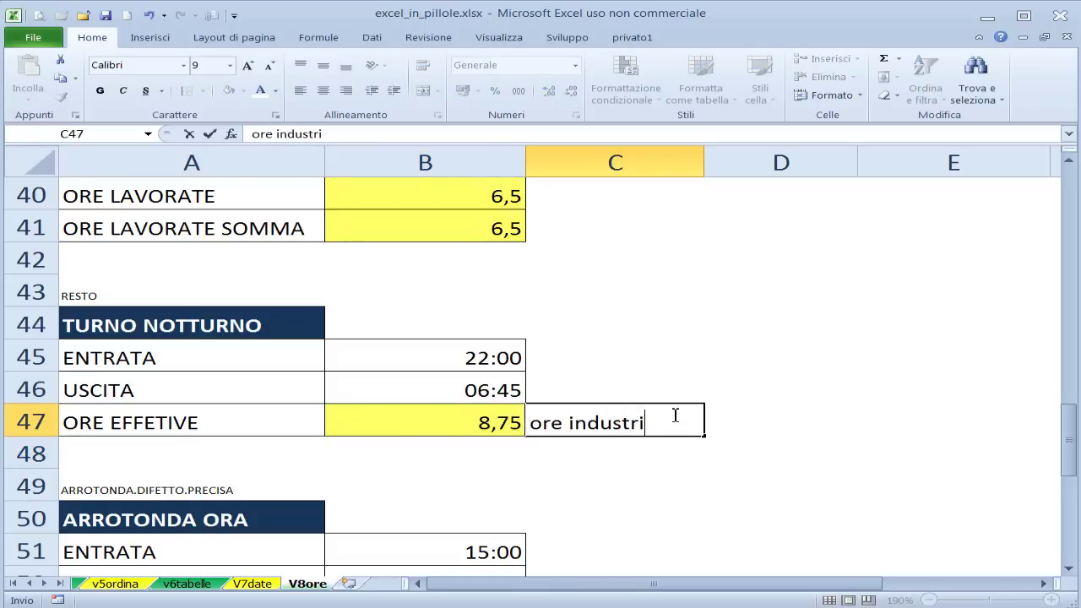
pyautogui.write('ali')
pyautogui.press('Return')
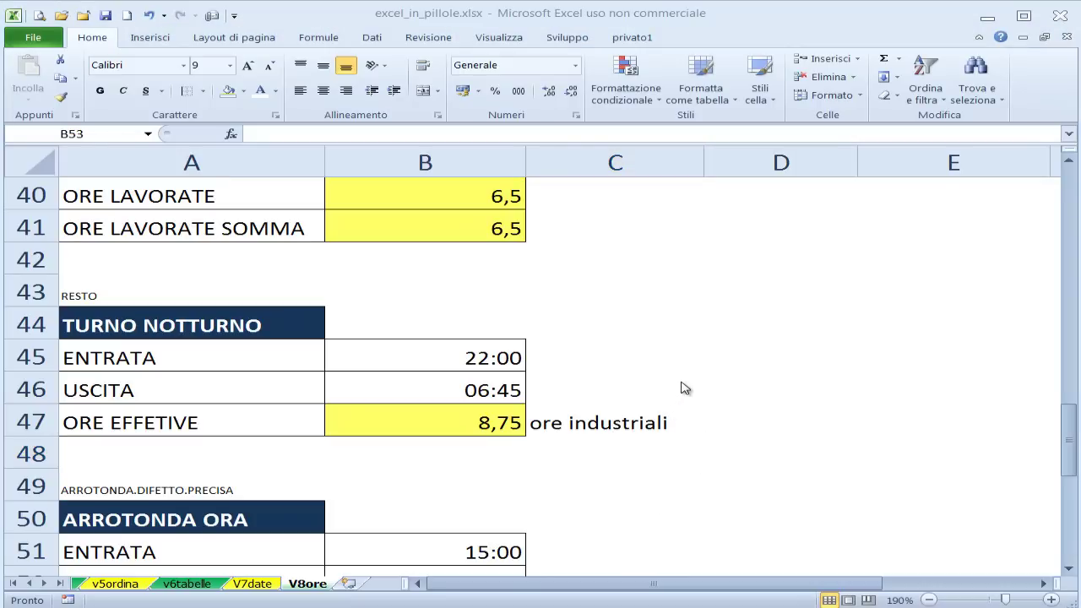
# Start an ARROTONDA.DIFETTO.PRECISA formula in B53.
pyautogui.click(510, 478)
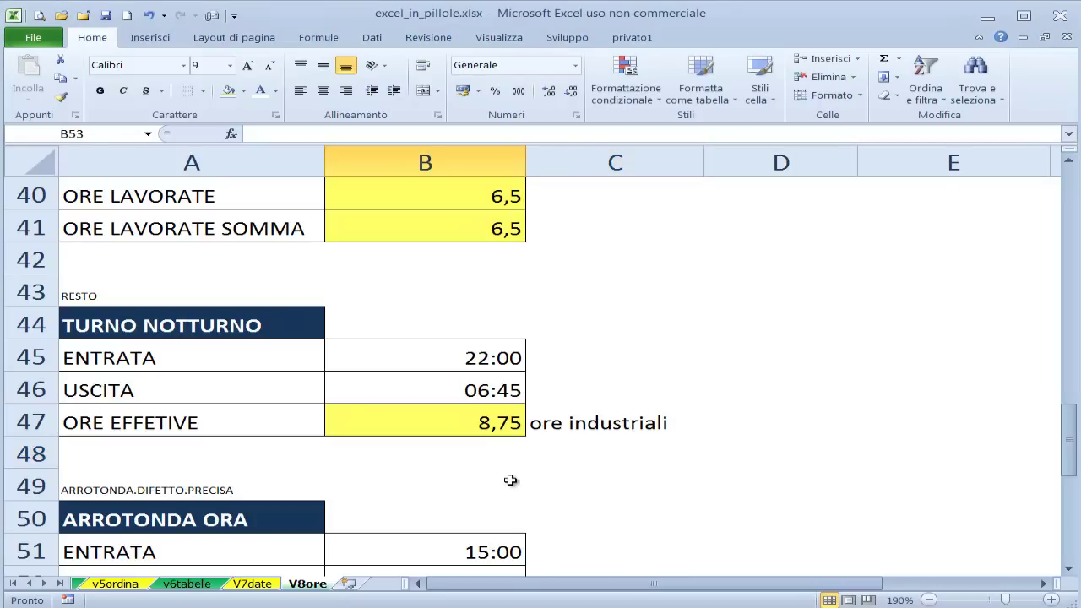
pyautogui.press('Down')
pyautogui.press('Down')
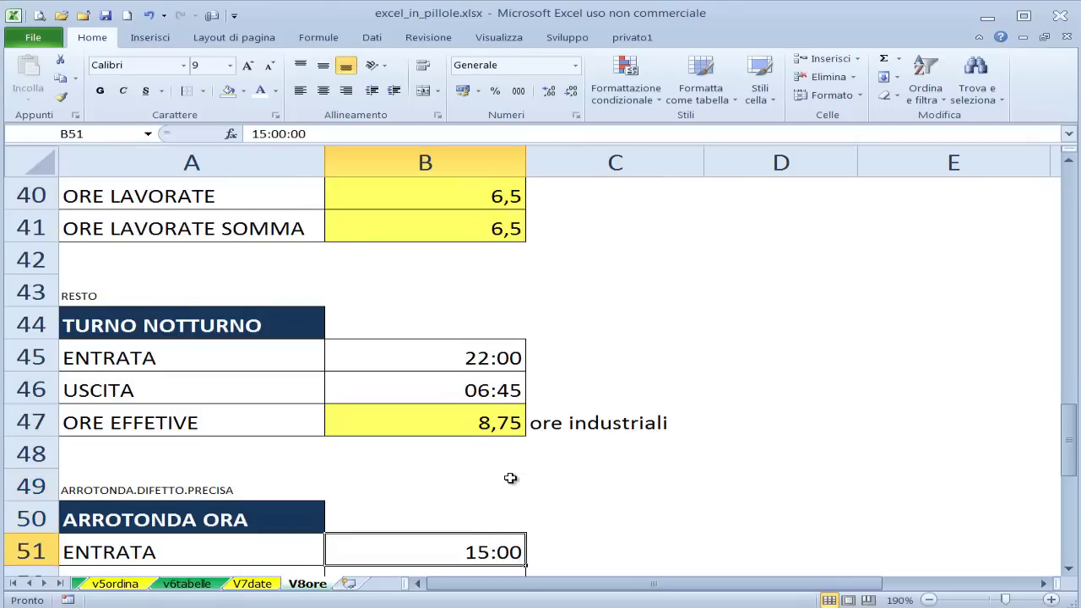
pyautogui.press('Down')
pyautogui.press('Down')
pyautogui.press('Down')
pyautogui.press('Down')
pyautogui.press('Up')
pyautogui.click(510, 478)
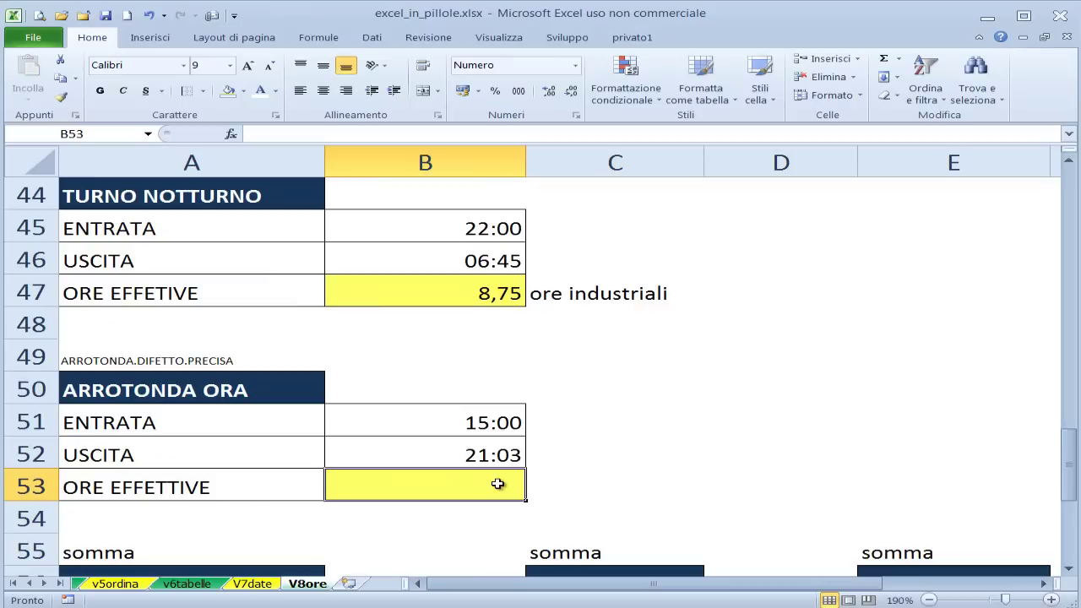
pyautogui.write('=')
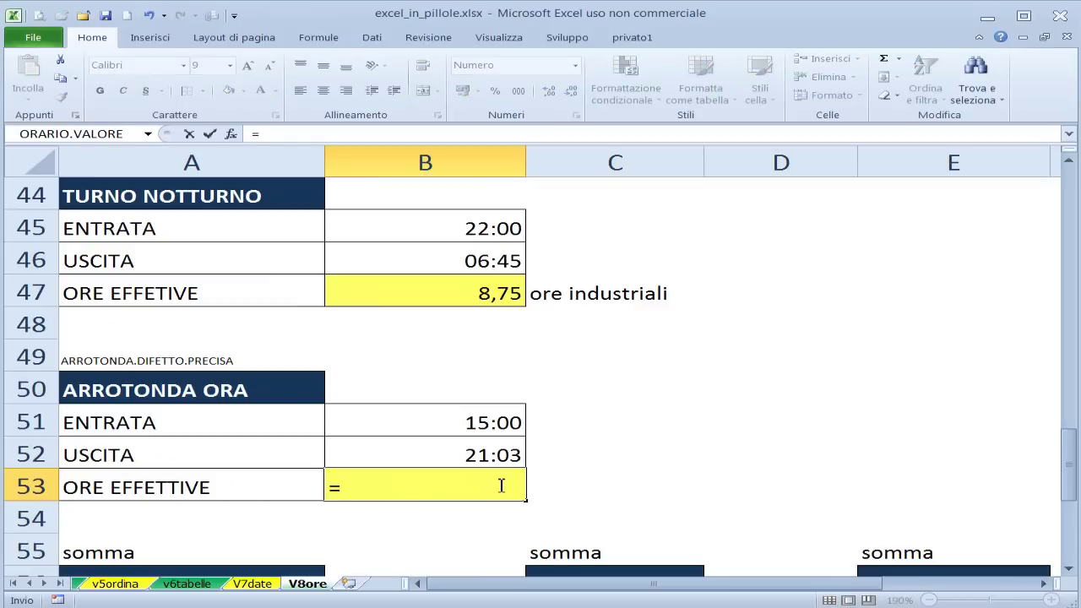
pyautogui.write('arr')
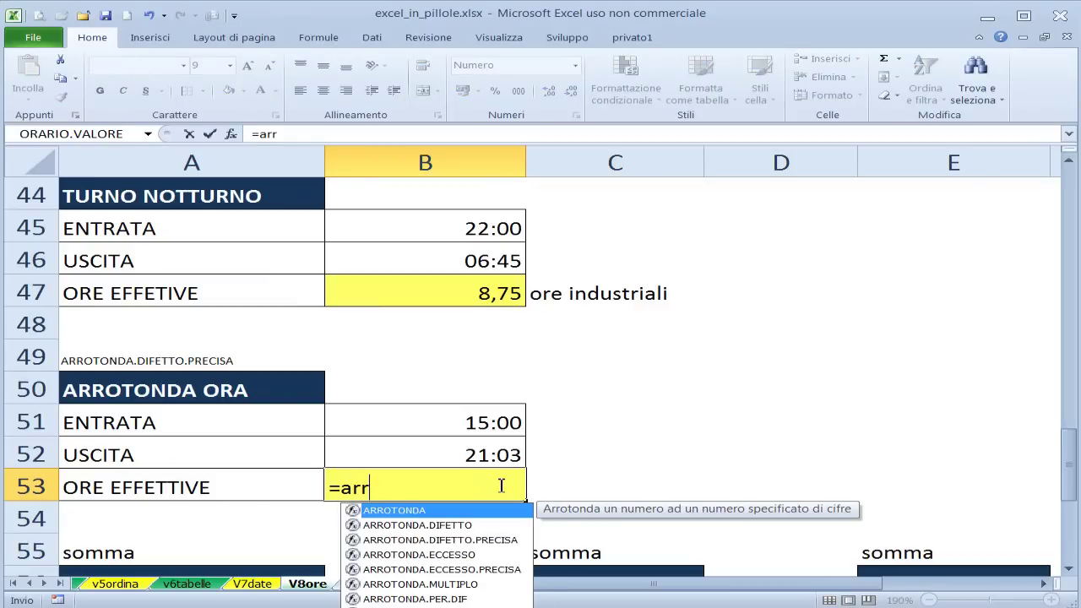
pyautogui.press('Down')
pyautogui.press('Down')
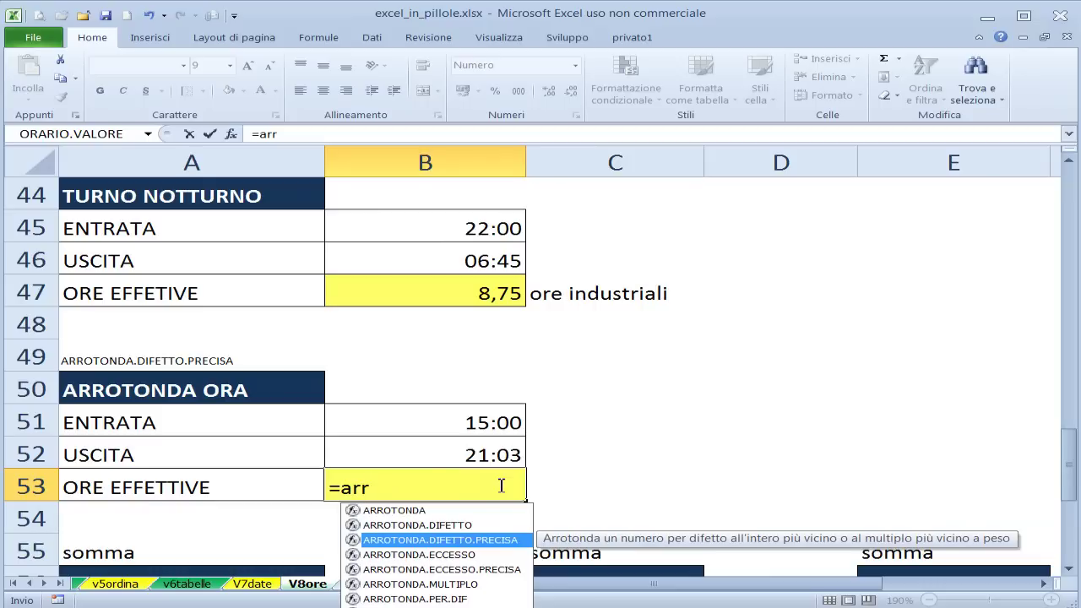
pyautogui.press('Tab')
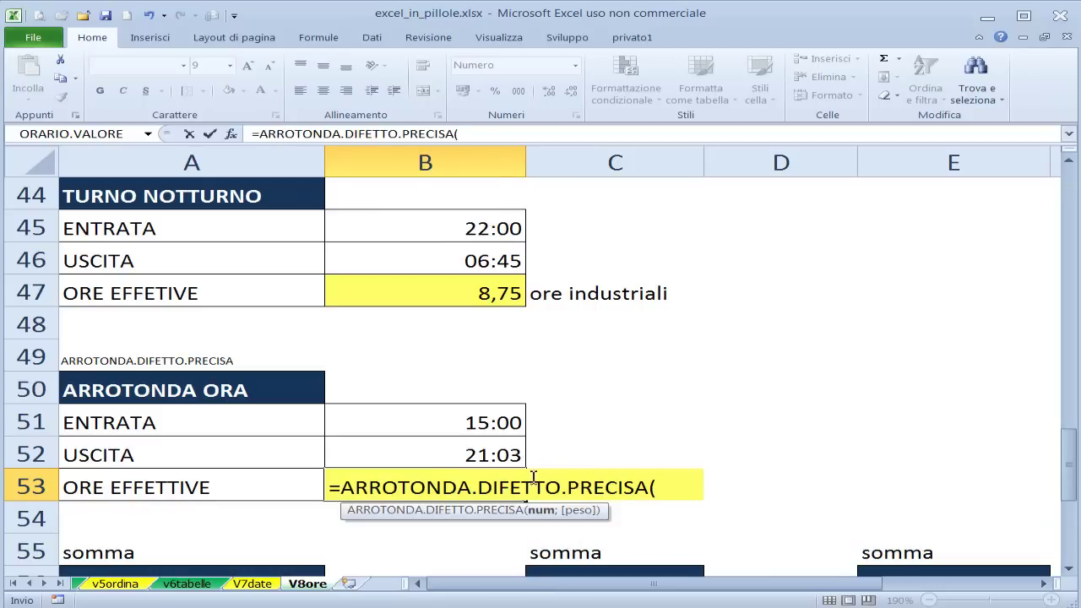
pyautogui.moveTo(338, 510); pyautogui.dragTo(305, 520)
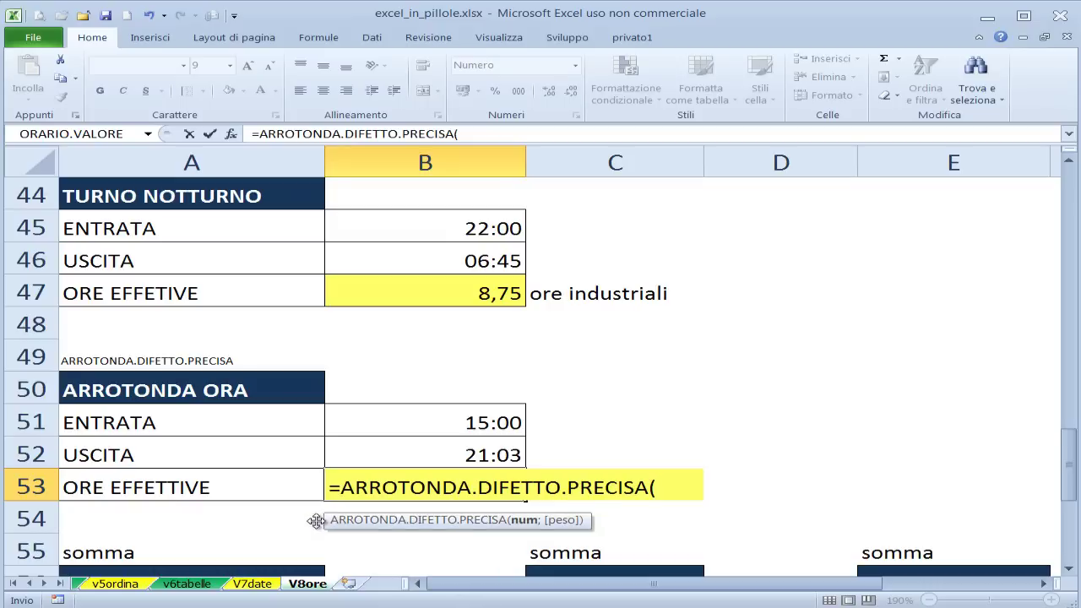
# Round B52-B51 down to the nearest "00:05" in the formula.
pyautogui.click(495, 455)
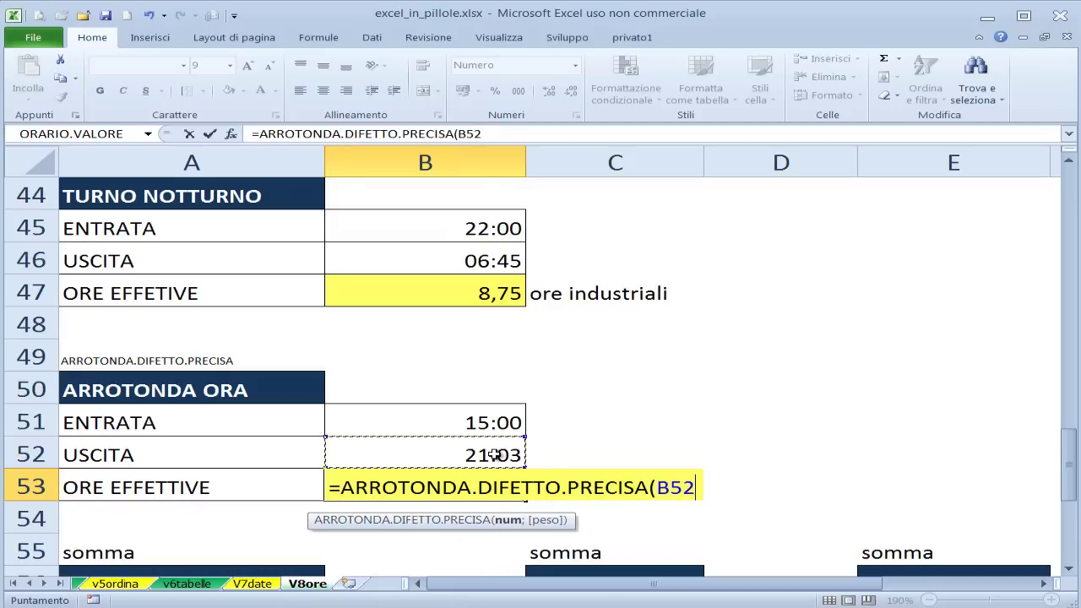
pyautogui.write('-')
pyautogui.click(496, 421)
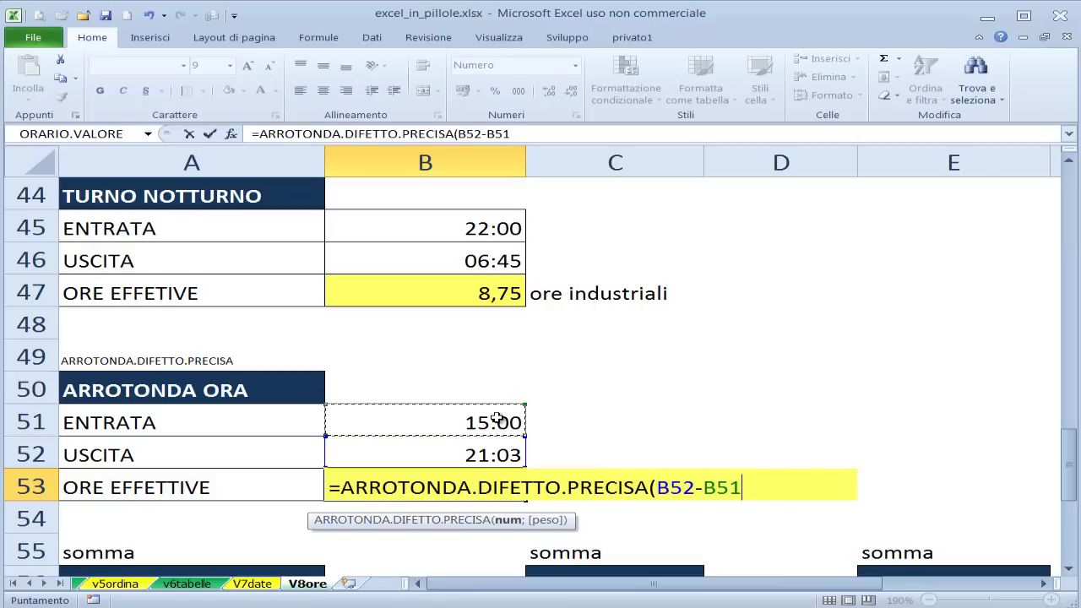
pyautogui.write(';')
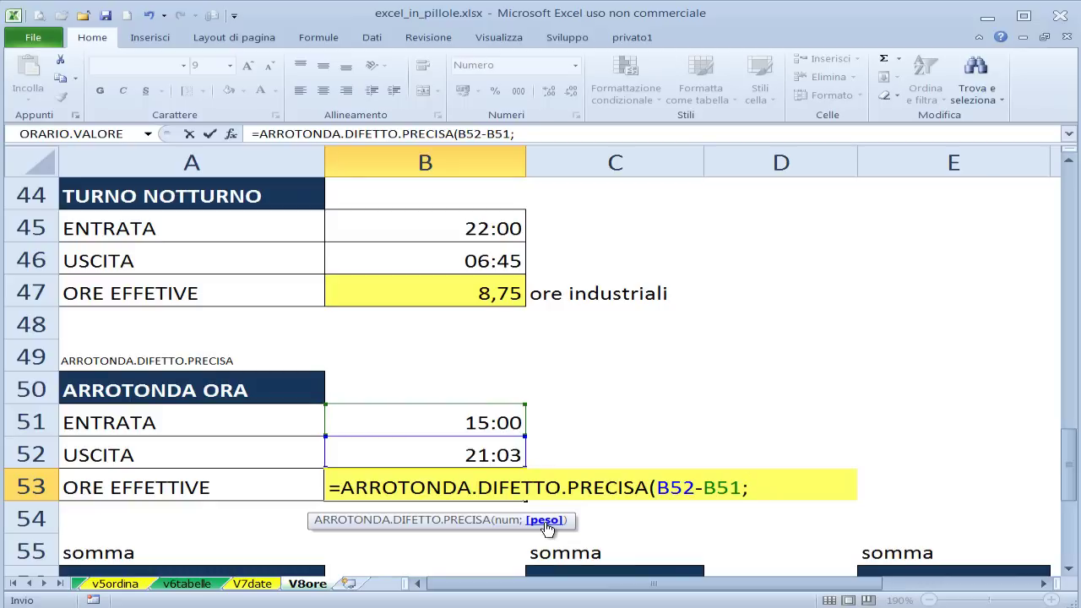
pyautogui.write('"')
pyautogui.write('0')
pyautogui.write('0:')
pyautogui.write('05')
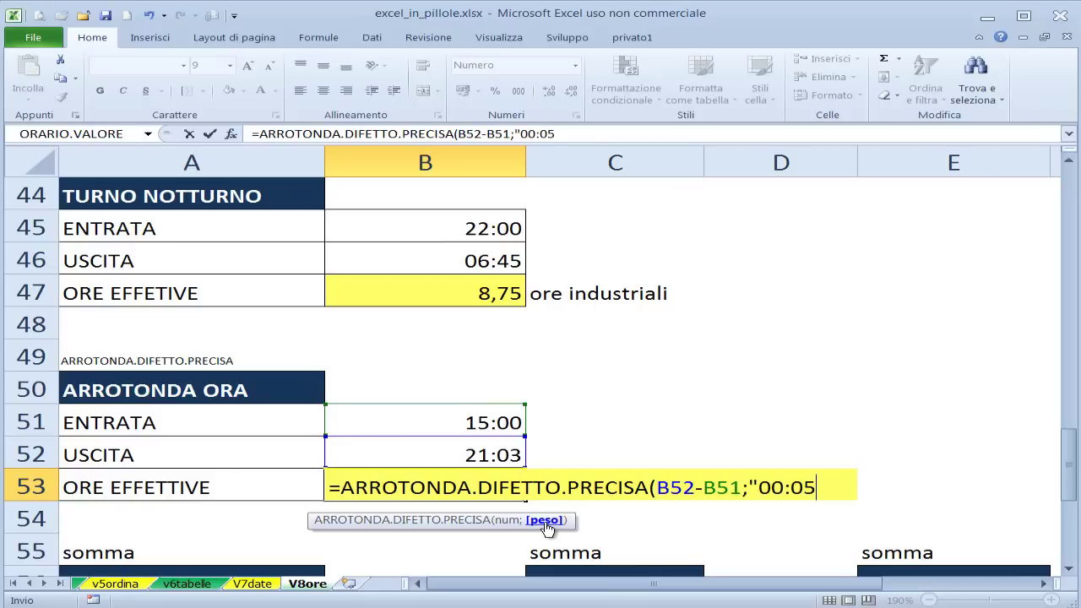
pyautogui.write('")')
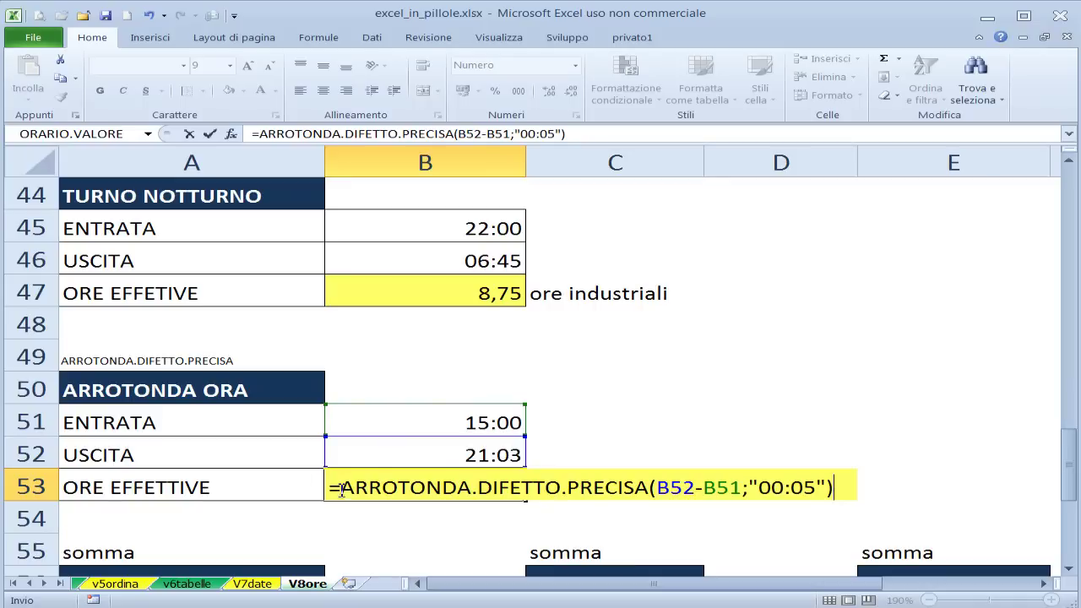
# Preview the rounded value 0,25 with F9, then multiply by 24, giving 6 hours.
pyautogui.moveTo(339, 487); pyautogui.dragTo(836, 481)
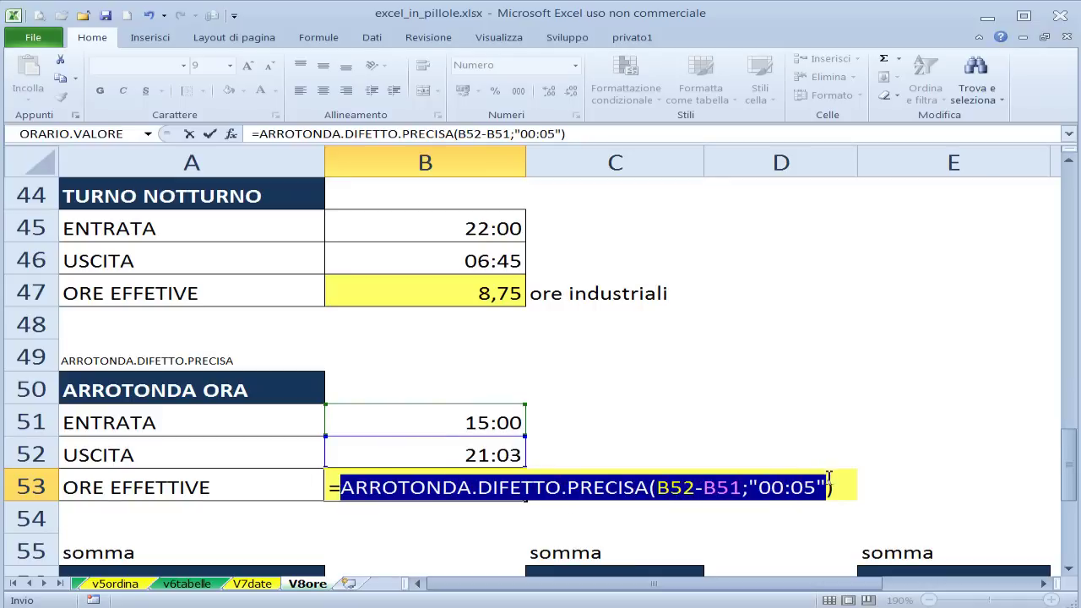
pyautogui.press('F9')
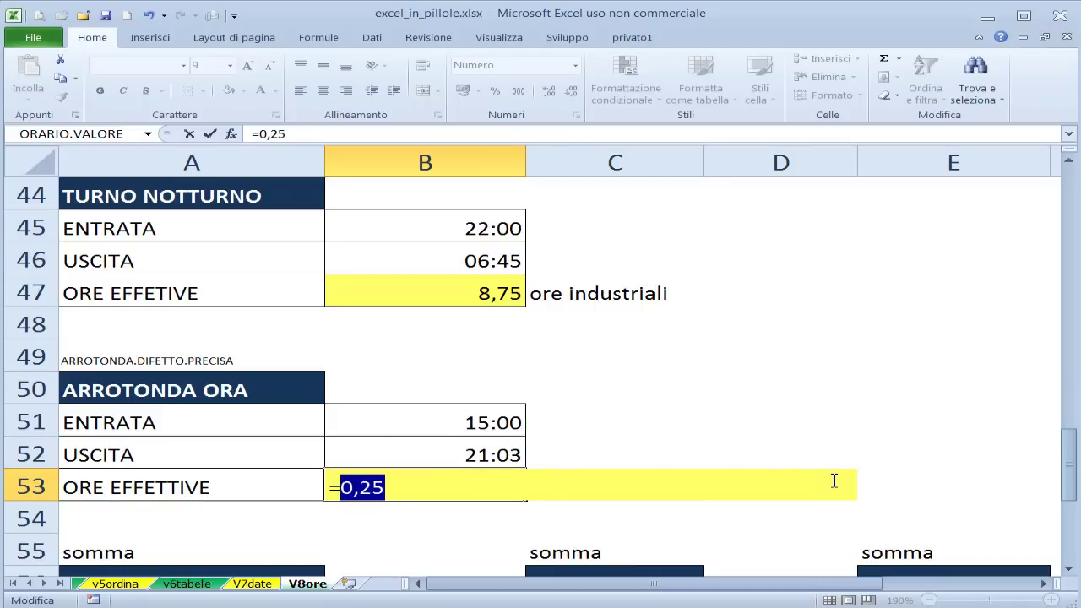
pyautogui.hotkey('ctrl', 'z')
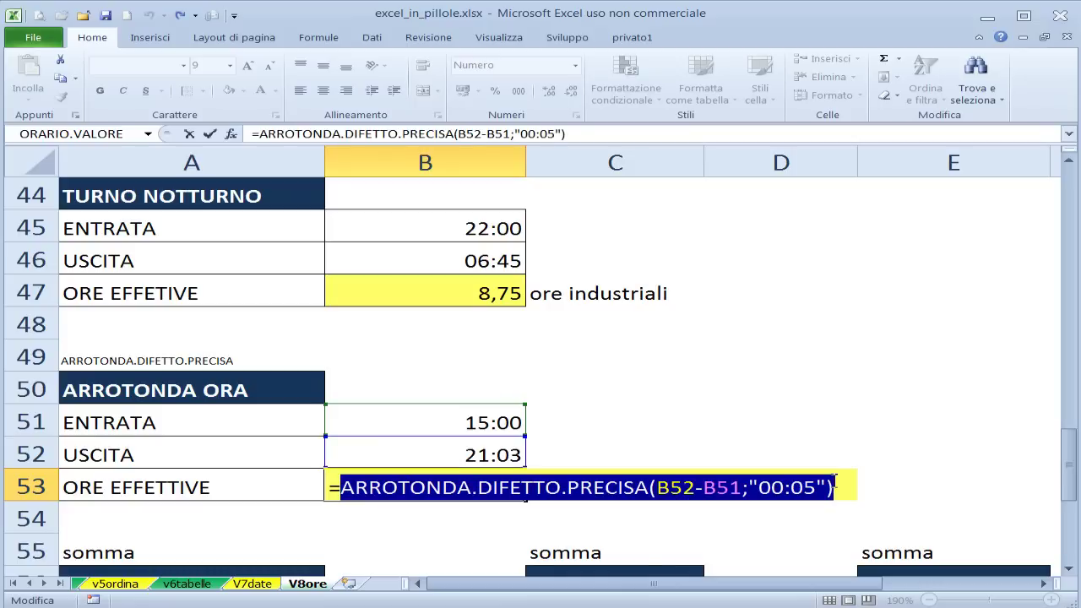
pyautogui.click(844, 490)
pyautogui.write('*')
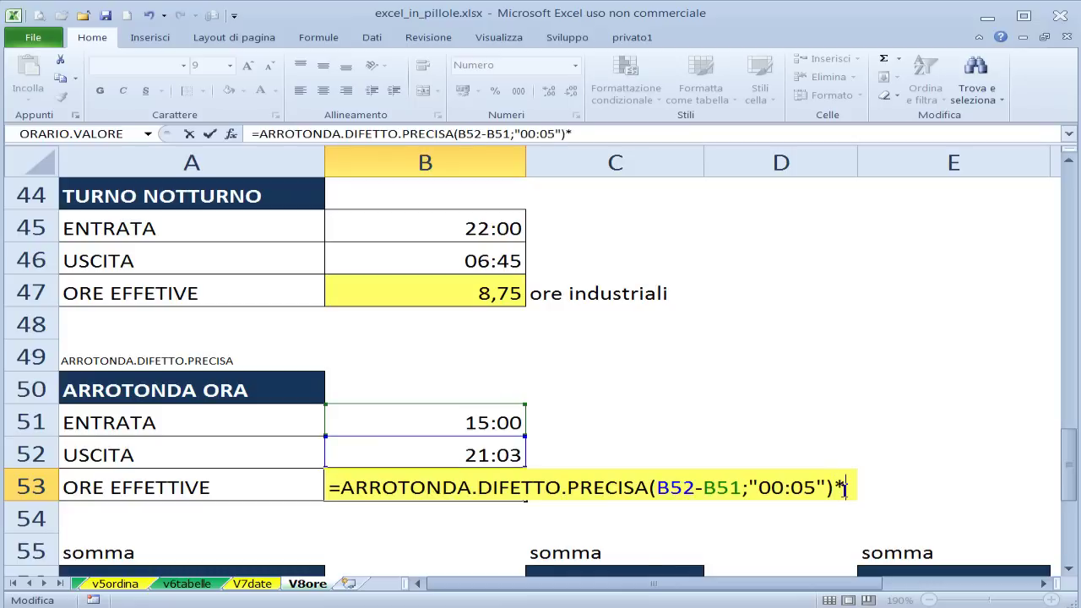
pyautogui.write('24')
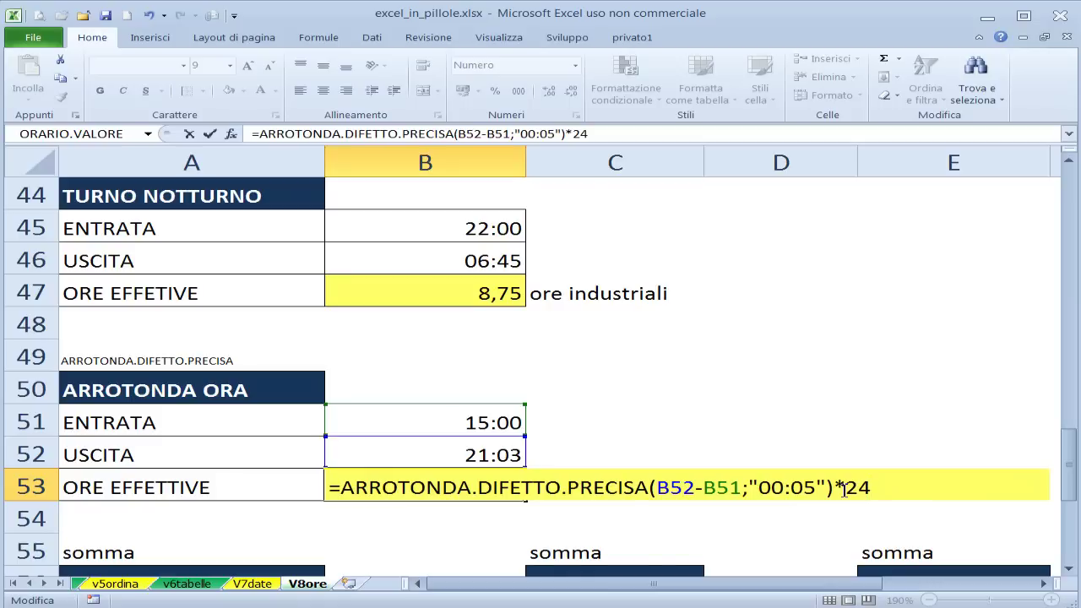
pyautogui.hotkey('ctrl', 'Return')
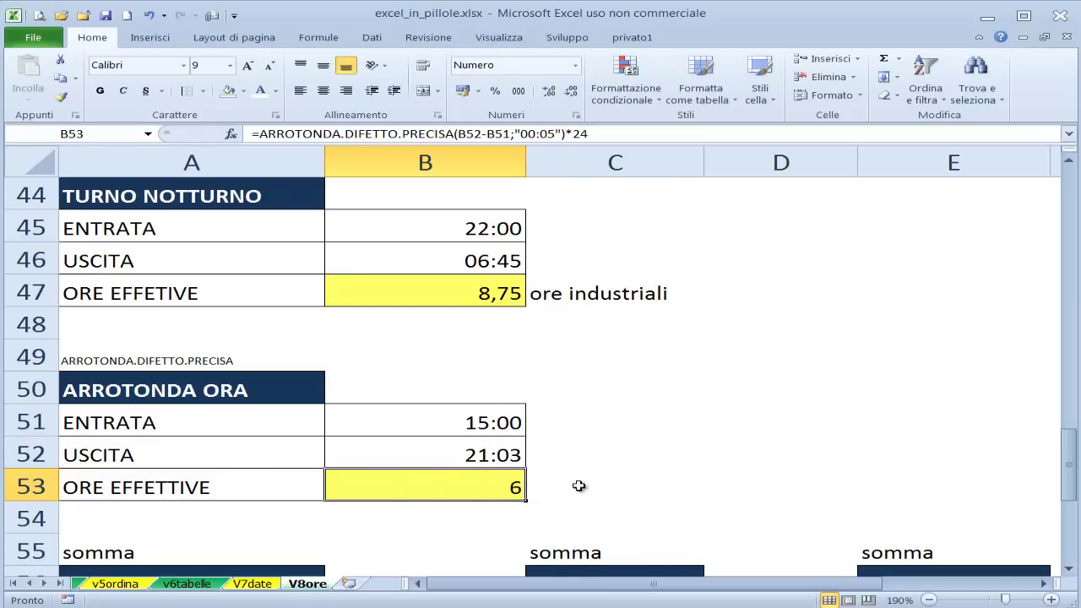
# Try 15:01 in the B51 entry time, then set it to 15:07.
pyautogui.click(497, 429)
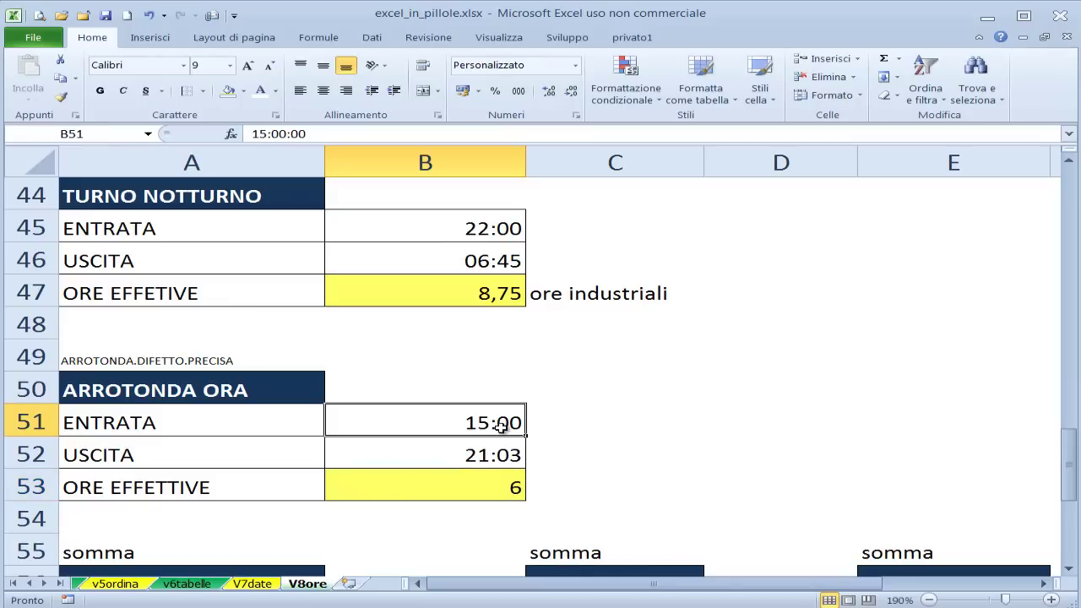
pyautogui.write('15')
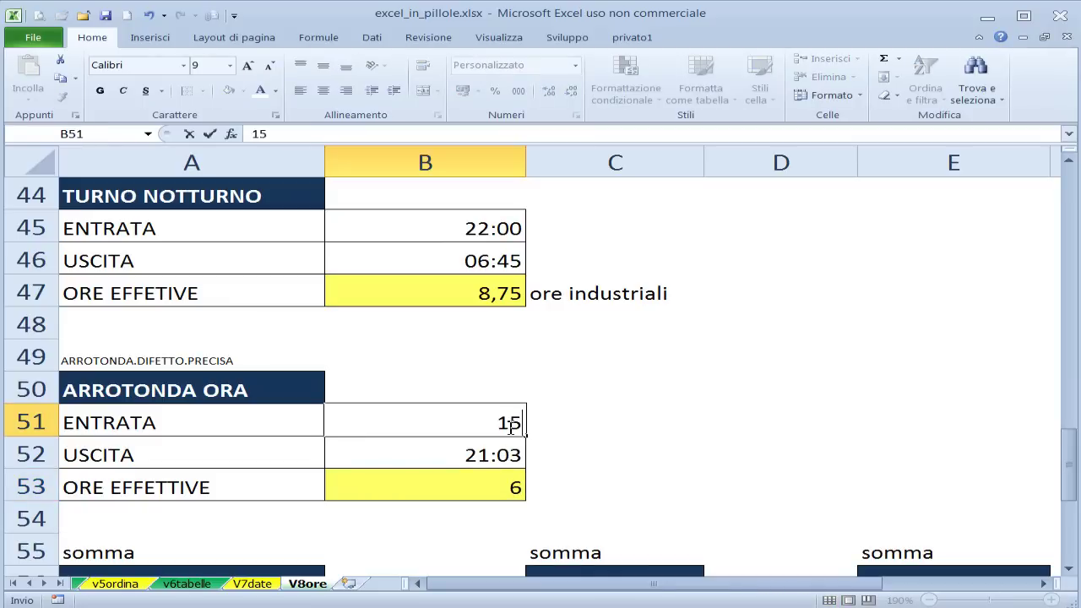
pyautogui.write(':01')
pyautogui.press('Return')
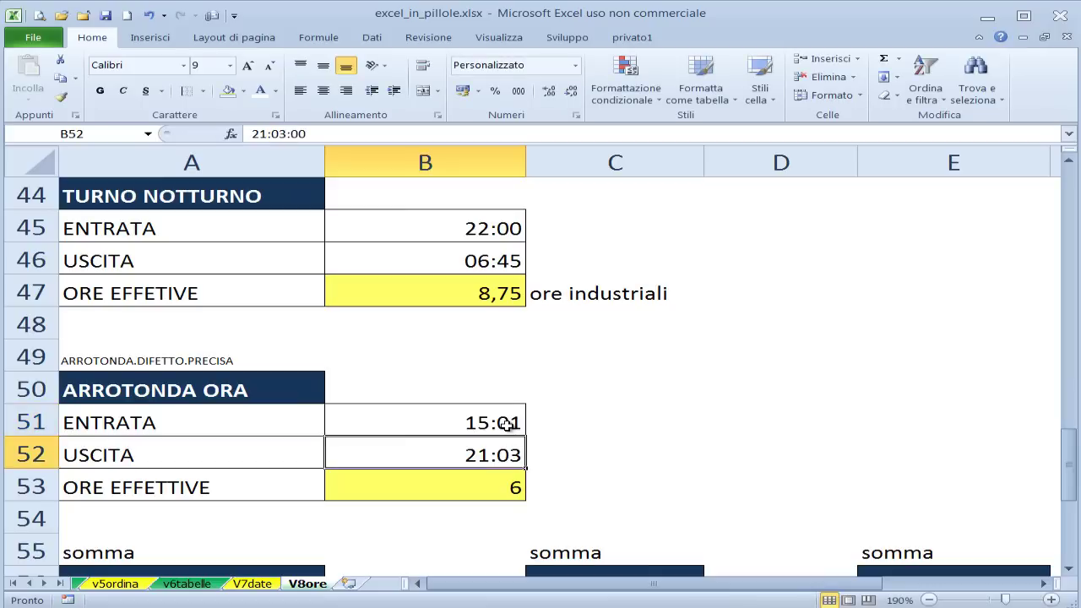
pyautogui.click(507, 424)
pyautogui.write('15')
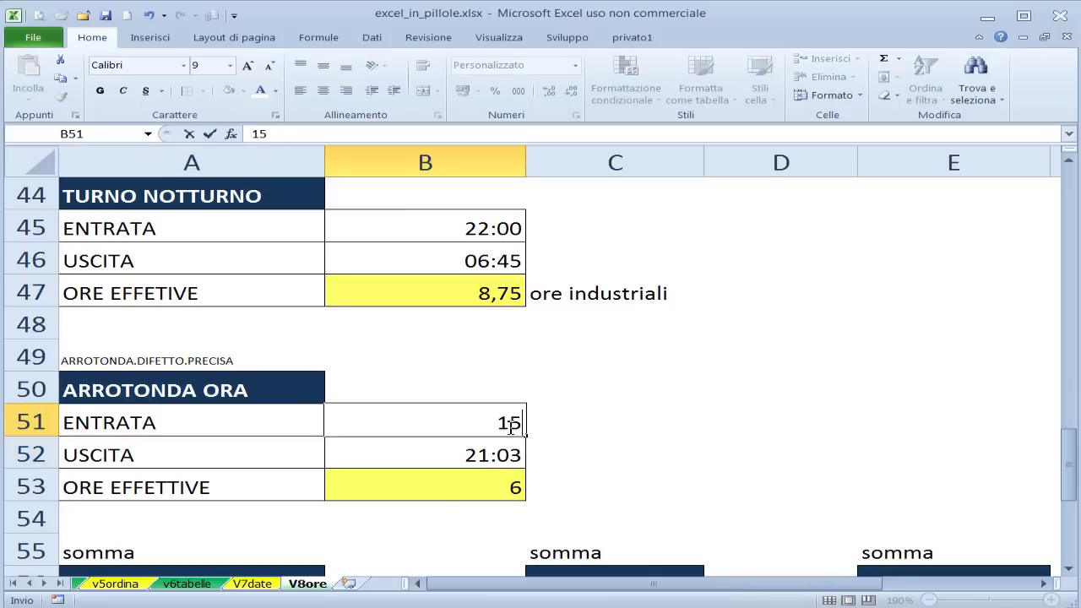
pyautogui.write(':07')
pyautogui.press('Return')
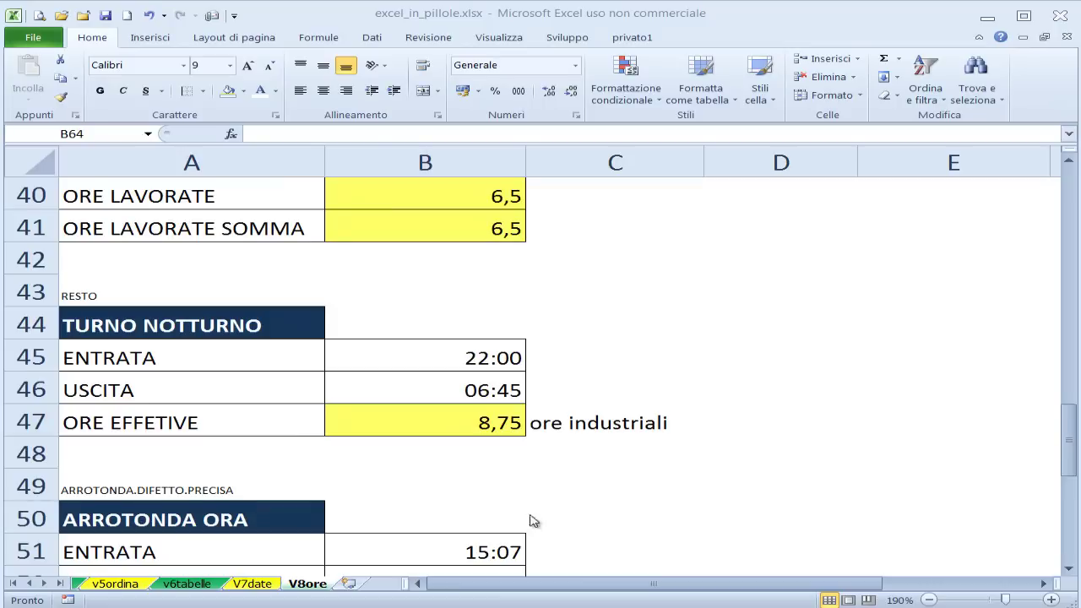
# Narrow columns B and D and adjust column E to bring the three tables closer.
pyautogui.scroll(-2, 514, 494)
pyautogui.scroll(-1, 489, 483)
pyautogui.scroll(-2, 489, 483)
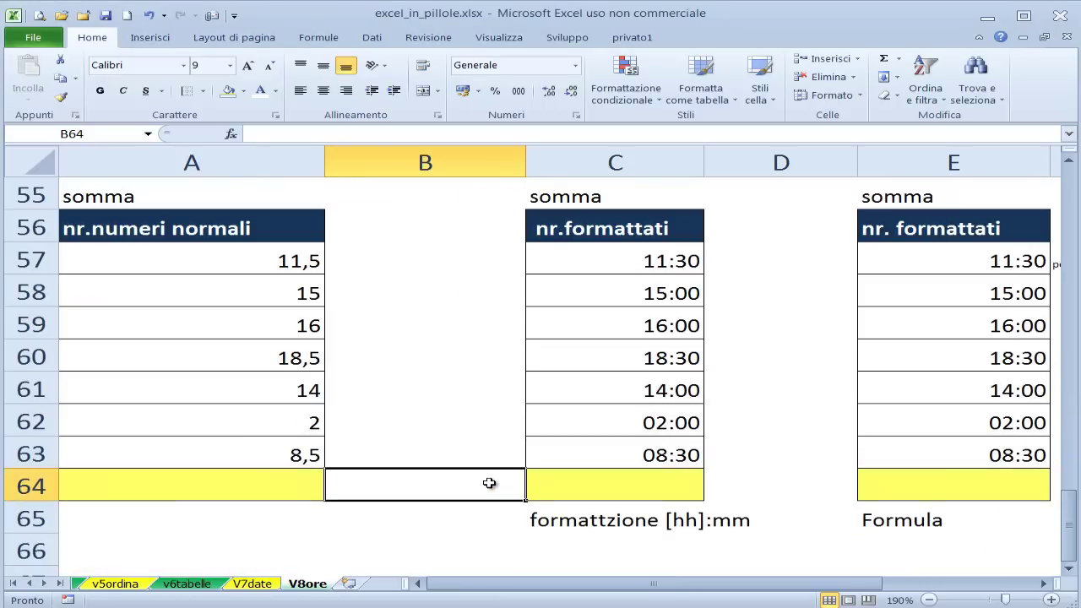
pyautogui.moveTo(526, 167); pyautogui.dragTo(440, 165)
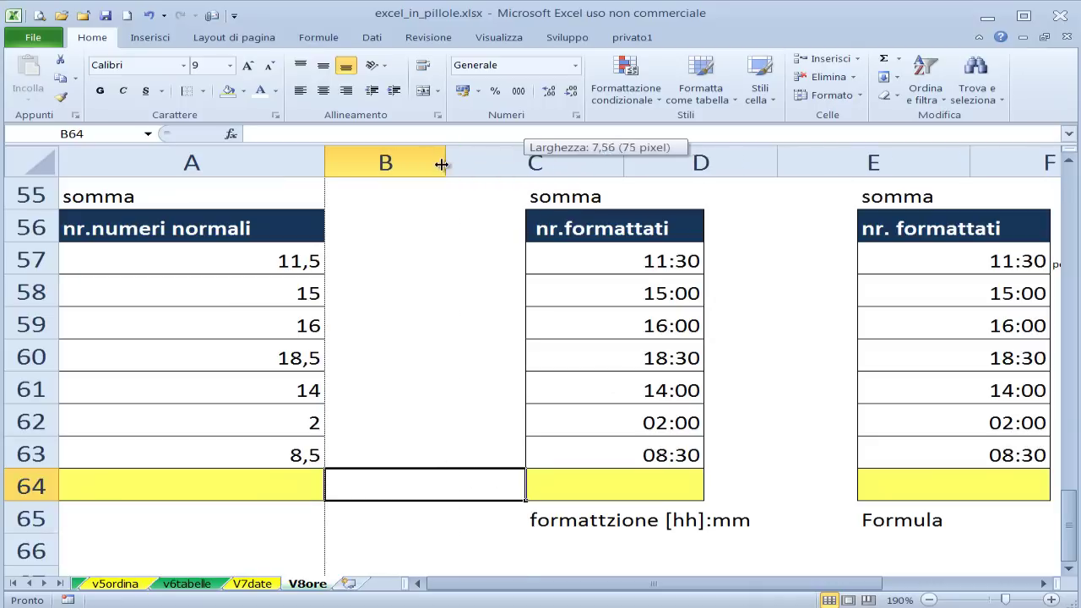
pyautogui.moveTo(769, 159); pyautogui.dragTo(756, 161)
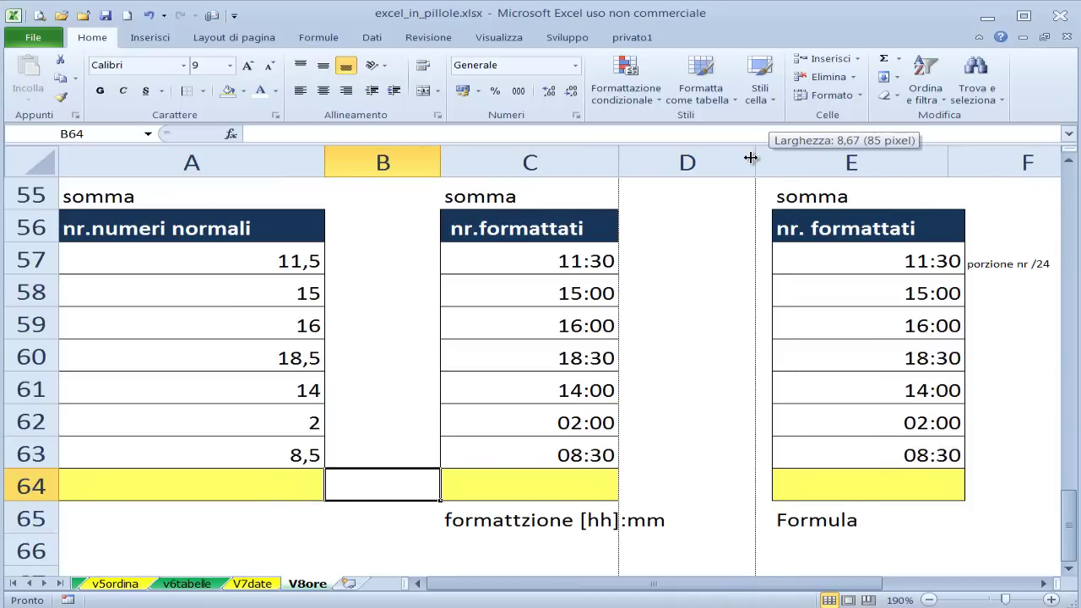
pyautogui.moveTo(948, 166); pyautogui.dragTo(957, 167)
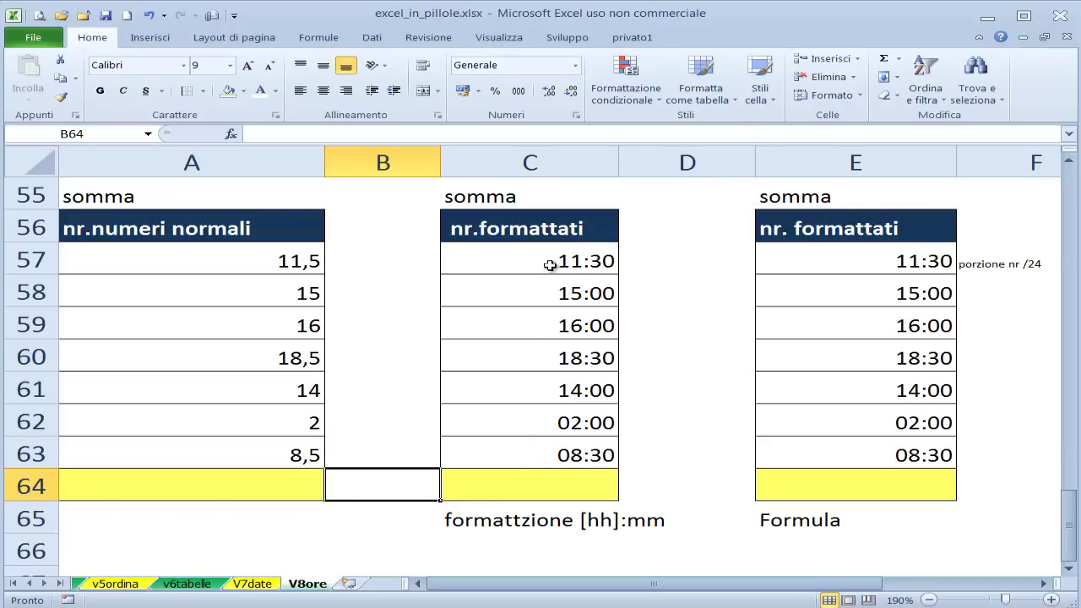
# Select A57:A63 to check their sum, then select total cell A64.
pyautogui.click(287, 494)
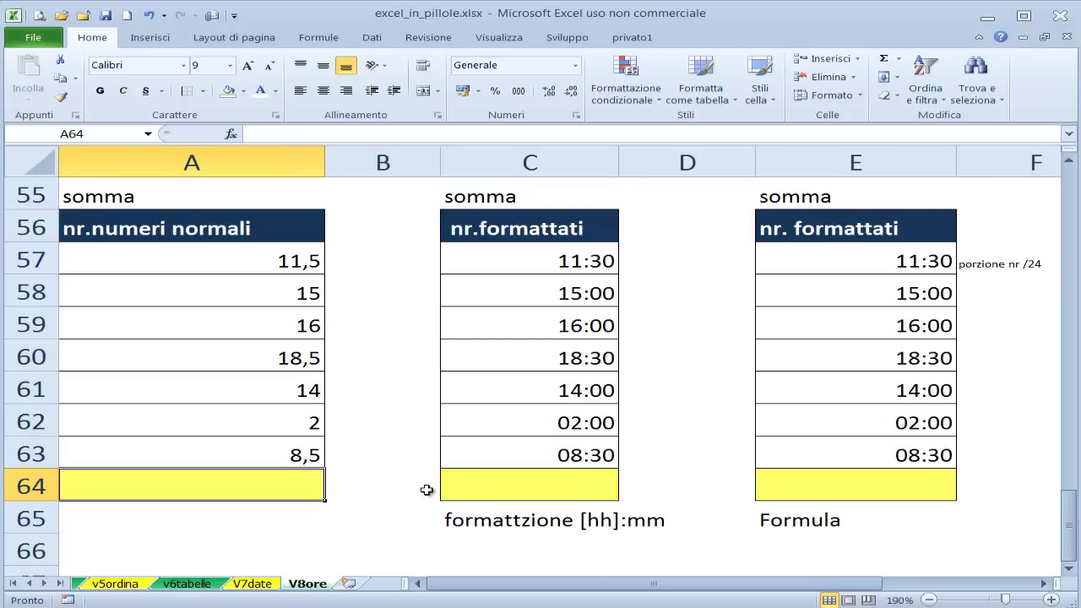
pyautogui.click(314, 265)
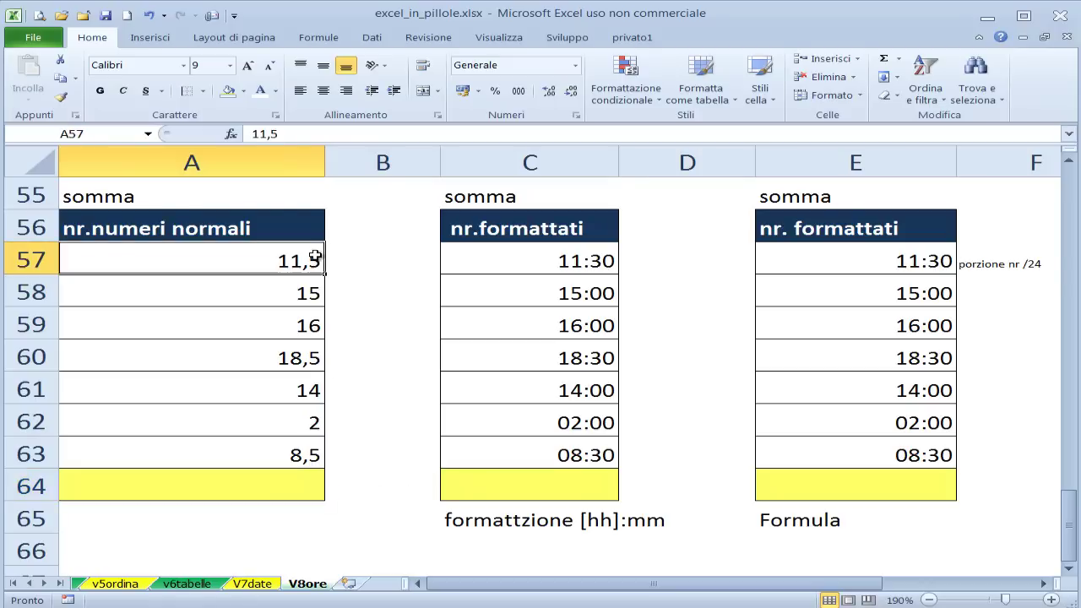
pyautogui.moveTo(311, 264); pyautogui.dragTo(309, 443)
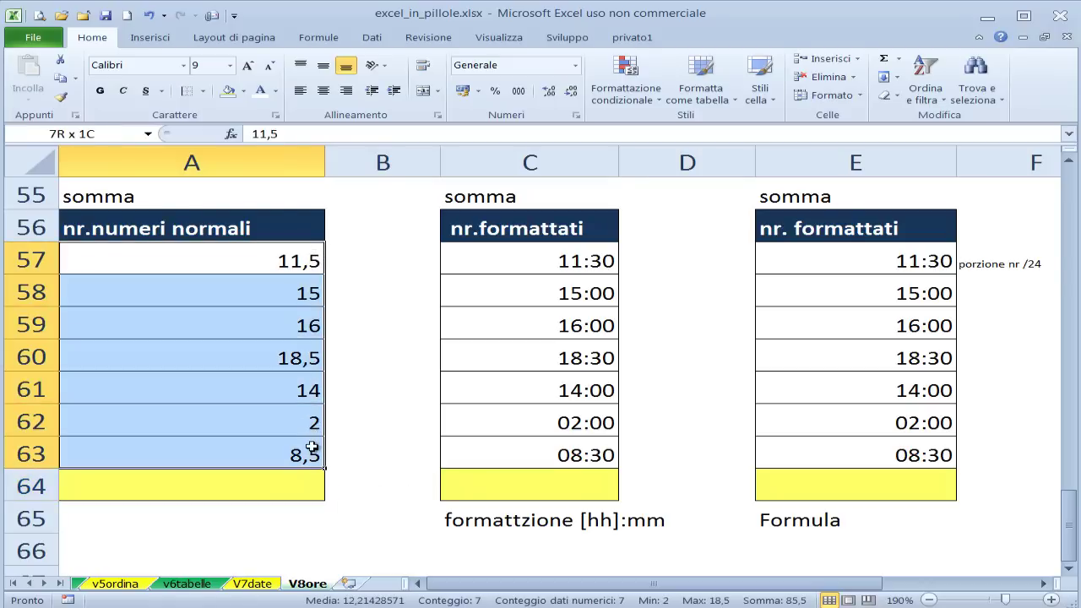
pyautogui.click(295, 261)
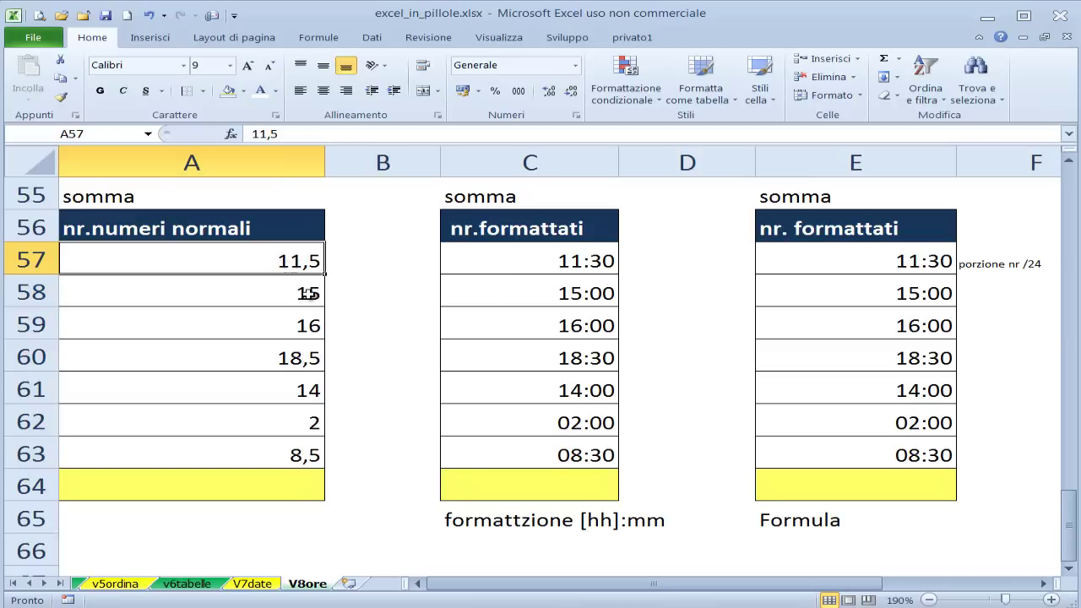
pyautogui.click(299, 483)
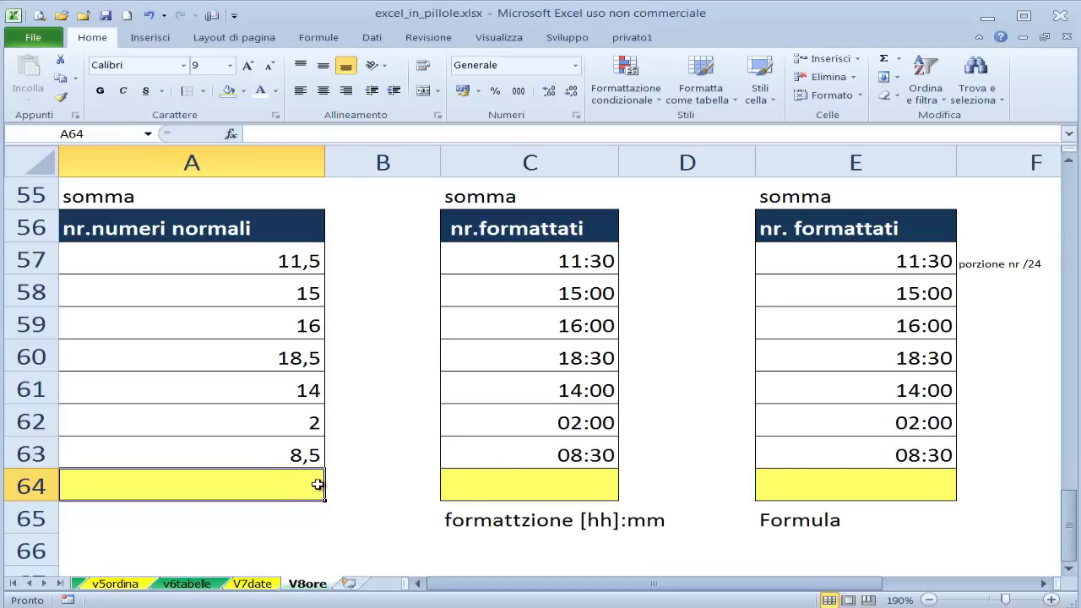
# AutoSum the plain hours A57:A63 into A64, giving 85,5.
pyautogui.write('=soo')
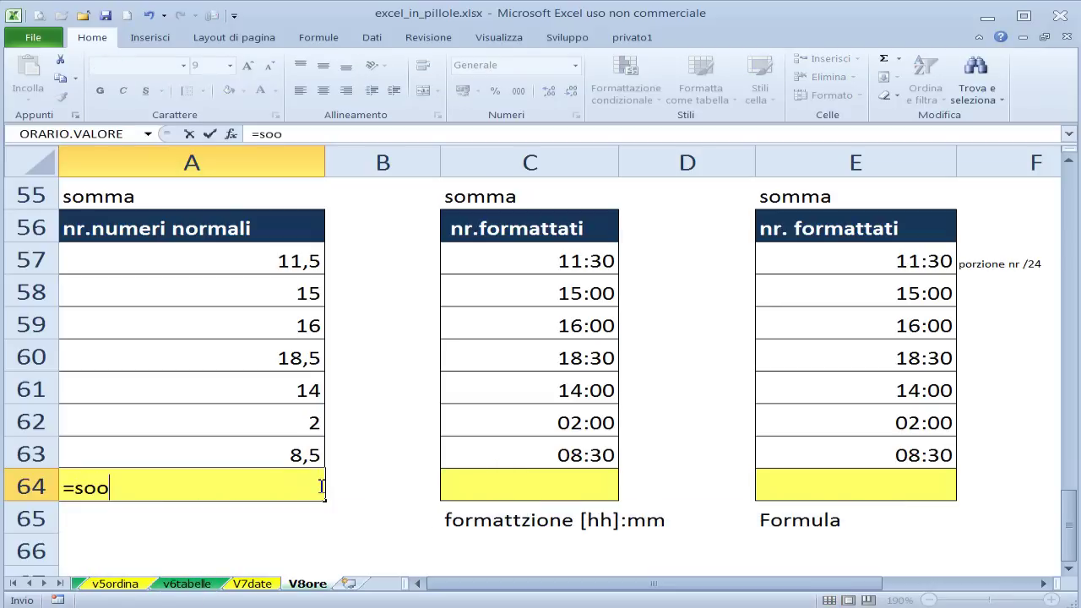
pyautogui.press('Escape')
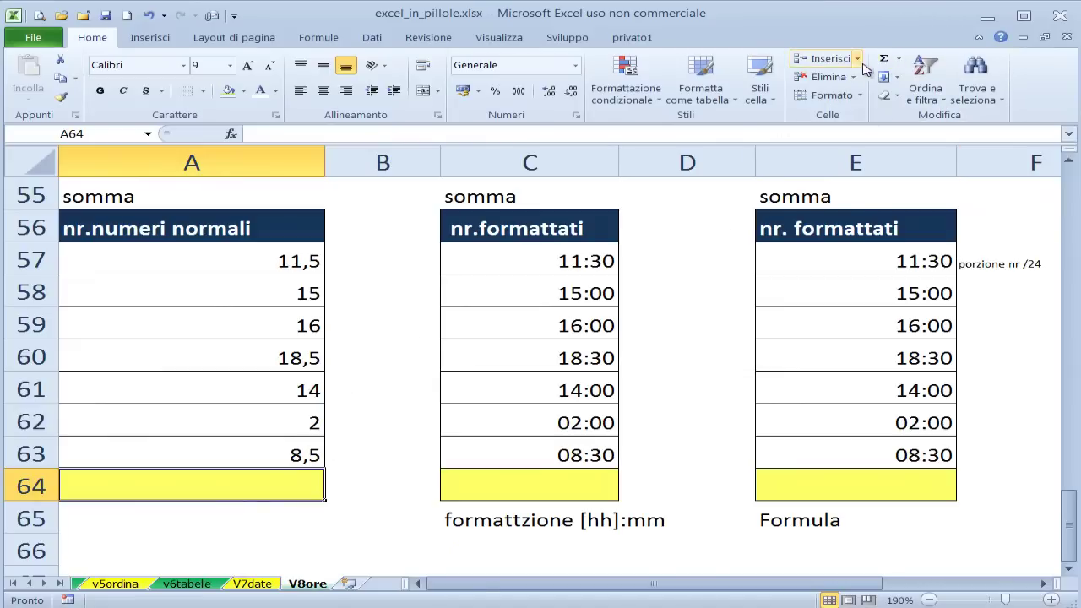
pyautogui.click(889, 60)
pyautogui.press('Return')
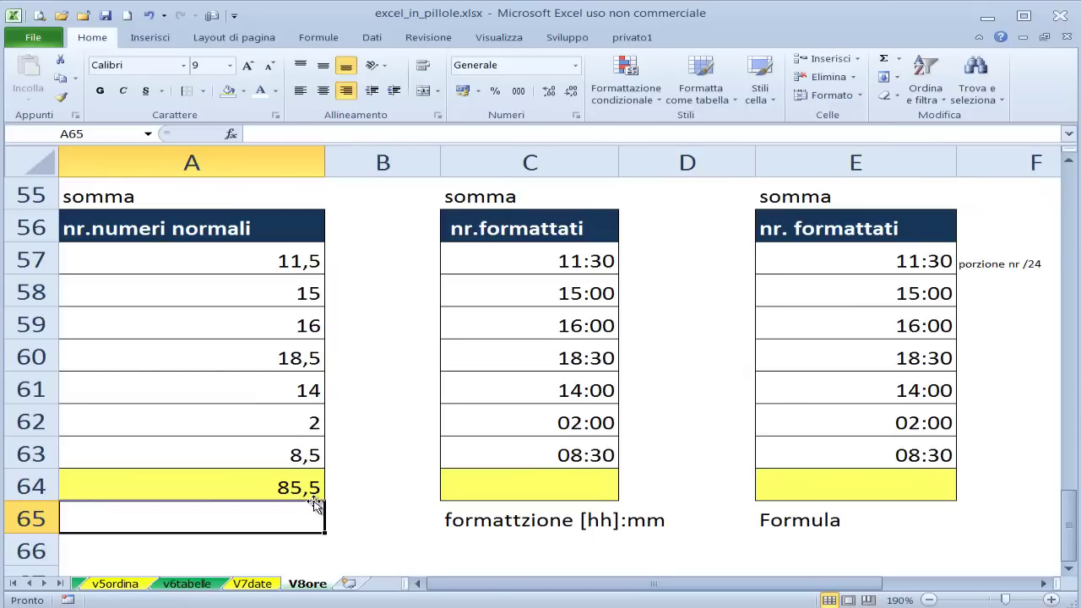
pyautogui.moveTo(281, 257); pyautogui.dragTo(272, 456)
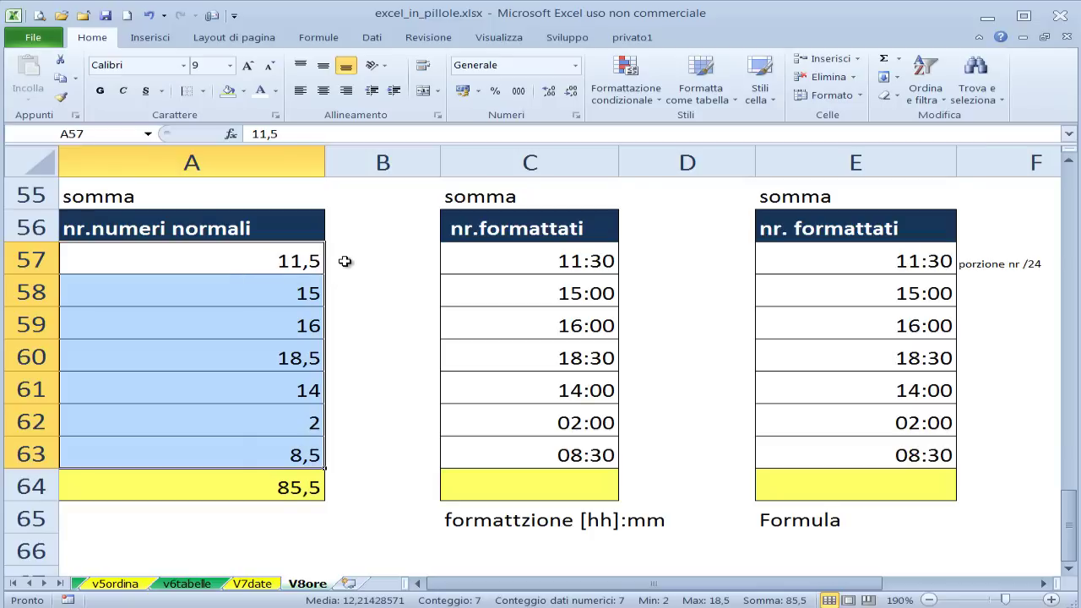
pyautogui.click(541, 260)
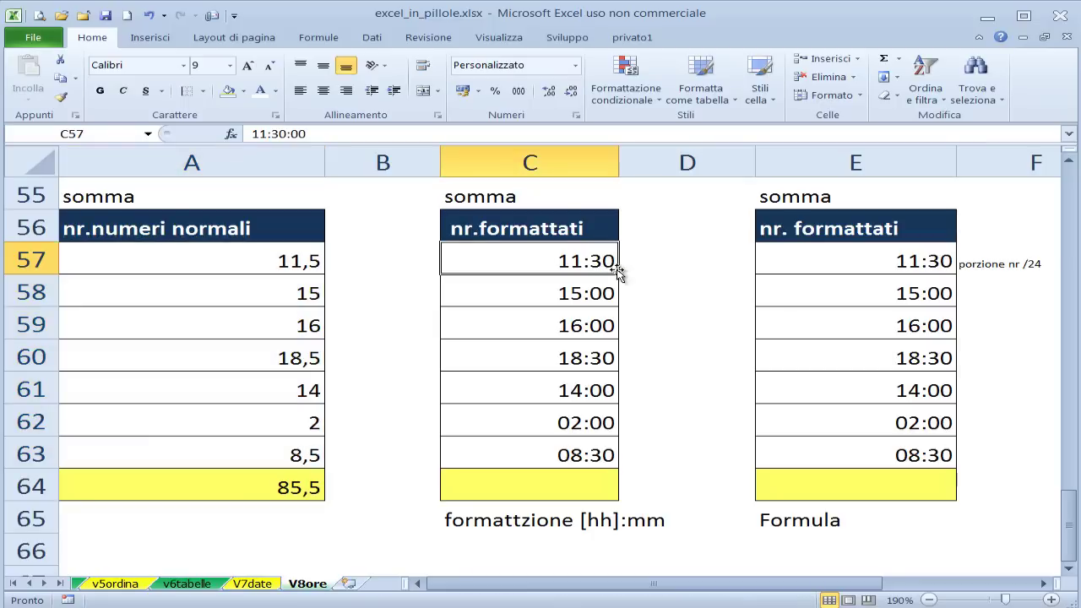
pyautogui.click(564, 498)
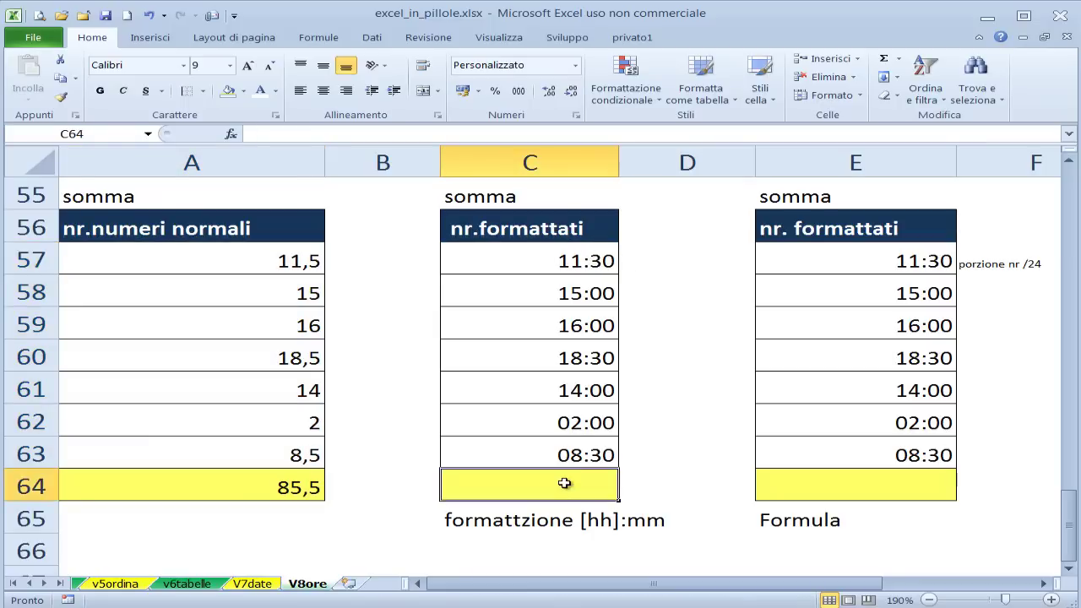
pyautogui.moveTo(572, 258)
pyautogui.mouseDown()
pyautogui.moveTo(570, 432)
pyautogui.moveTo(574, 258)
pyautogui.mouseUp()
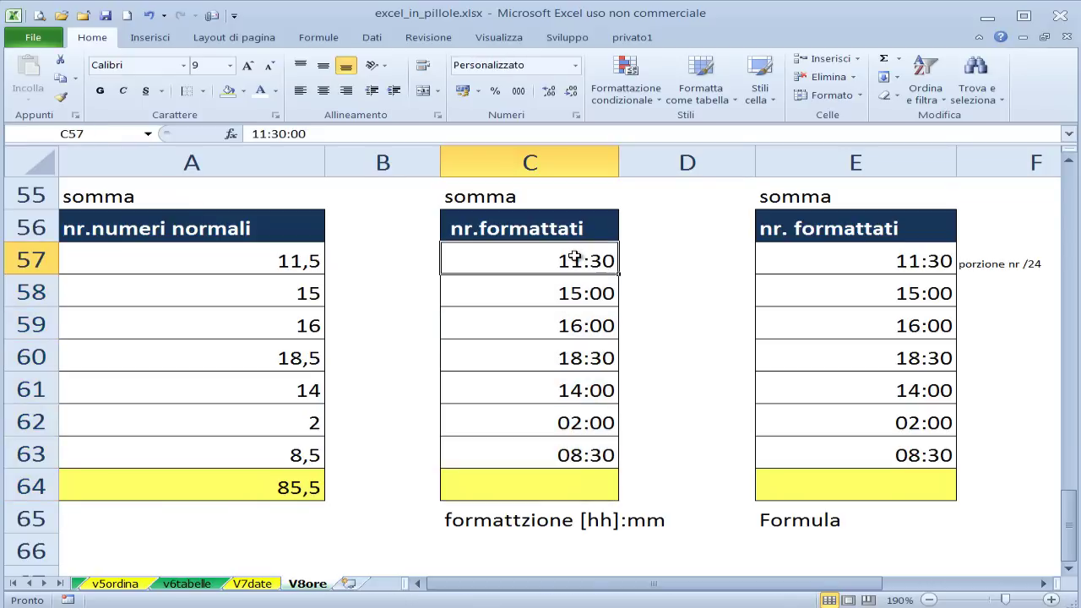
pyautogui.moveTo(574, 258); pyautogui.dragTo(575, 452)
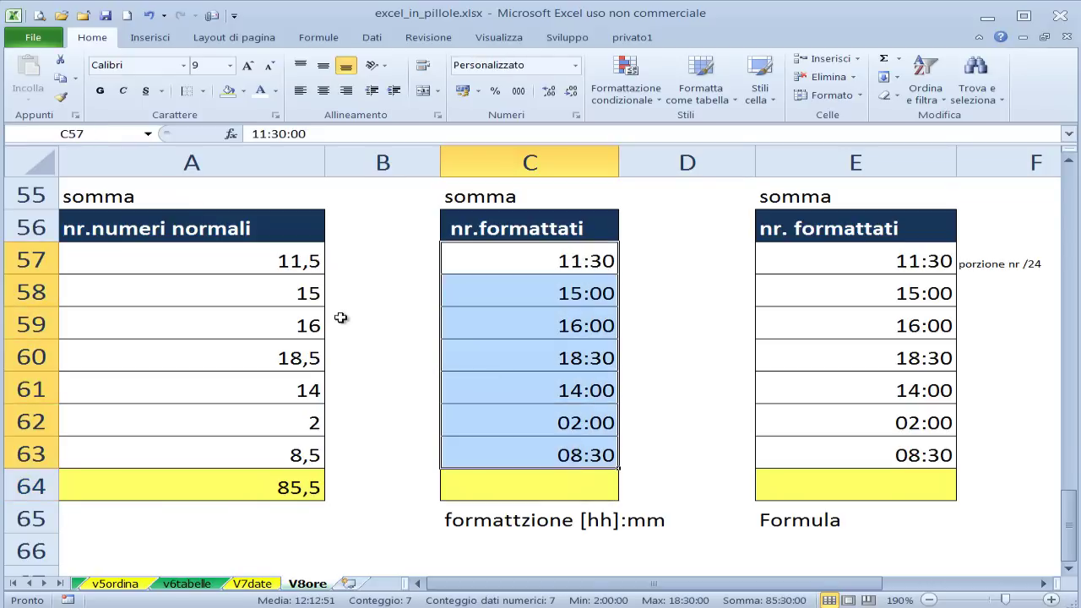
pyautogui.moveTo(300, 263); pyautogui.dragTo(309, 448)
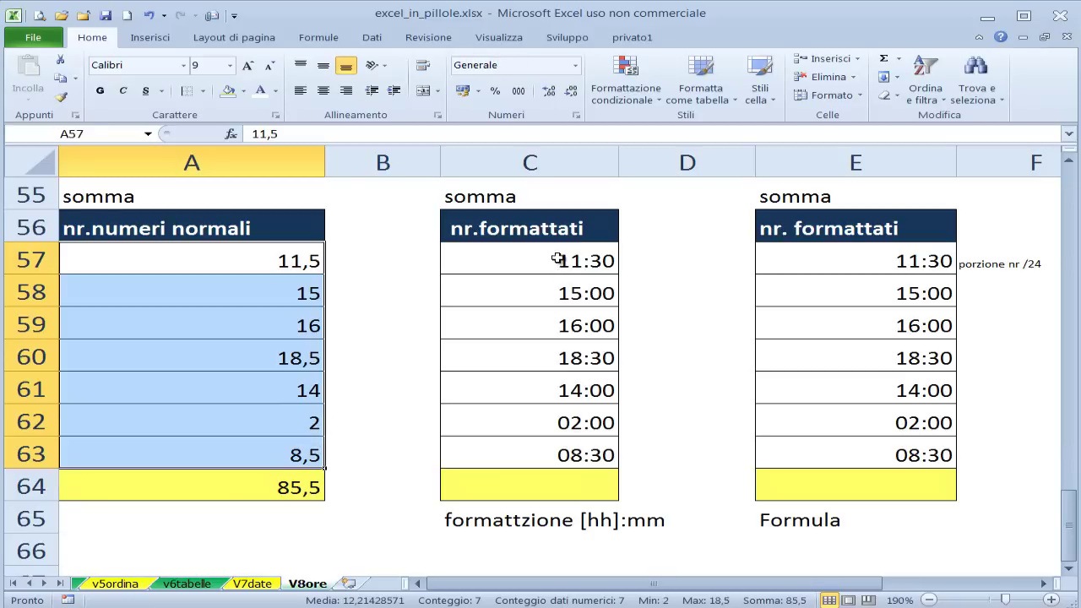
pyautogui.moveTo(557, 259); pyautogui.dragTo(541, 434)
pyautogui.click(489, 452)
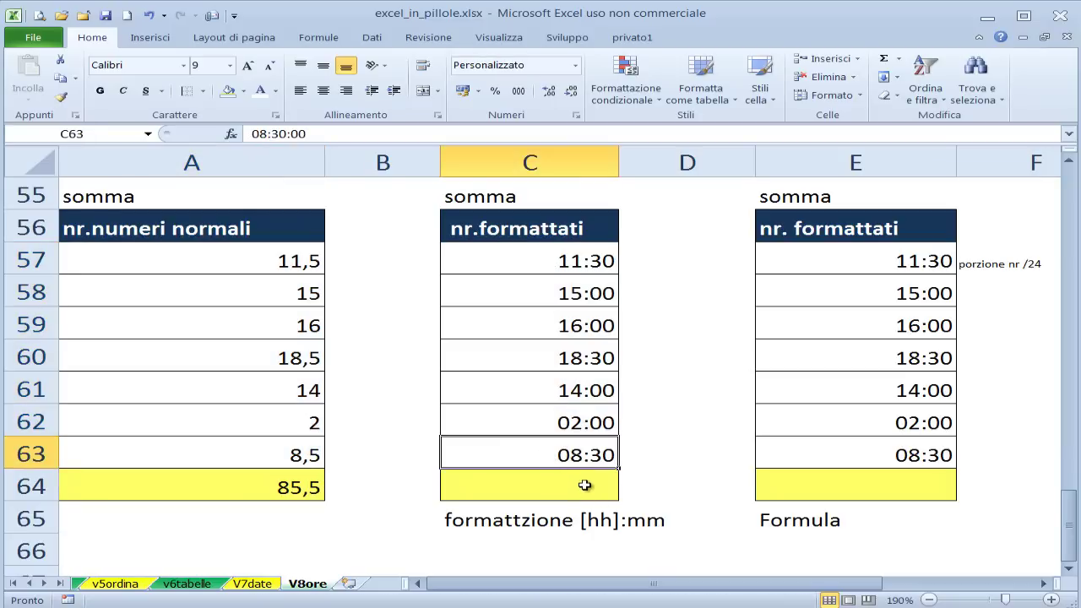
pyautogui.click(585, 485)
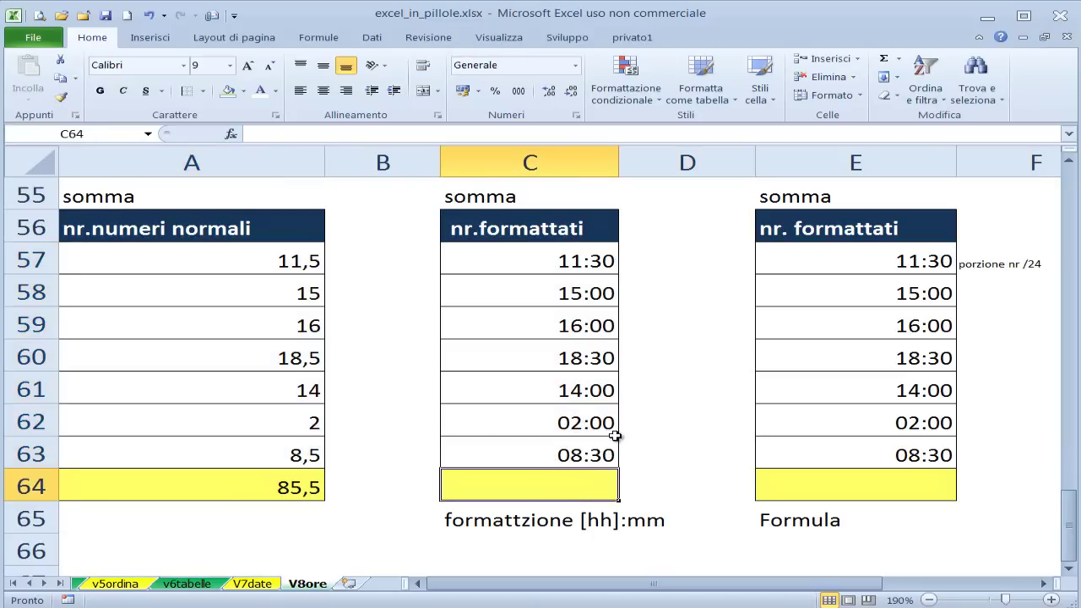
# Enter =SOMMA(C57:C63) in C64, which shows 13:30 in hh:mm format.
pyautogui.write('=')
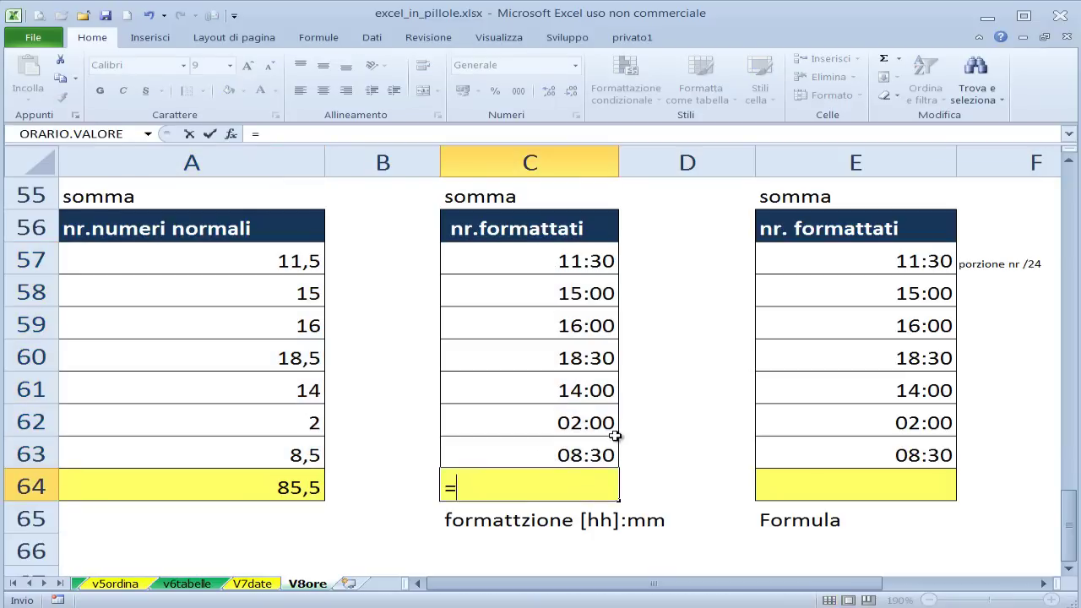
pyautogui.write('oo')
pyautogui.press('BackSpace')
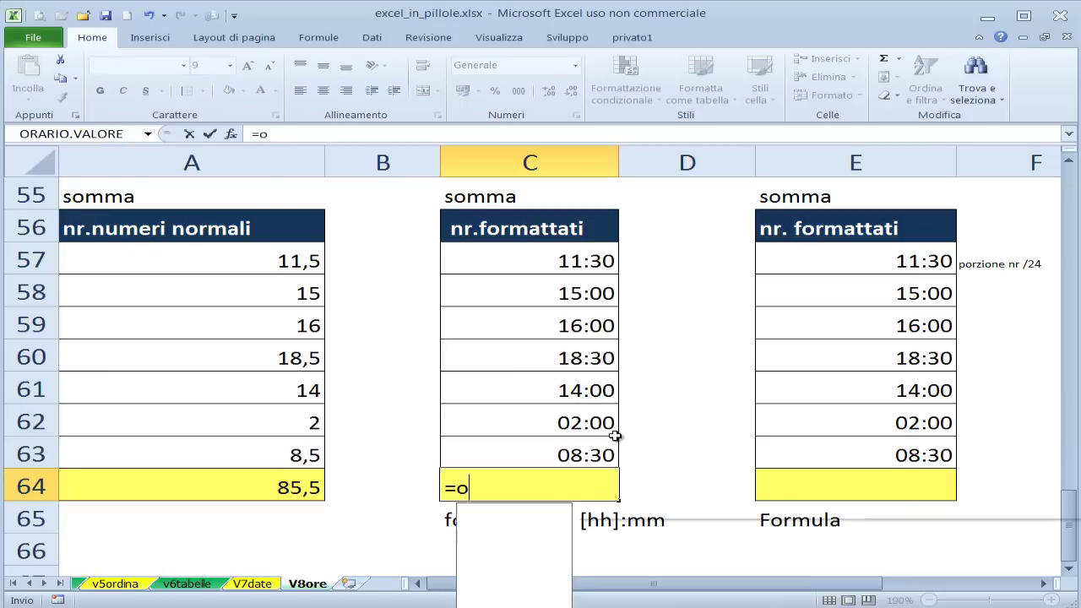
pyautogui.press('BackSpace')
pyautogui.press('BackSpace')
pyautogui.write('=')
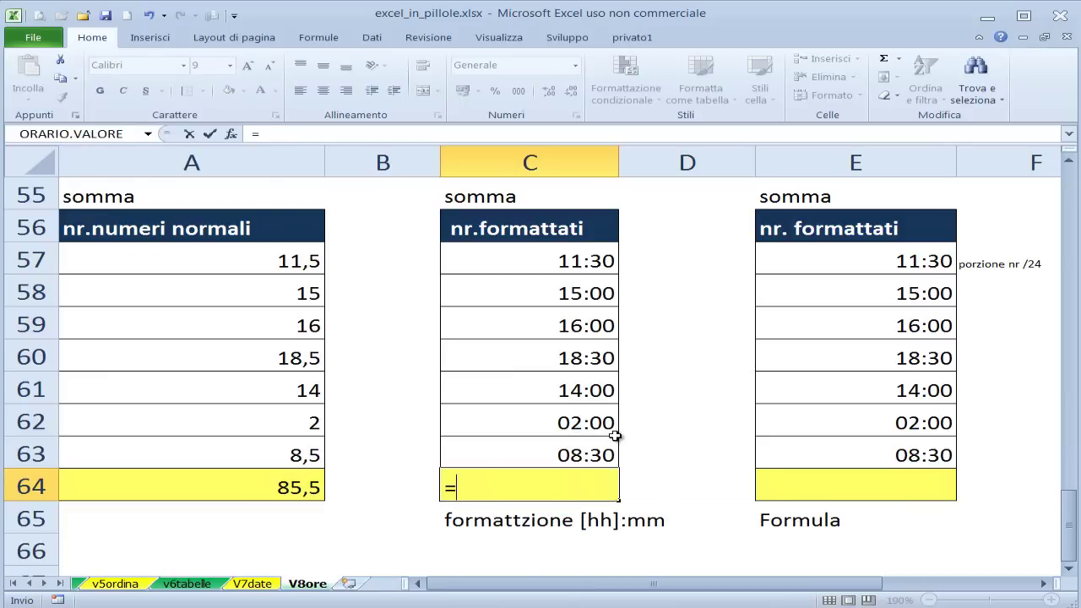
pyautogui.write('somm')
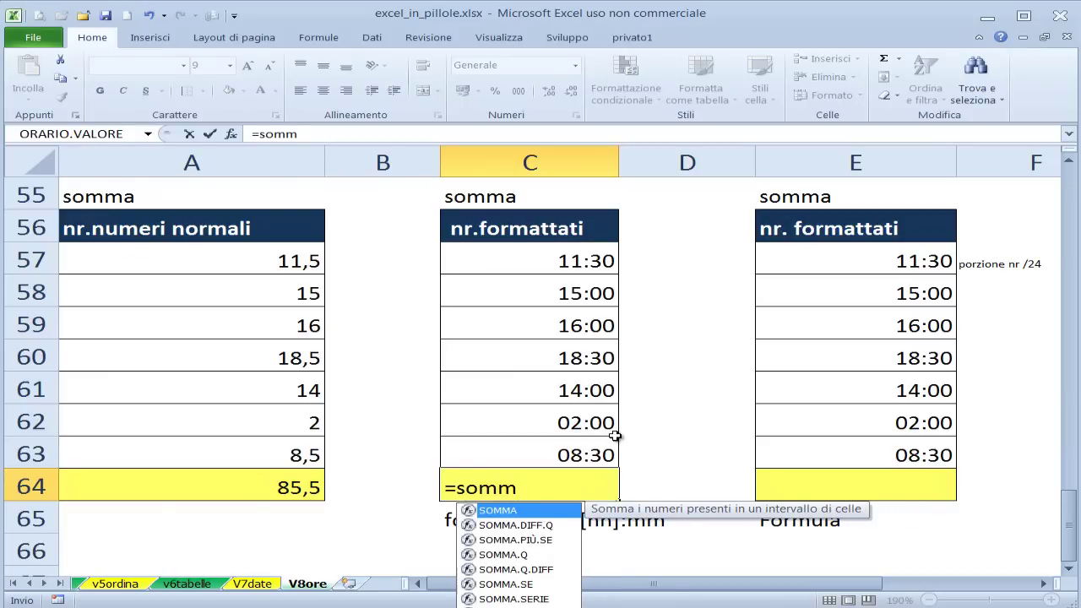
pyautogui.press('Tab')
pyautogui.write('(')
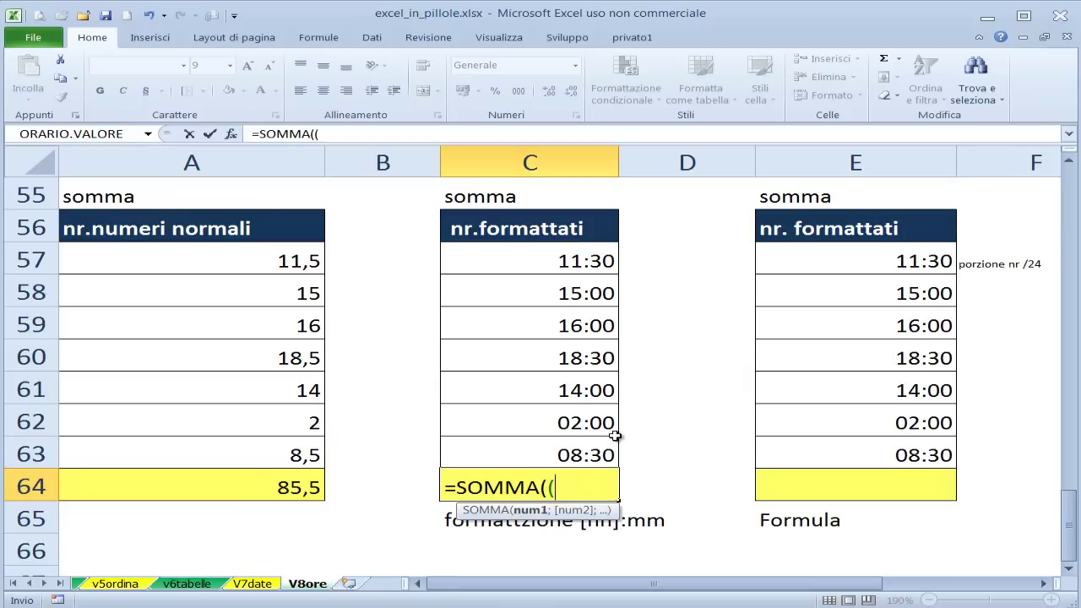
pyautogui.press('BackSpace')
pyautogui.moveTo(535, 265); pyautogui.dragTo(557, 452)
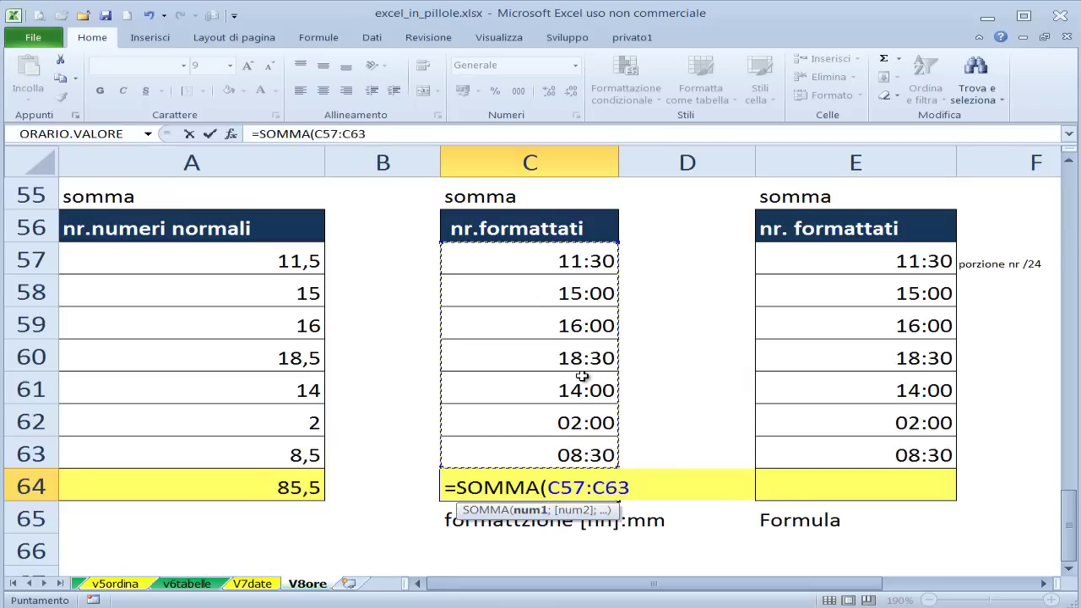
pyautogui.write(')')
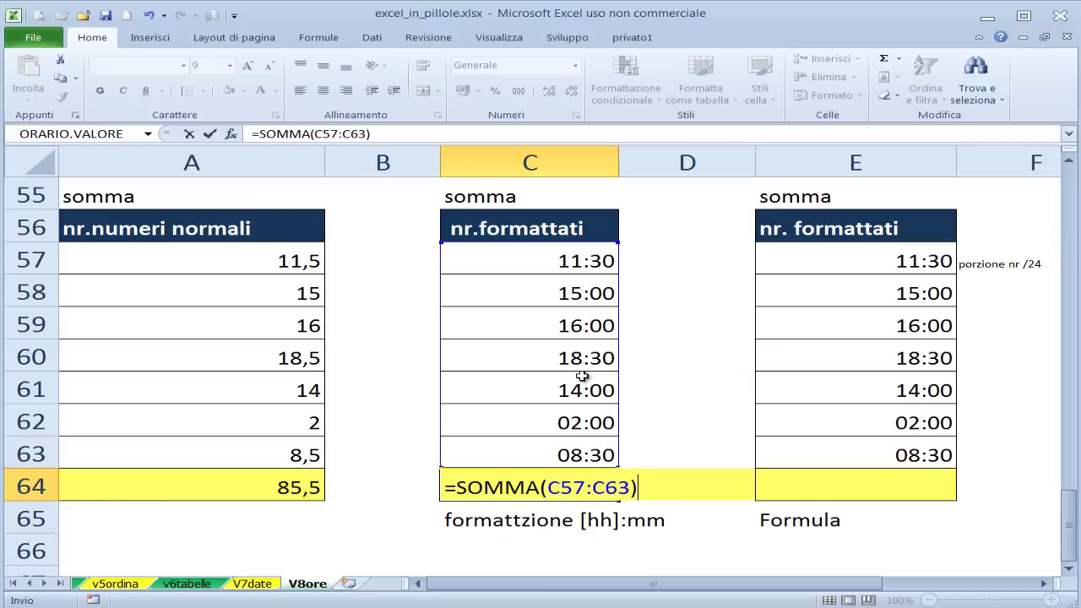
pyautogui.hotkey('ctrl', 'Return')
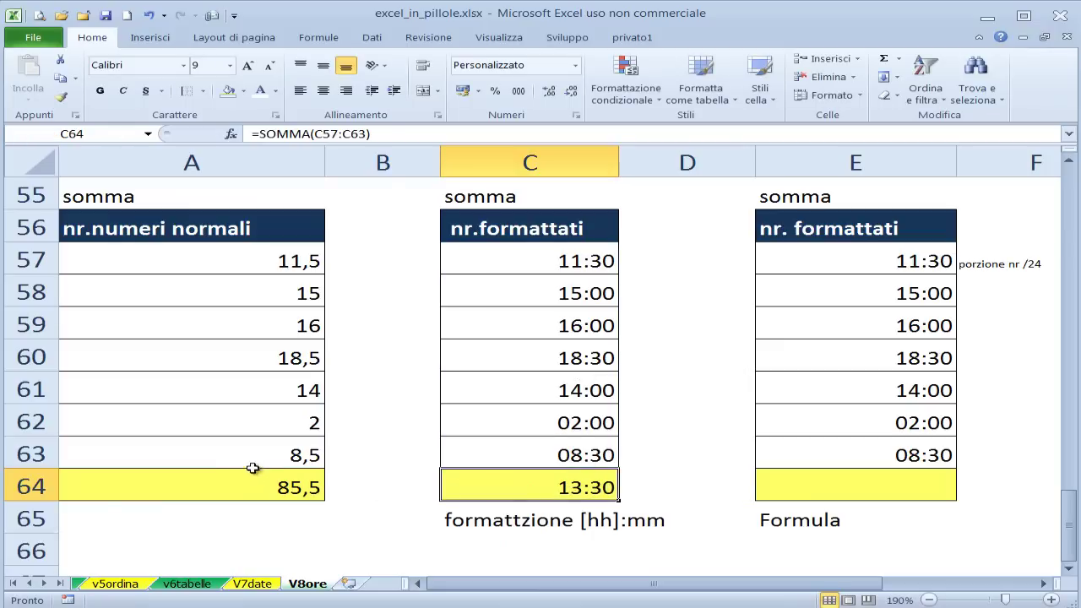
pyautogui.moveTo(278, 479); pyautogui.dragTo(312, 511)
# Change C64's custom format from hh:mm to [hh]:mm so the time total reads 85:30.
pyautogui.click(536, 494)
pyautogui.hotkey('ctrl', '1')
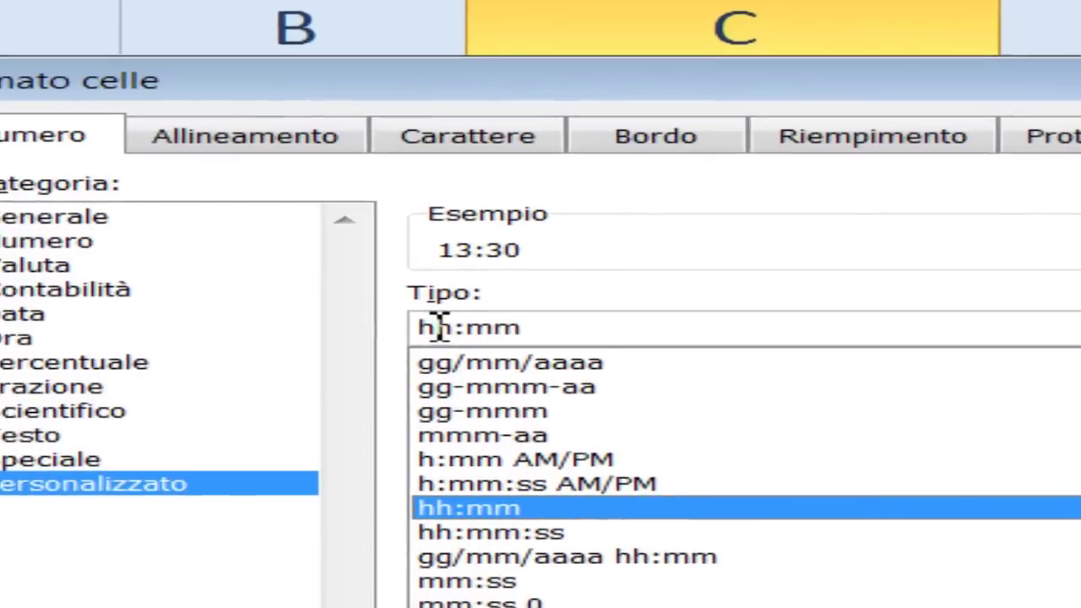
pyautogui.doubleClick(439, 328)
pyautogui.click(555, 328)
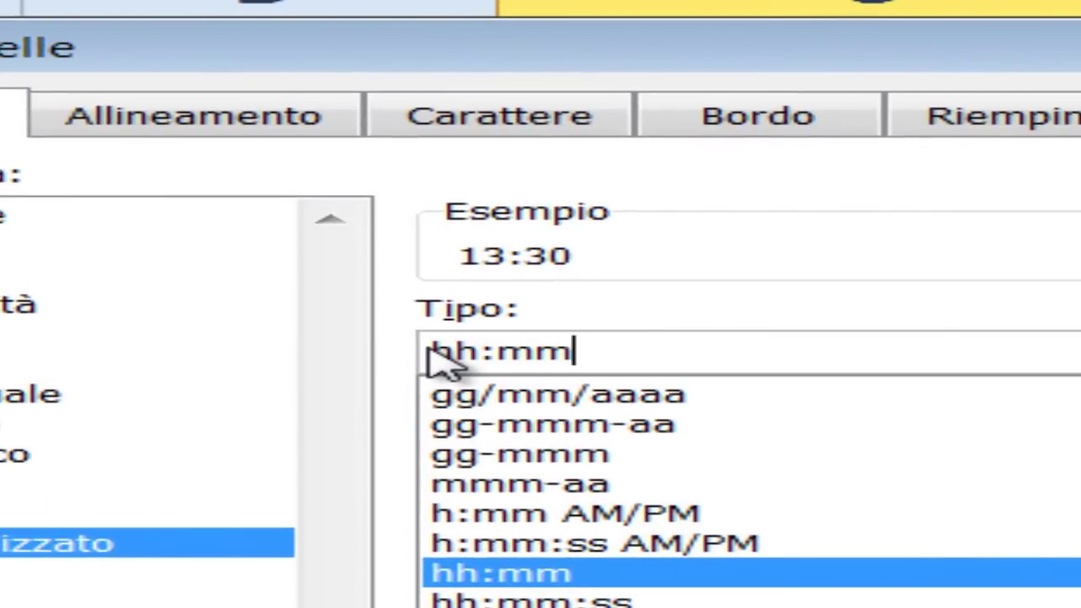
pyautogui.click(433, 353)
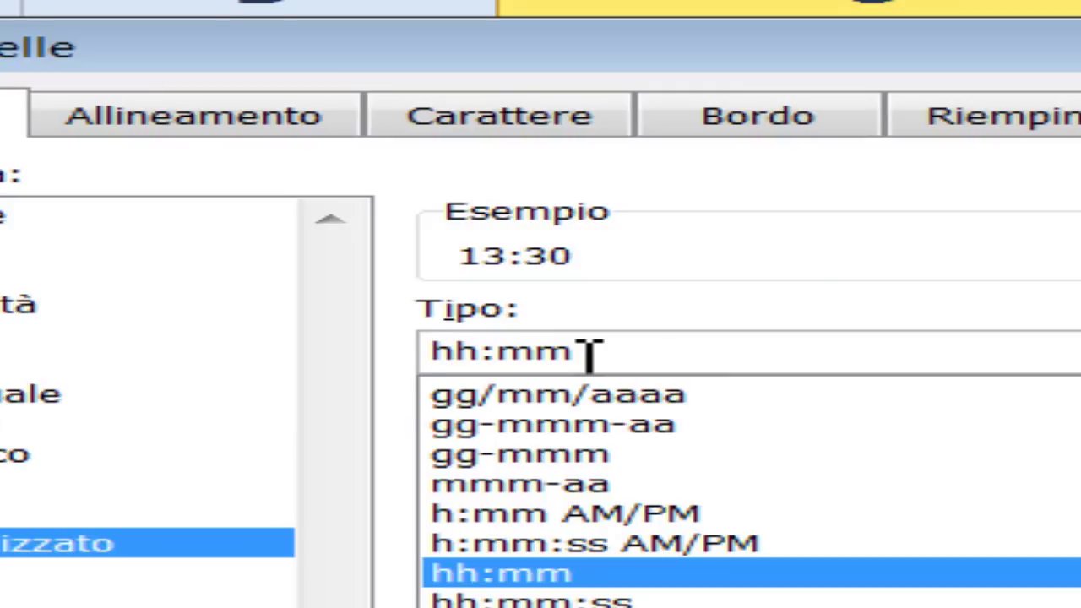
pyautogui.write('[')
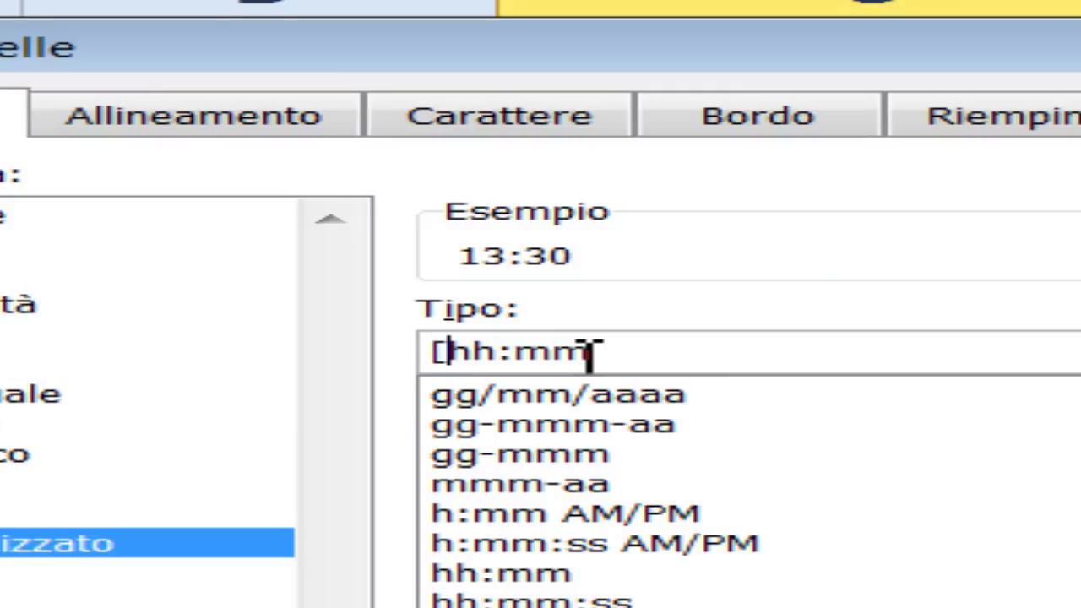
pyautogui.press('Right')
pyautogui.press('Right')
pyautogui.press('Left')
pyautogui.press('Left')
pyautogui.press('Left')
pyautogui.write(']')
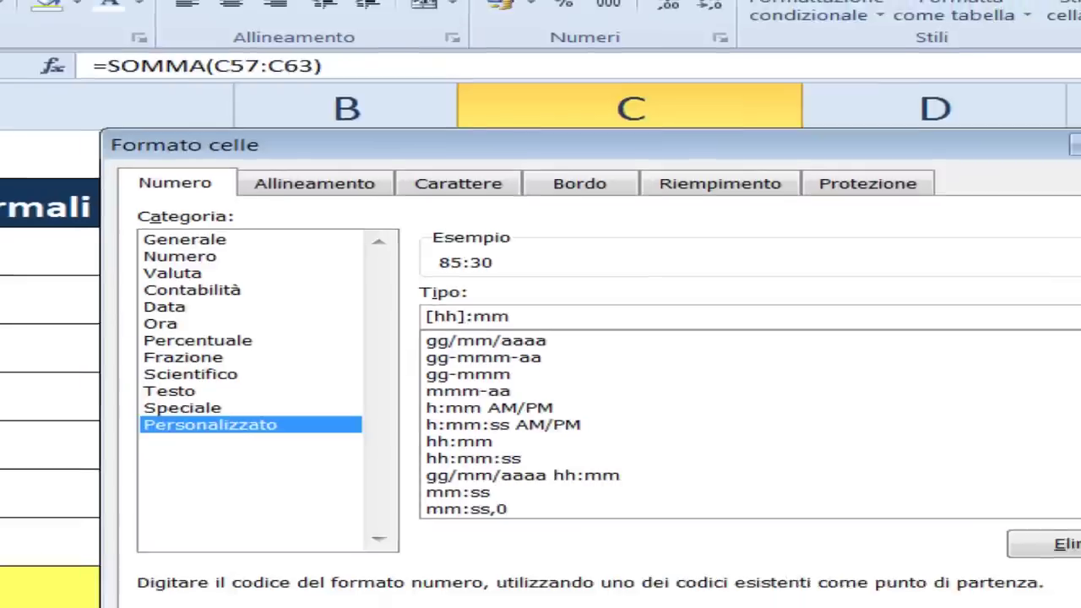
pyautogui.click(676, 456)
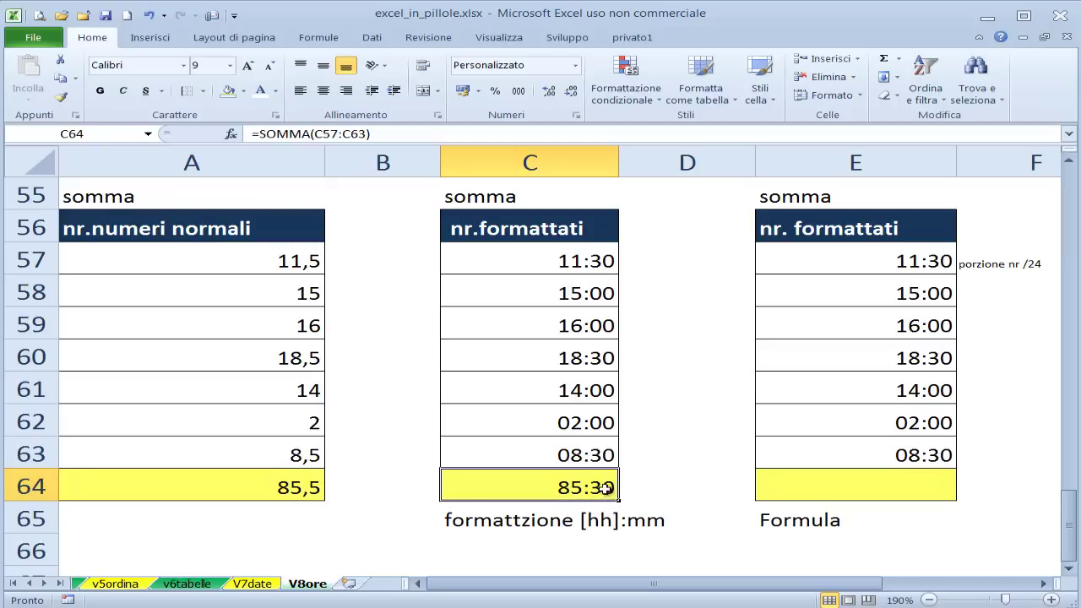
# Review the A64 and C64 total formulas and the sum of the column C times.
pyautogui.click(313, 490)
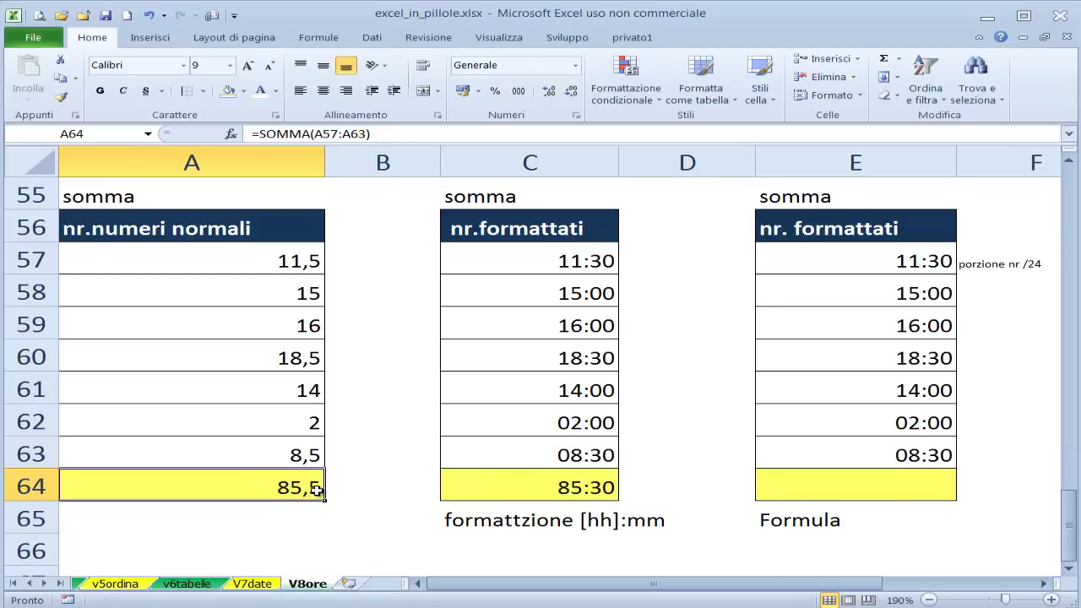
pyautogui.click(595, 490)
pyautogui.click(312, 490)
pyautogui.click(851, 488)
pyautogui.moveTo(552, 279); pyautogui.dragTo(591, 488)
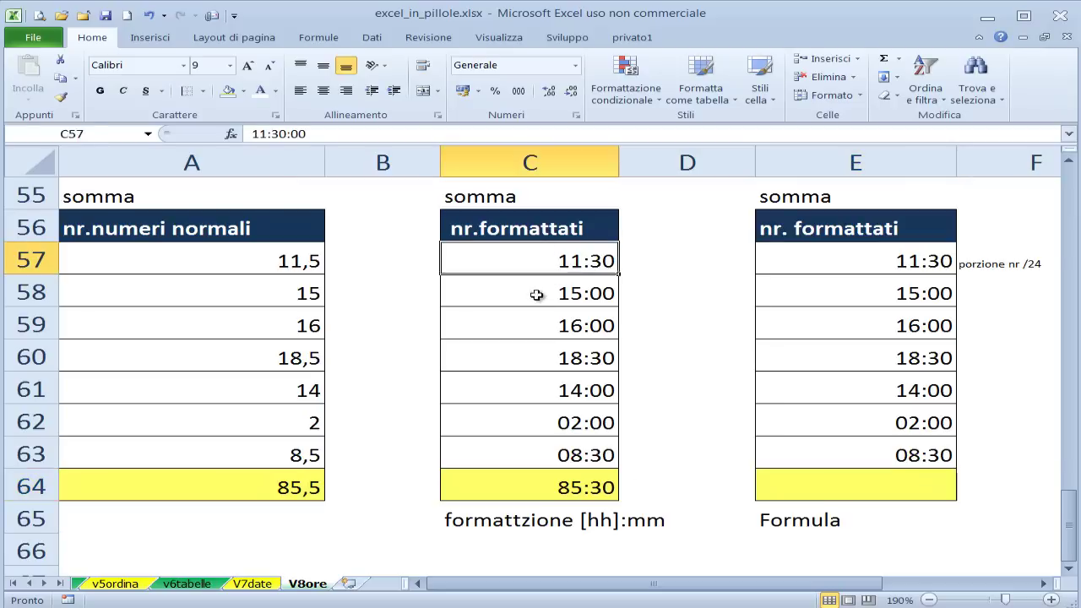
# Enter =SOMMA(E57:E63) in E64 to total the times, giving 13:30.
pyautogui.click(875, 482)
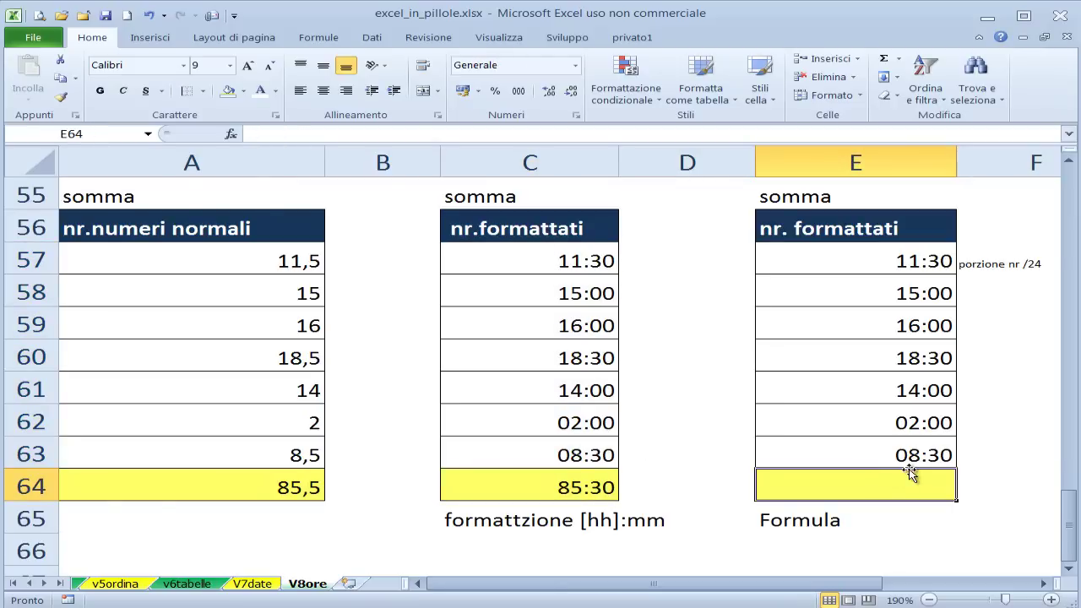
pyautogui.write('=')
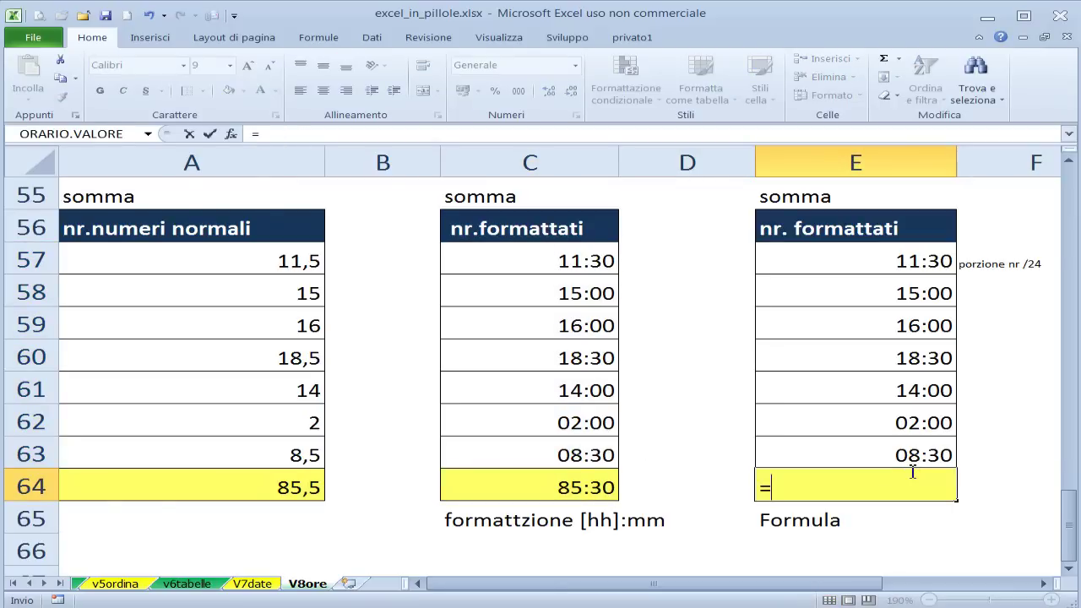
pyautogui.write('som')
pyautogui.press('Tab')
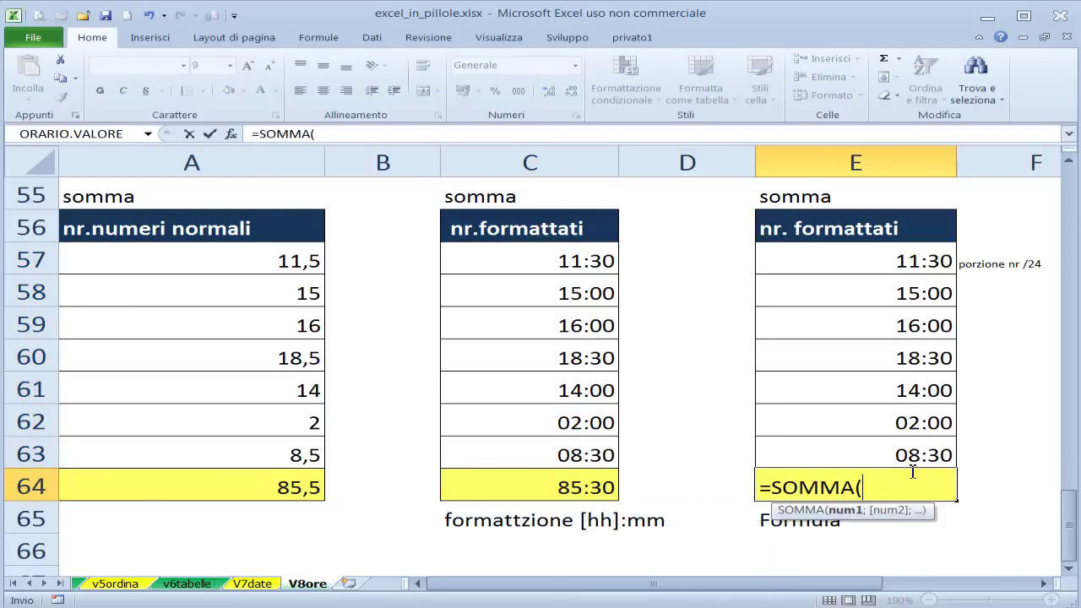
pyautogui.press('Up')
pyautogui.hotkey('shift', 'Up')
pyautogui.hotkey('shift', 'Up')
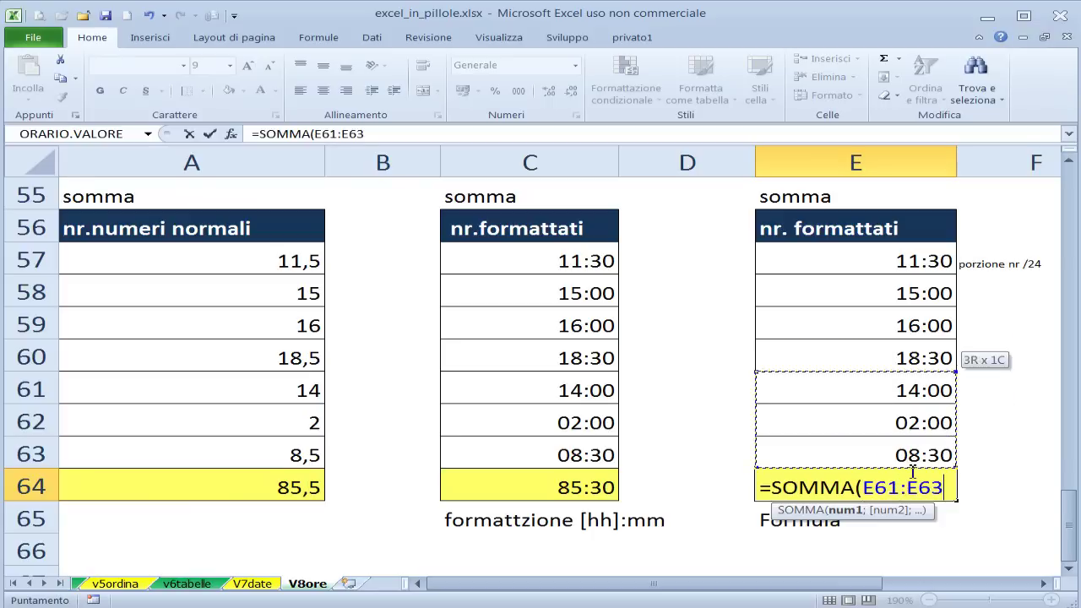
pyautogui.hotkey('shift', 'Up')
pyautogui.hotkey('shift', 'Up')
pyautogui.hotkey('shift', 'Up')
pyautogui.hotkey('shift', 'Up')
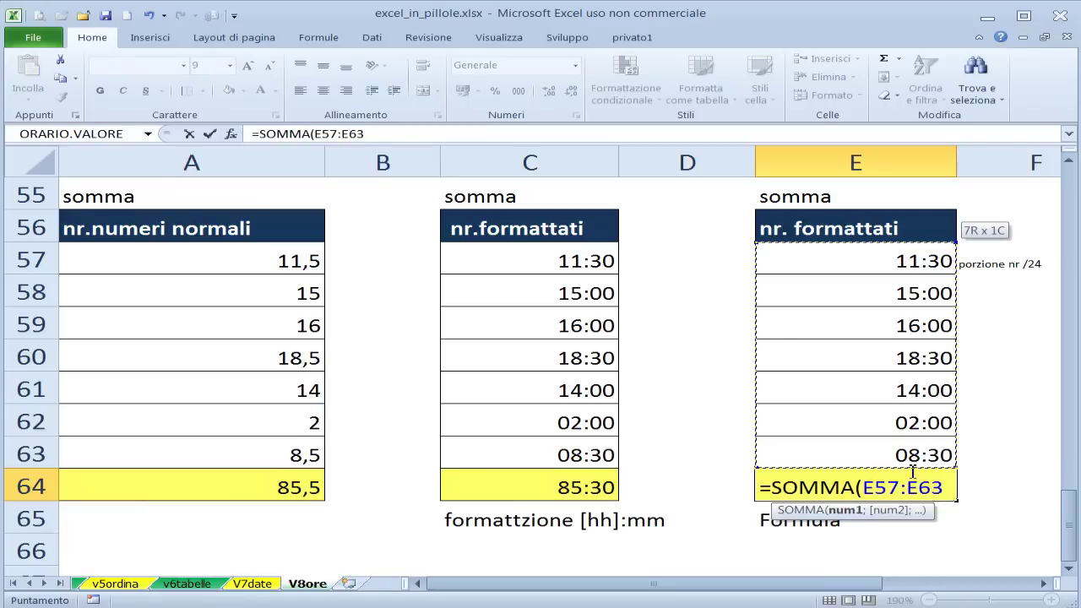
pyautogui.write(')')
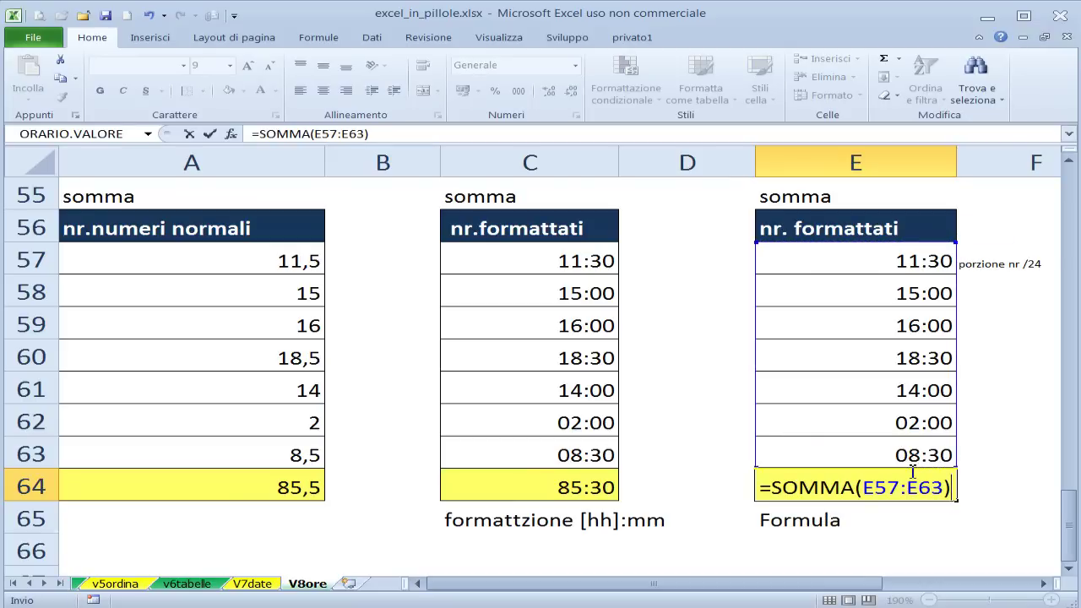
pyautogui.hotkey('ctrl', 'Return')
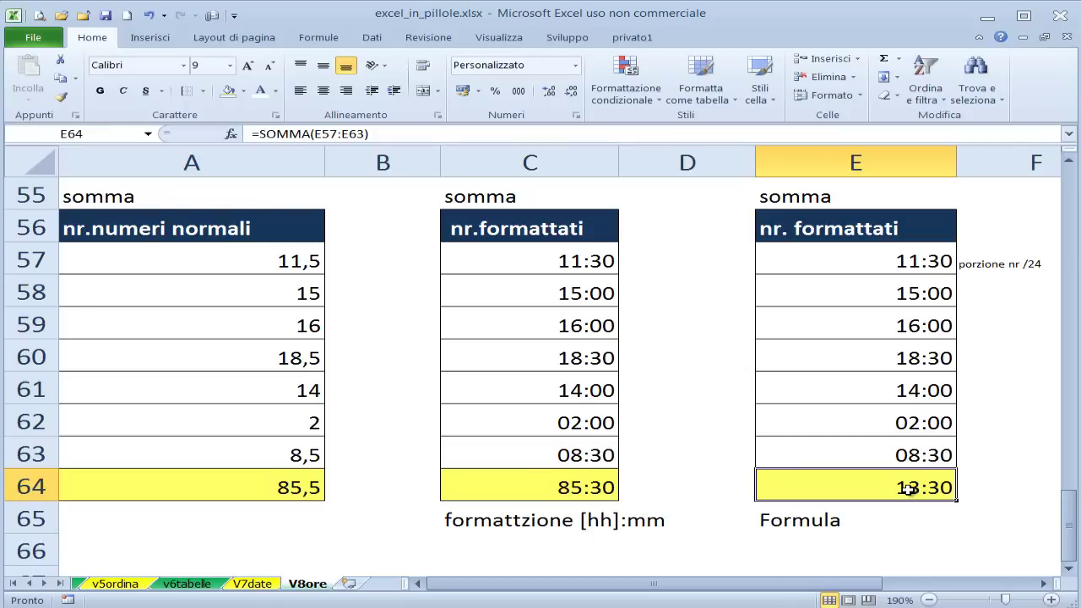
pyautogui.doubleClick(908, 490)
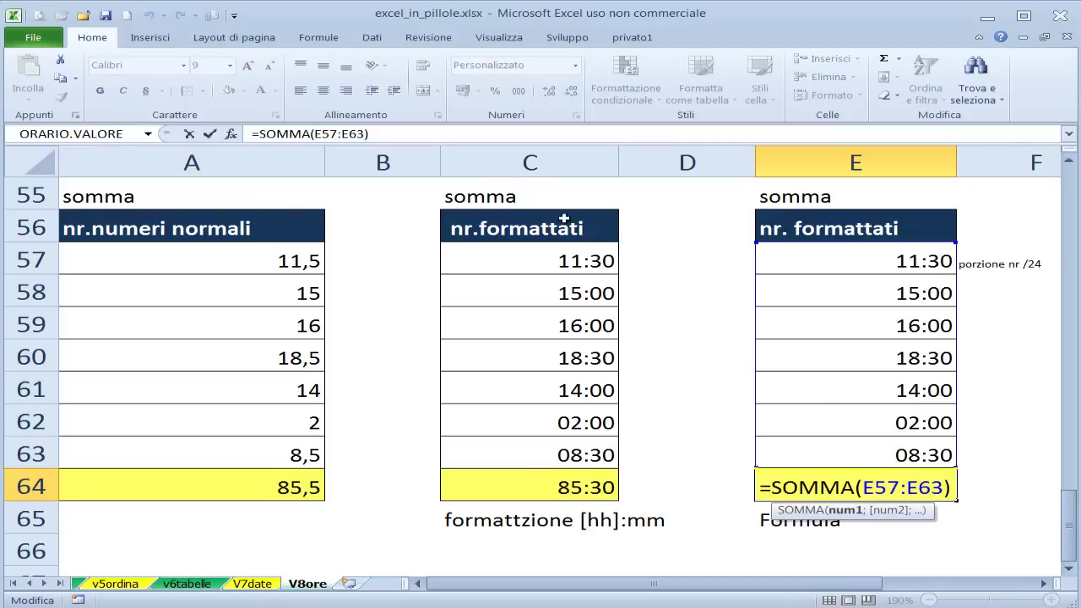
# Change E64 to =SOMMA(E57:E63)*24 and format it as Generale to show 85,5.
pyautogui.click(953, 488)
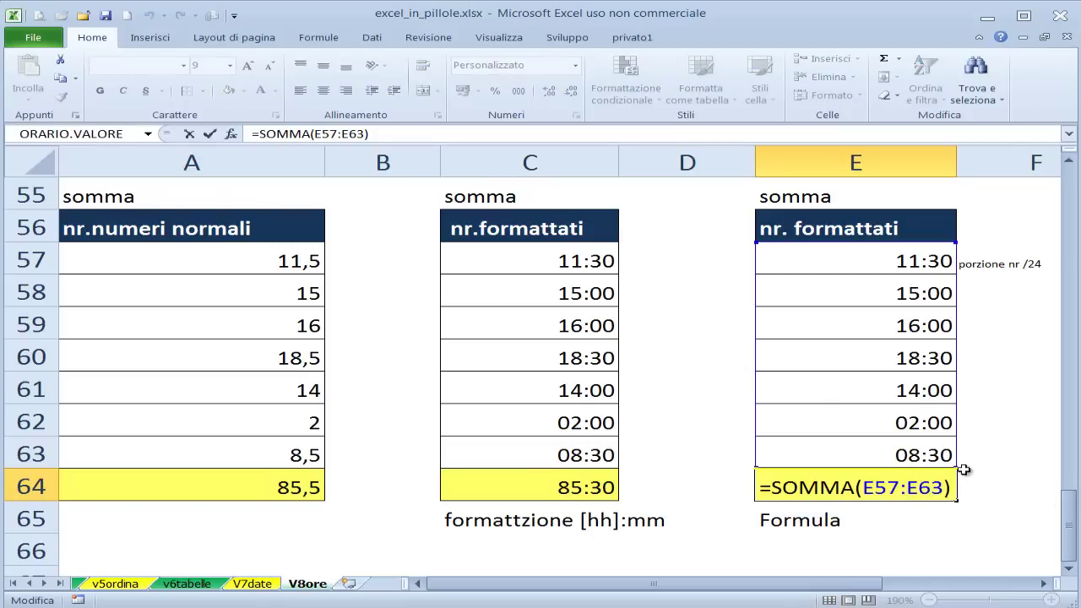
pyautogui.write('*24')
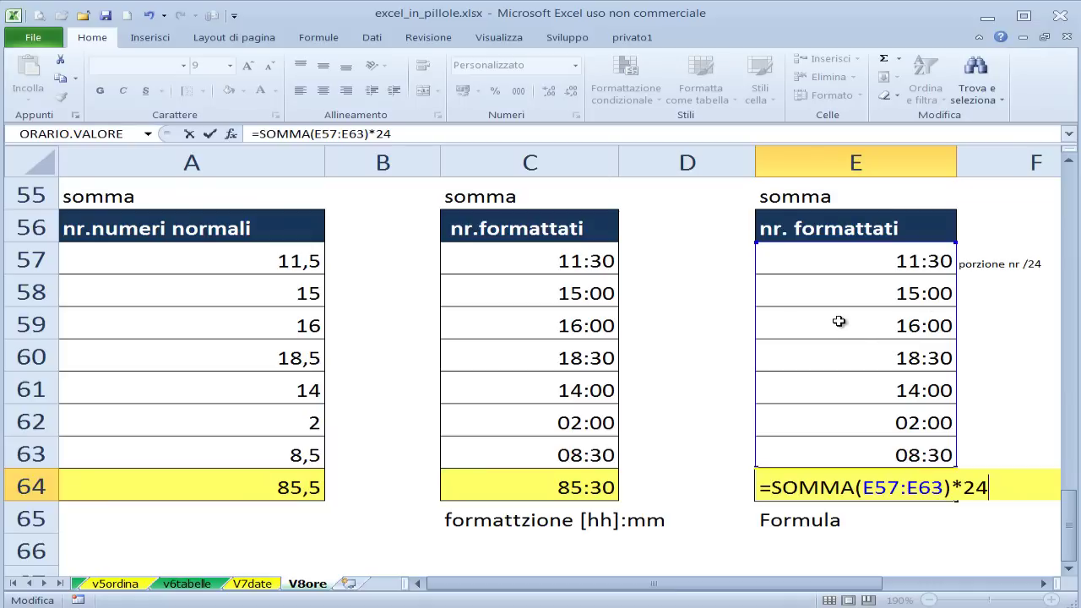
pyautogui.hotkey('ctrl', 'Return')
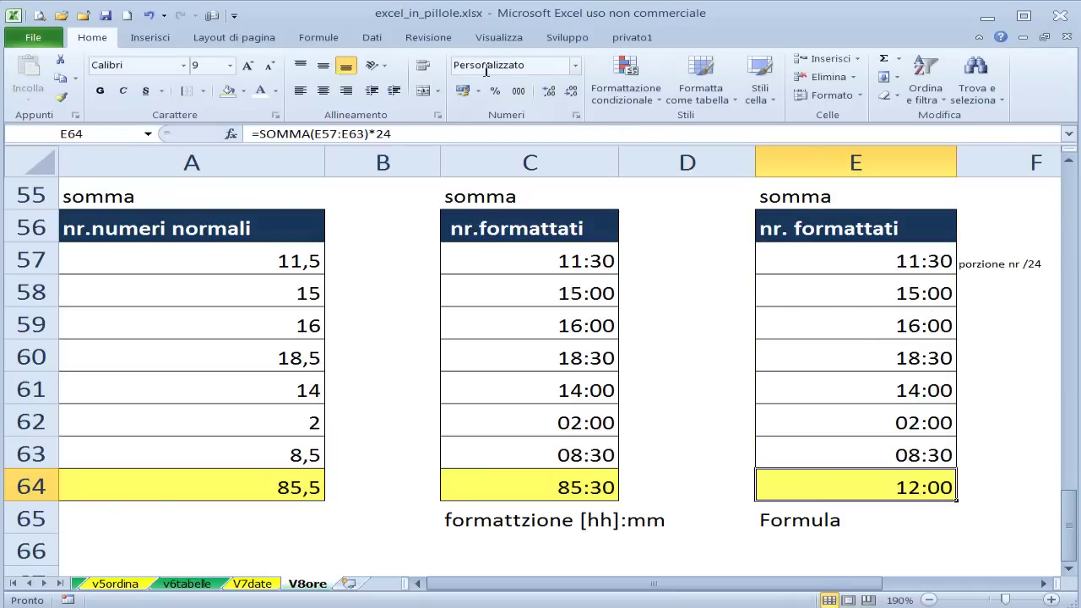
pyautogui.click(575, 66)
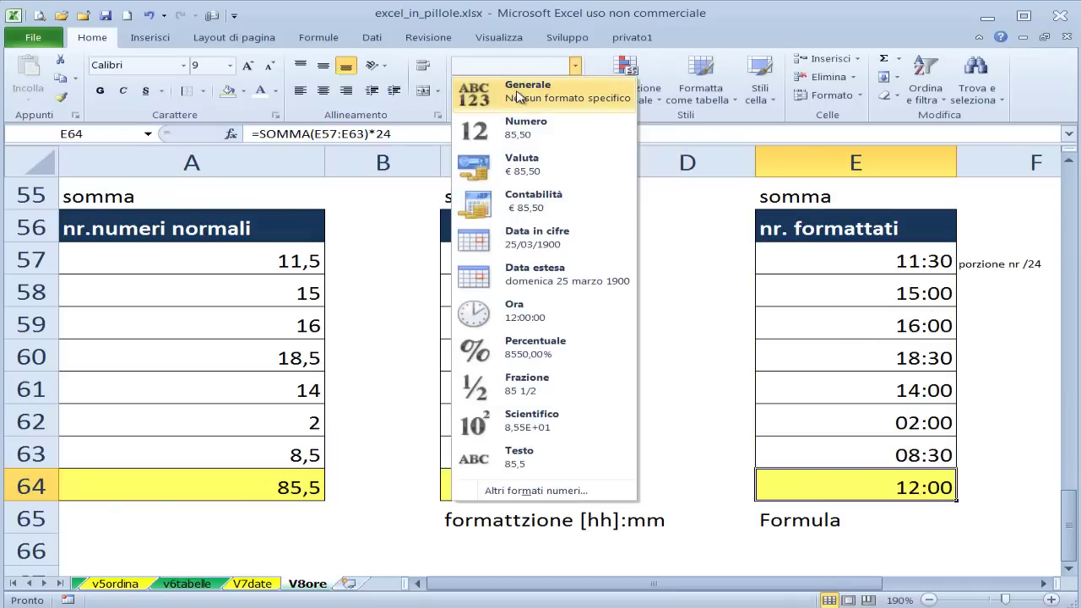
pyautogui.click(519, 98)
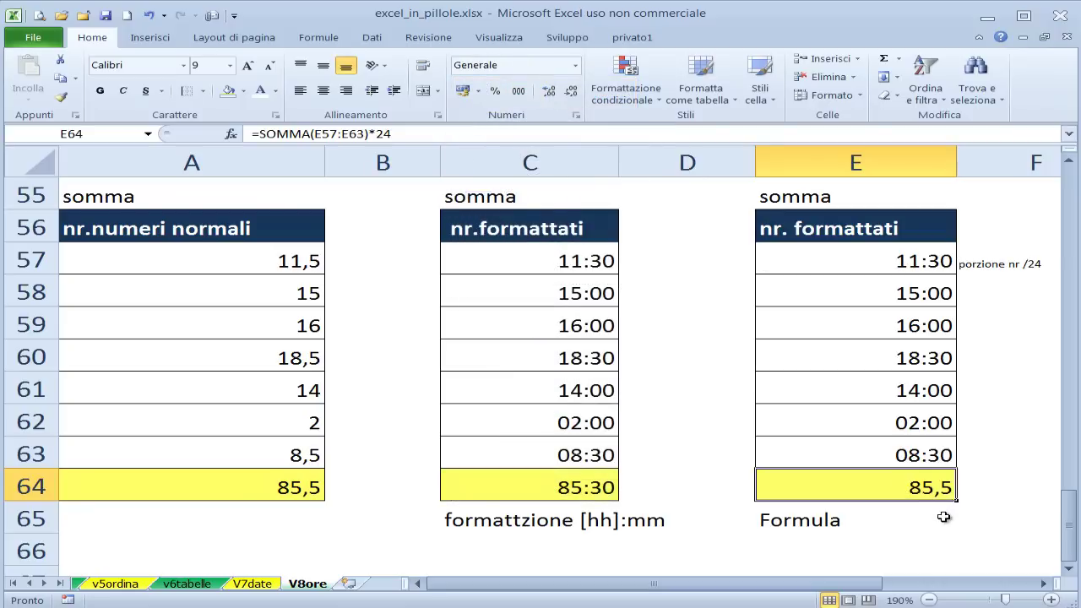
pyautogui.click(262, 489)
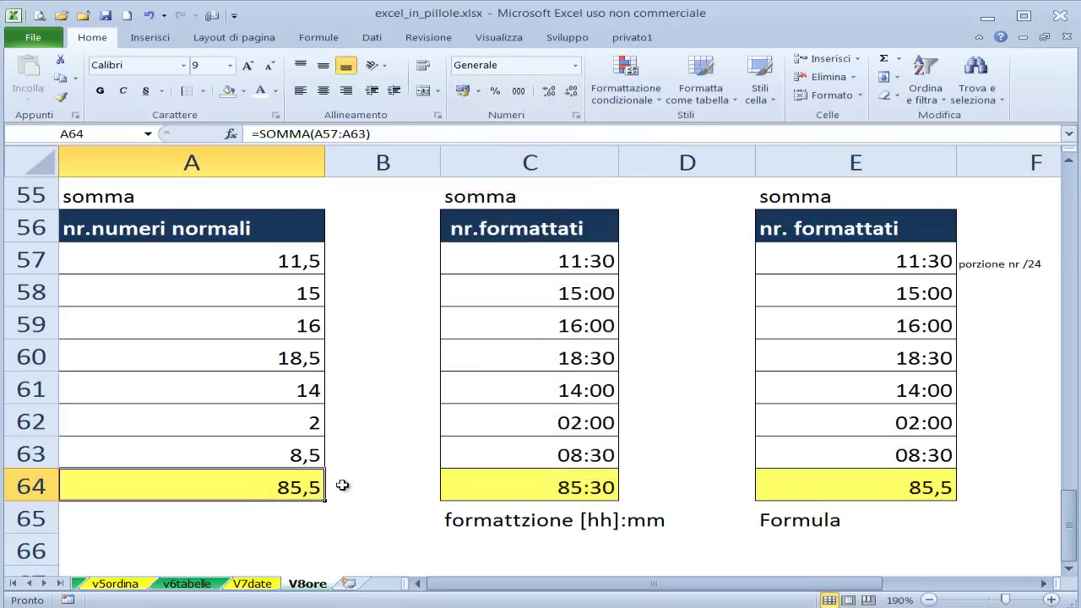
pyautogui.click(596, 487)
pyautogui.click(835, 491)
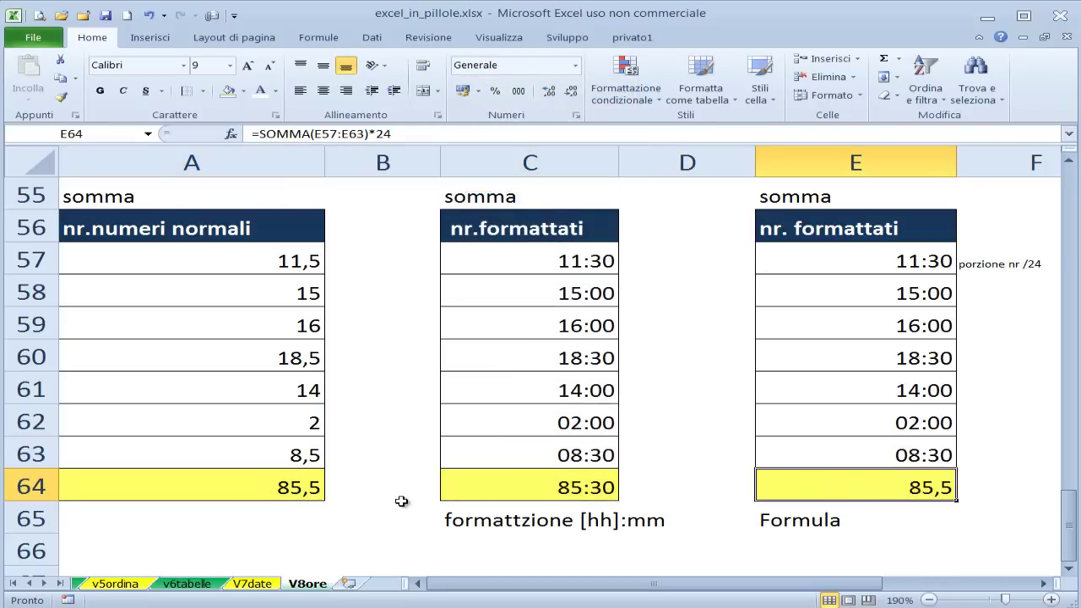
pyautogui.click(258, 485)
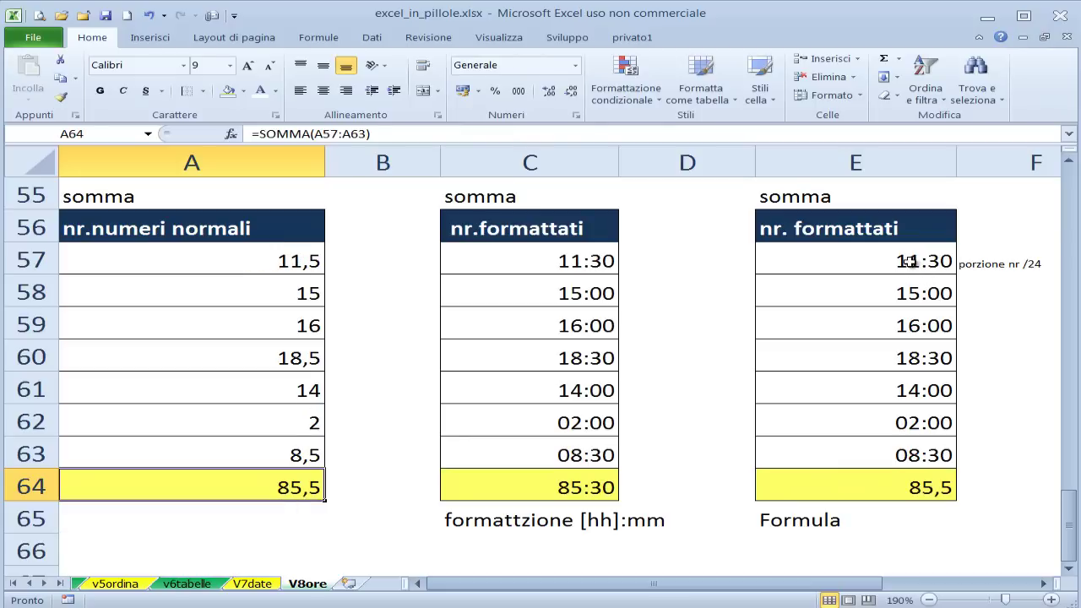
pyautogui.moveTo(912, 263); pyautogui.dragTo(906, 446)
pyautogui.moveTo(530, 258); pyautogui.dragTo(540, 456)
pyautogui.click(576, 490)
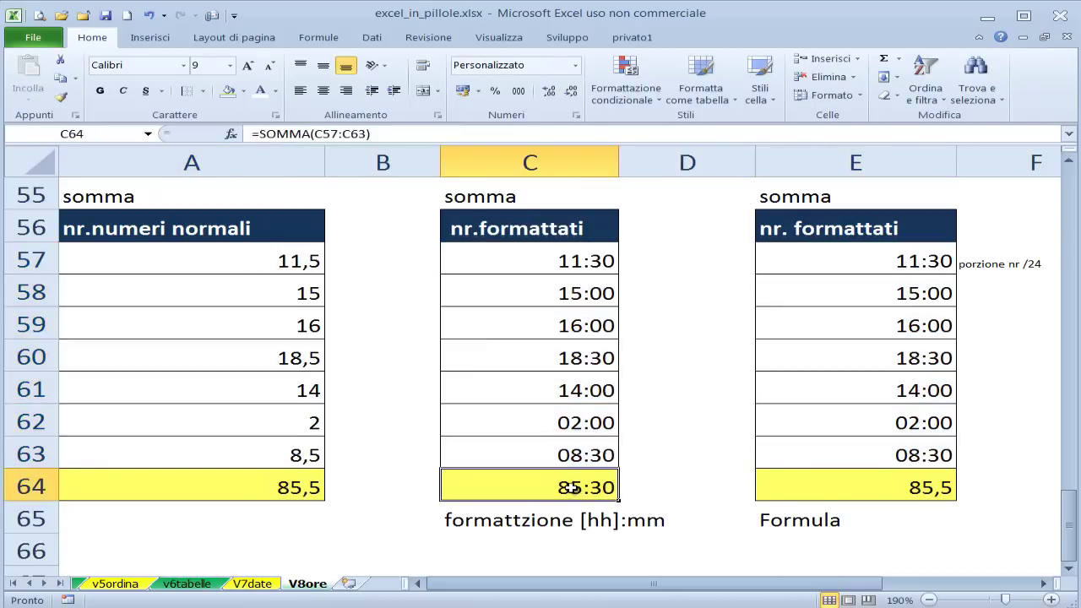
pyautogui.click(849, 497)
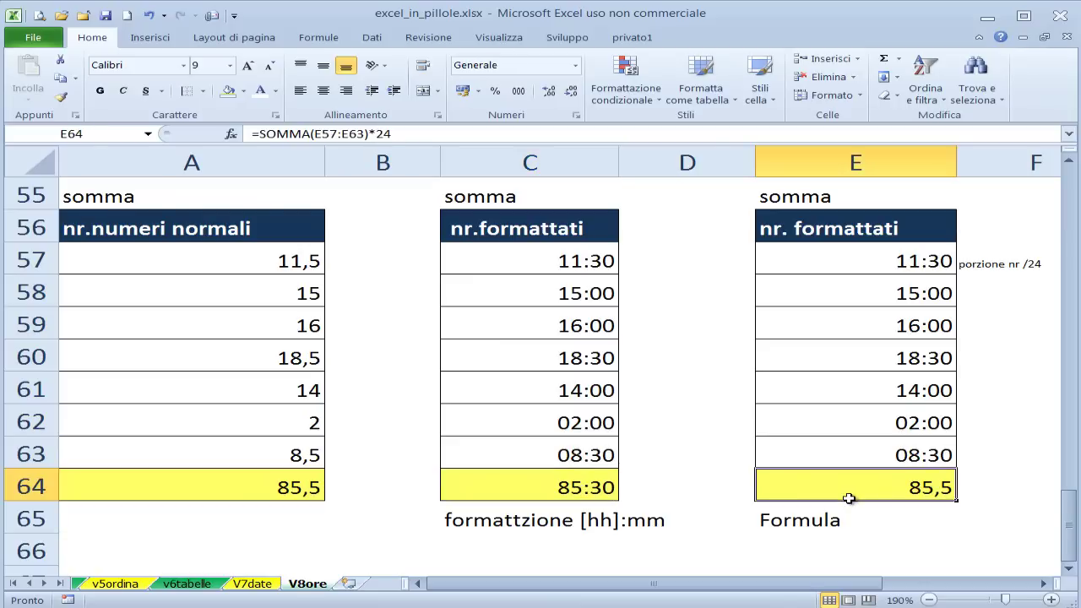
pyautogui.moveTo(289, 261); pyautogui.dragTo(282, 447)
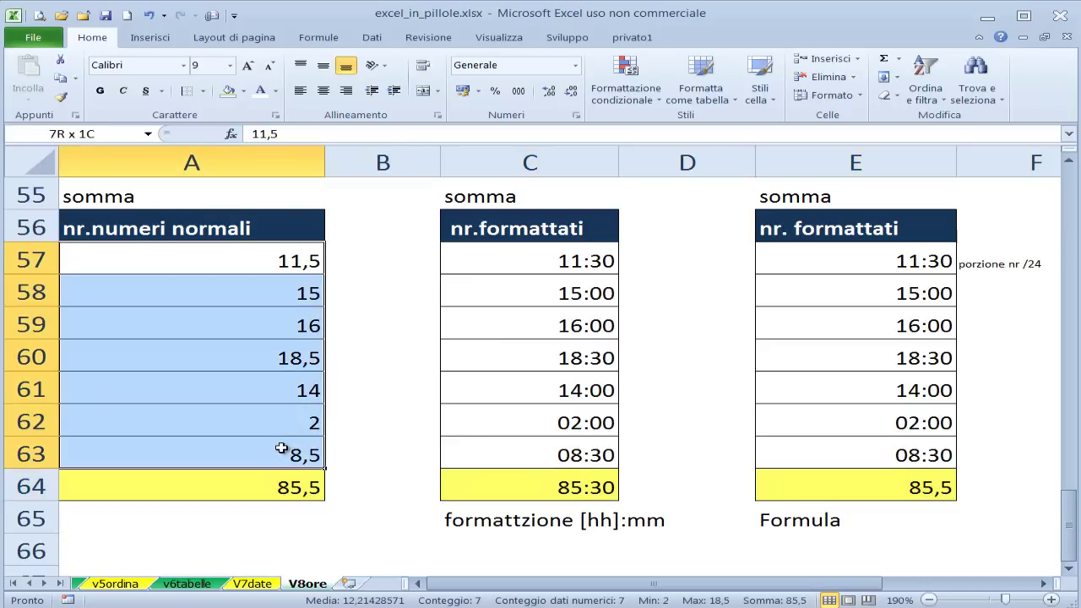